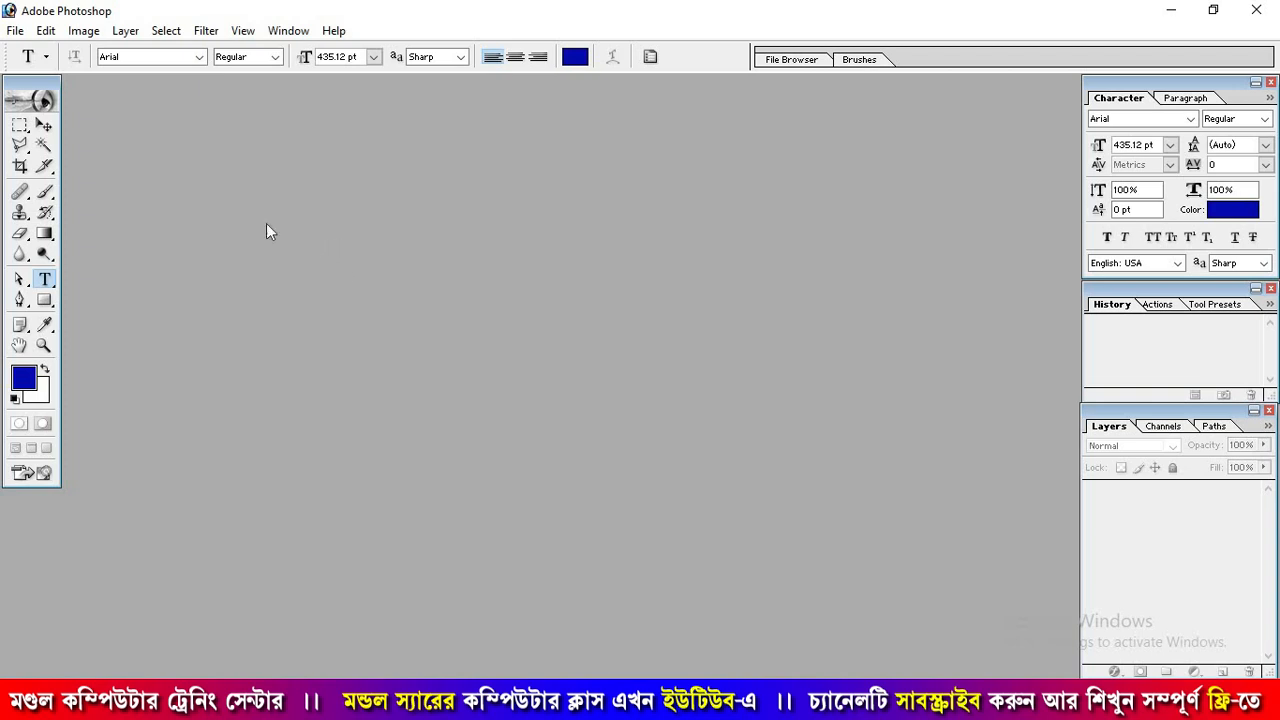
Step: Start a new document and set its width to 72 inches
click(15, 31)
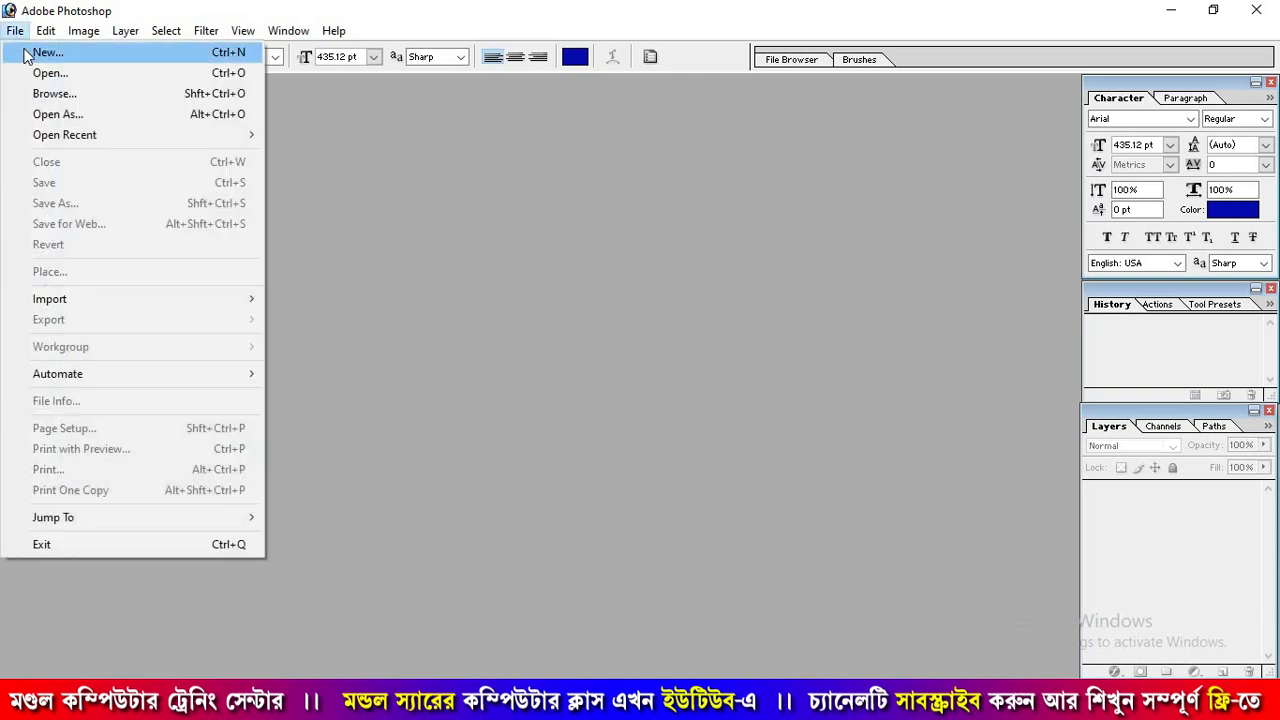
click(27, 55)
drag(322, 150, 347, 175)
double_click(476, 272)
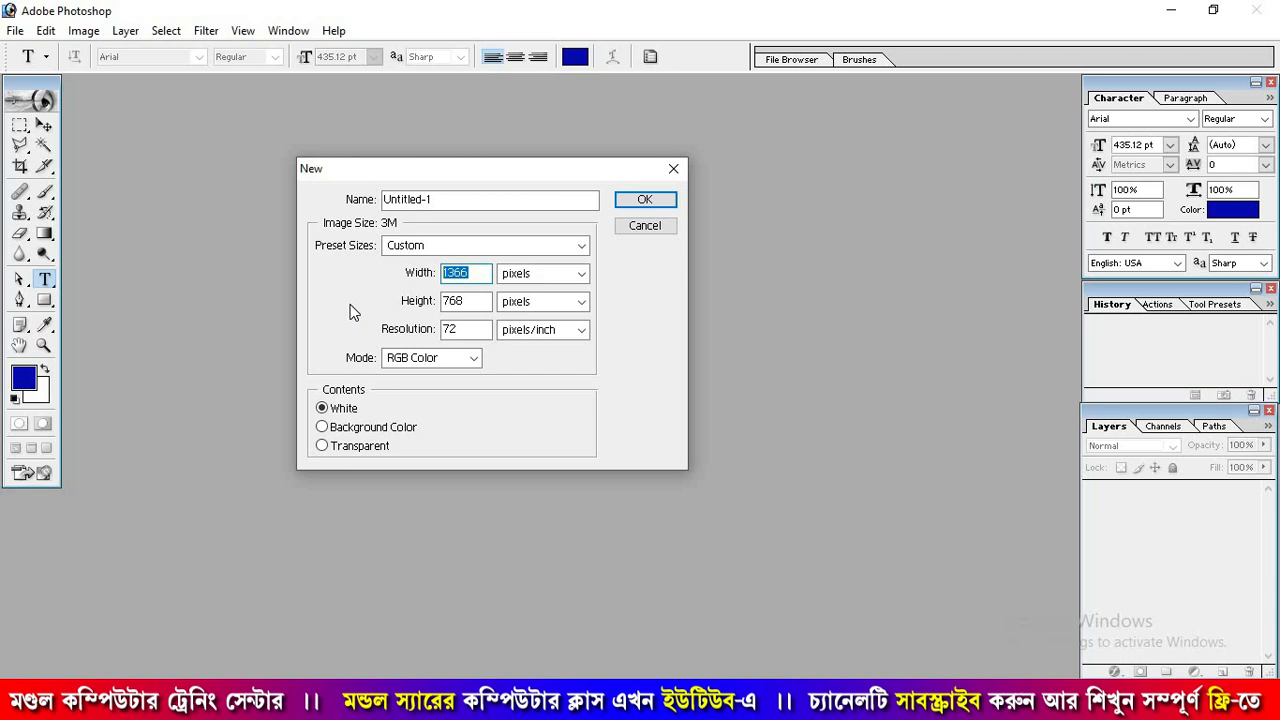
text(72)
click(505, 281)
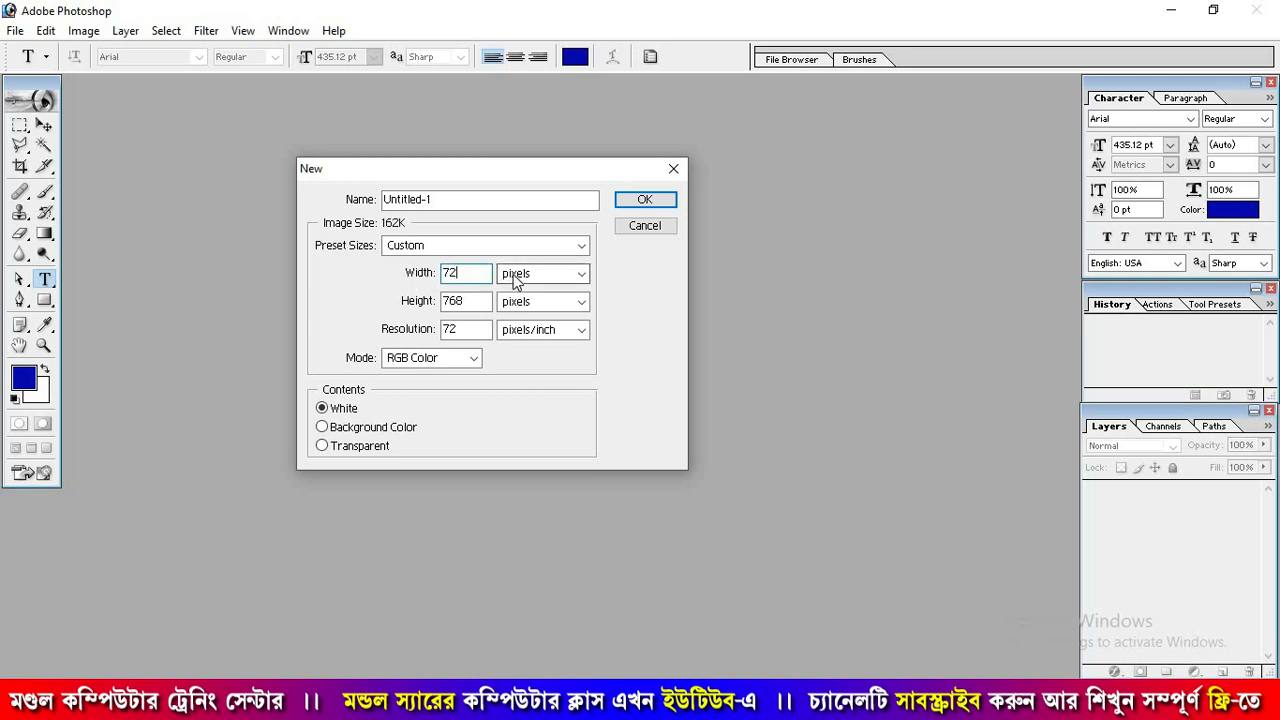
click(530, 316)
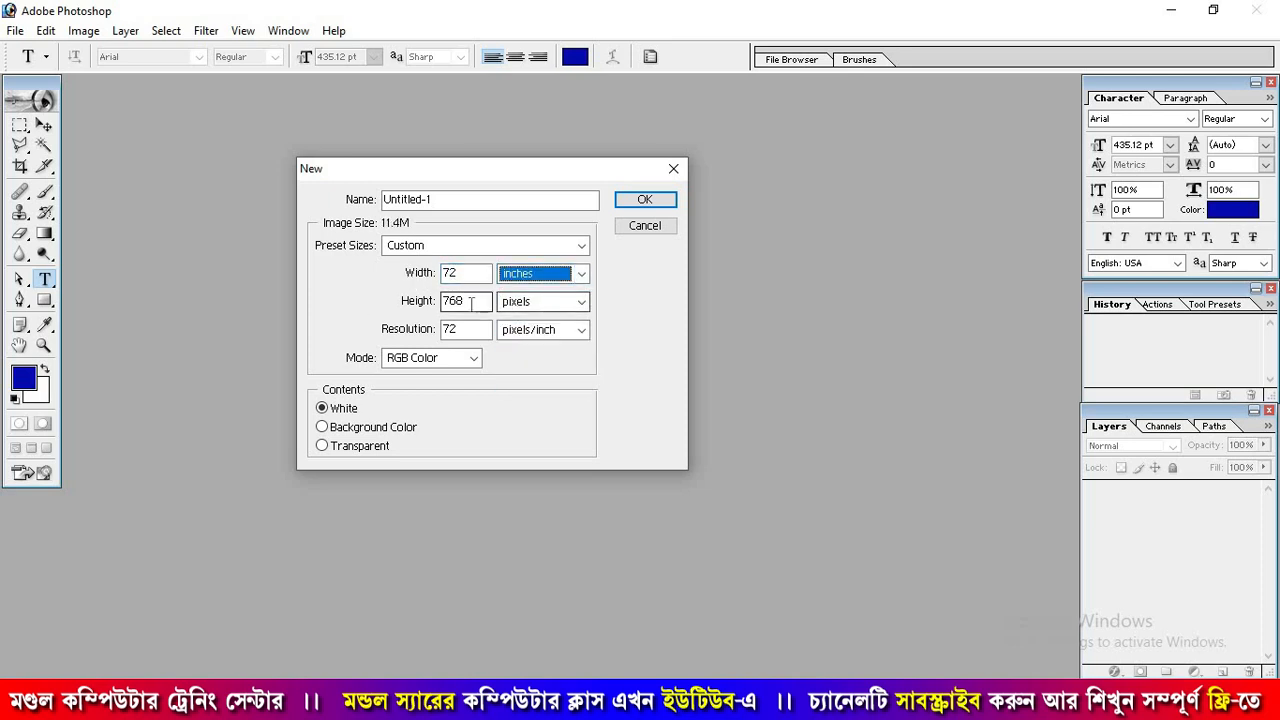
Step: Set the new document's height to 48 inches and create it with a white background at 72 pixels/inch
click(470, 303)
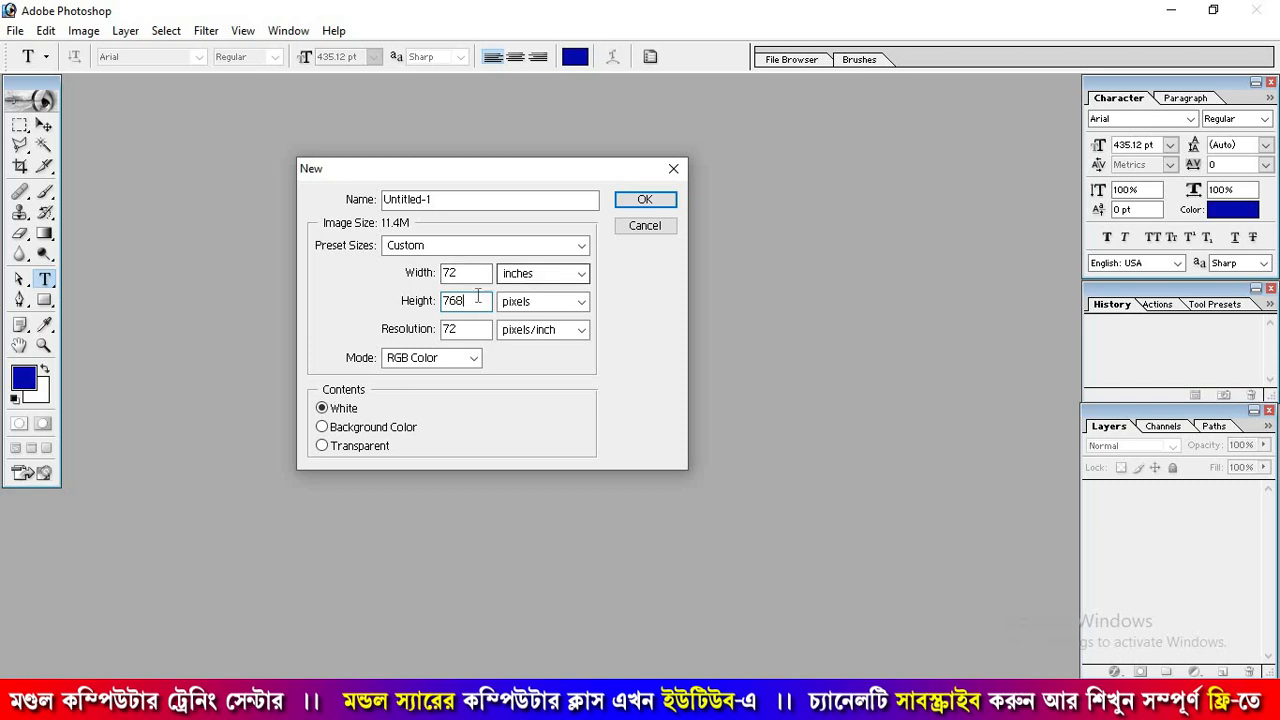
double_click(445, 300)
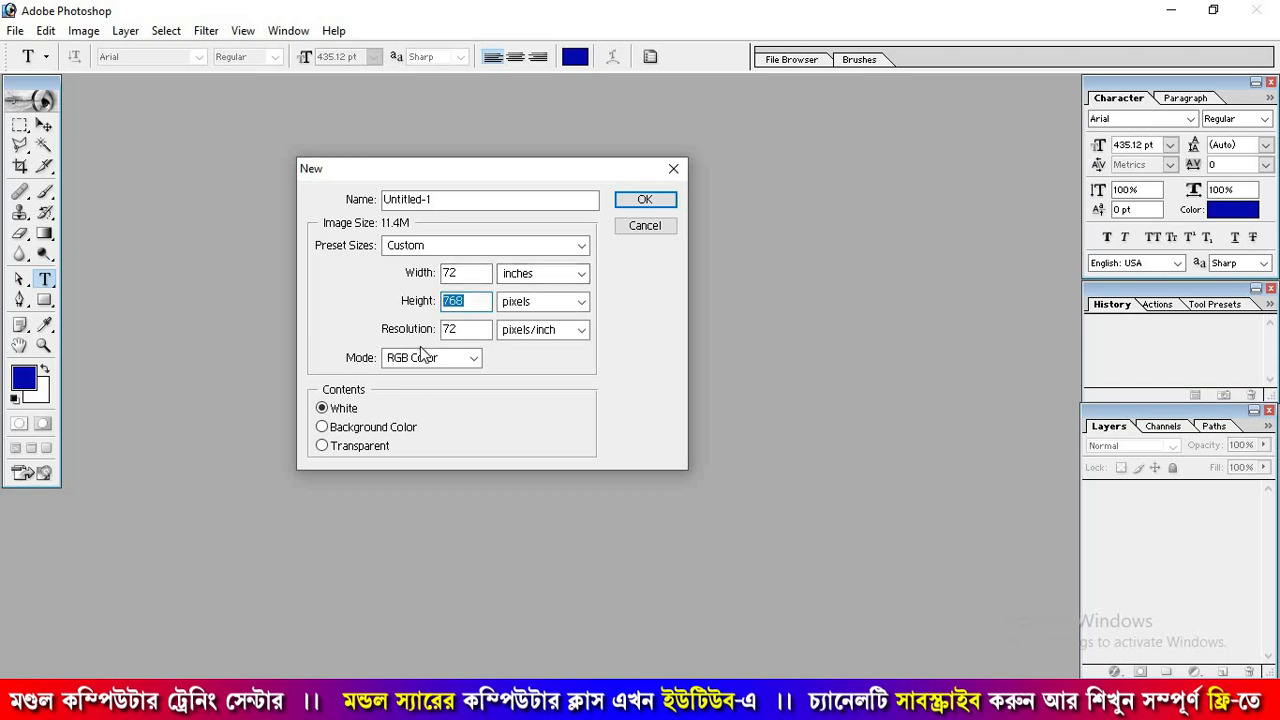
text(48)
click(547, 302)
click(547, 303)
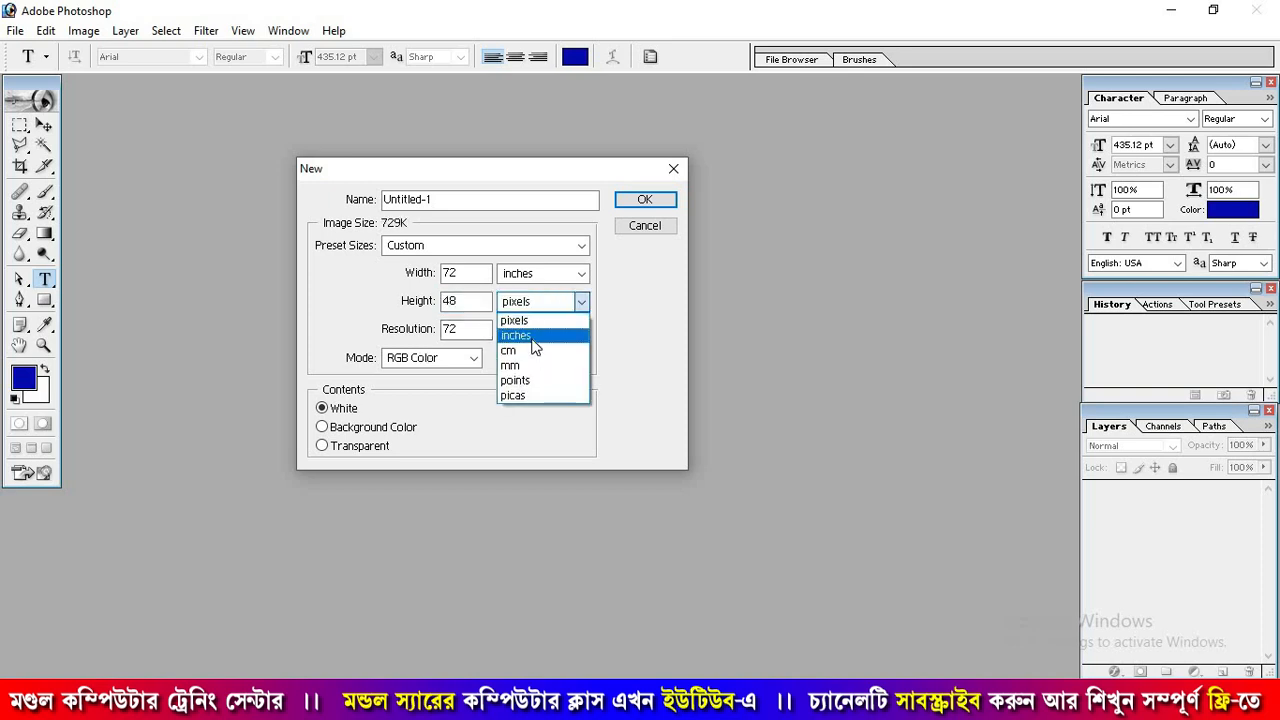
click(530, 337)
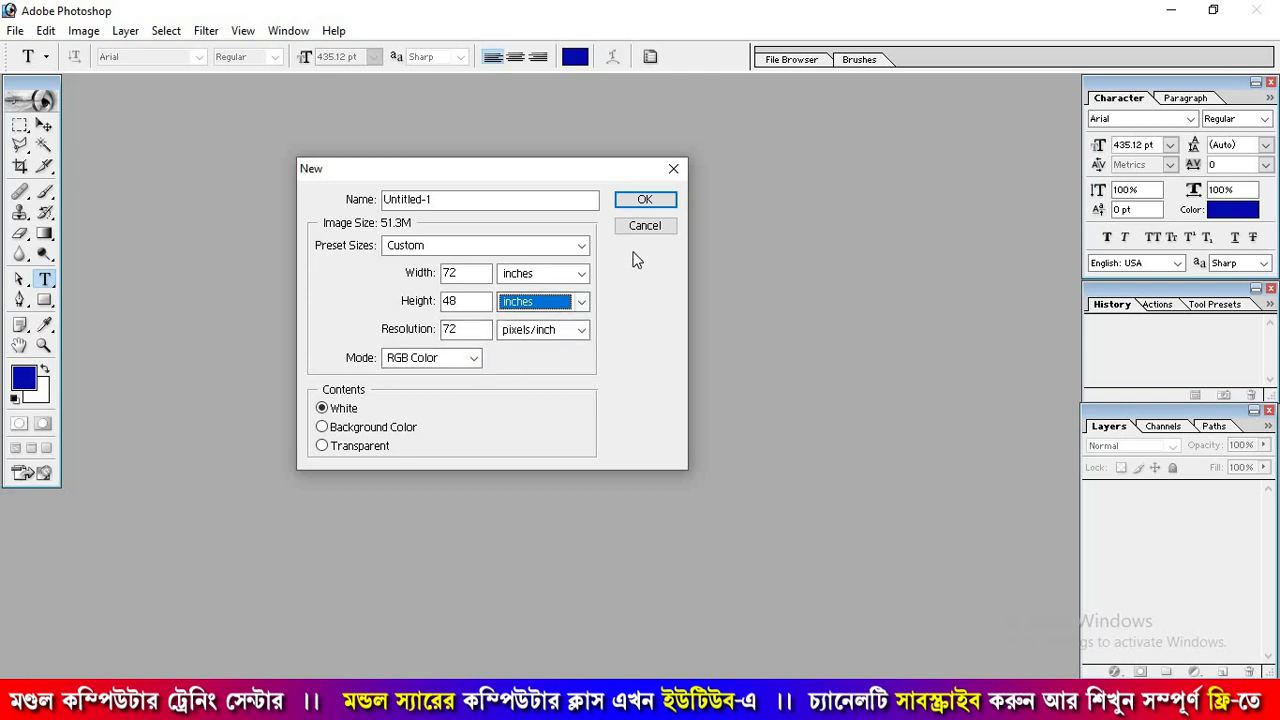
click(645, 201)
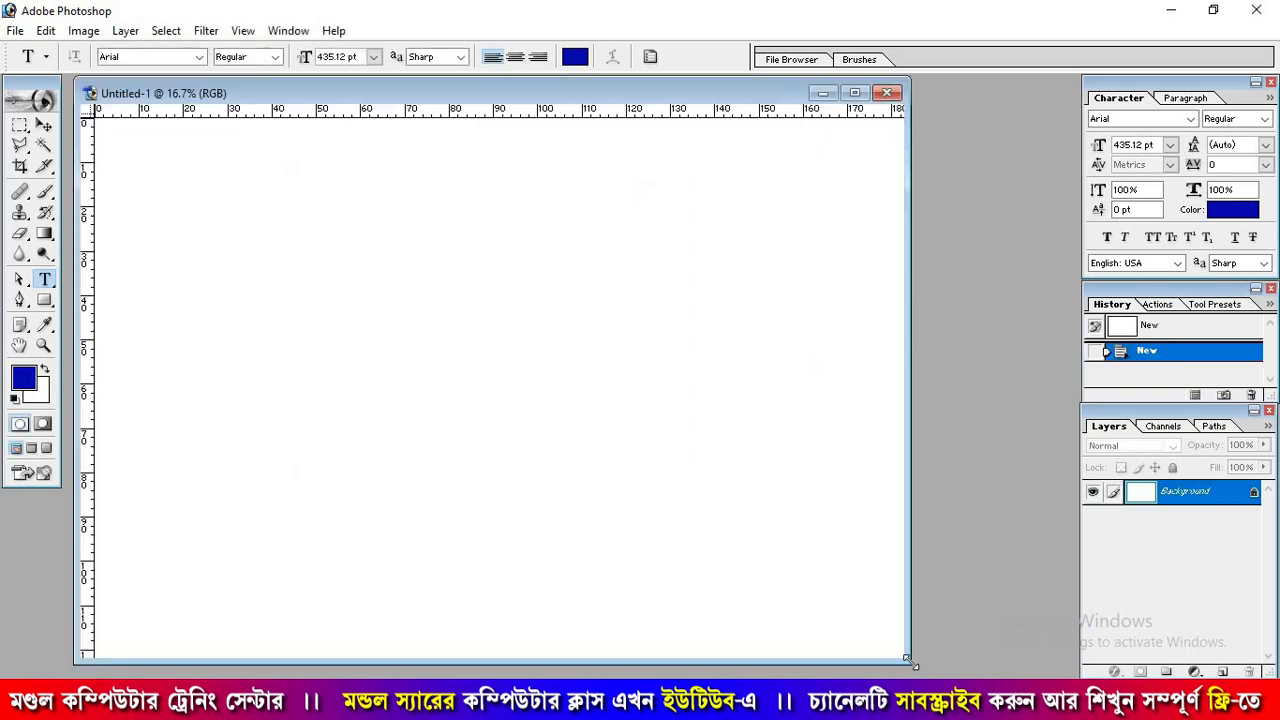
drag(906, 660, 980, 677)
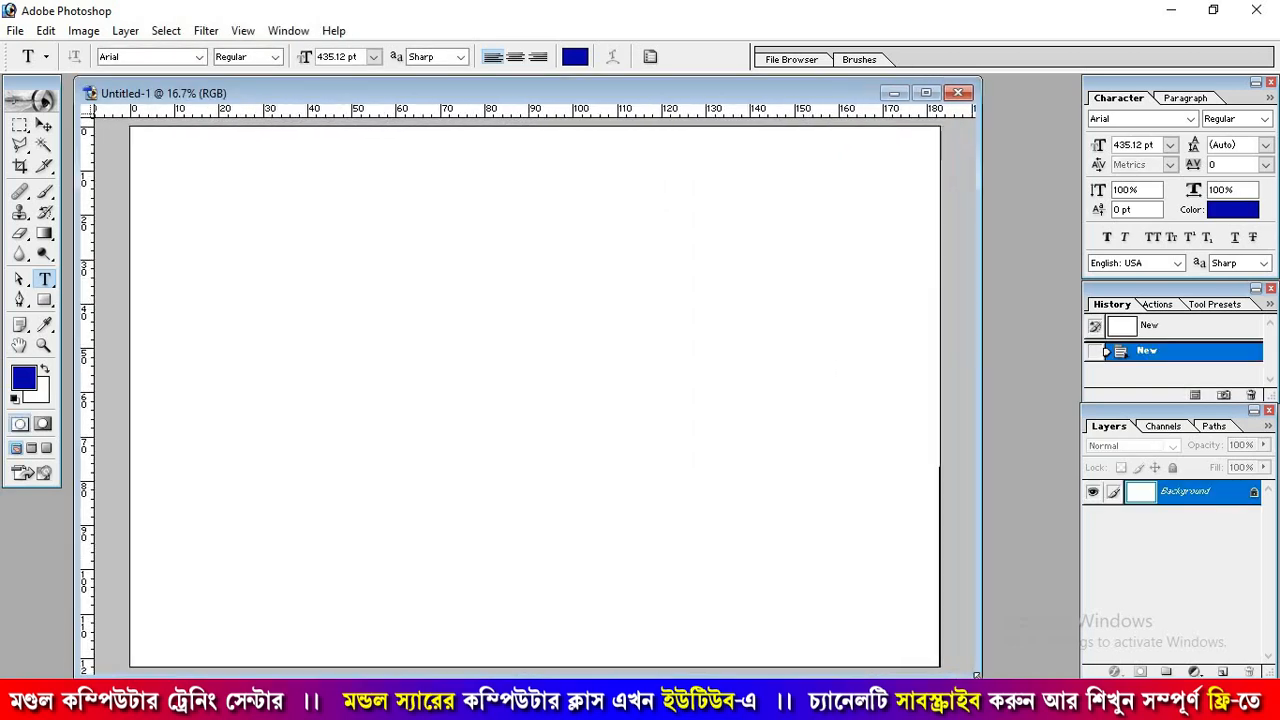
Step: Open the decorative Indian flag texture image from the niyuddha folder and copy it into the blank banner document
click(44, 126)
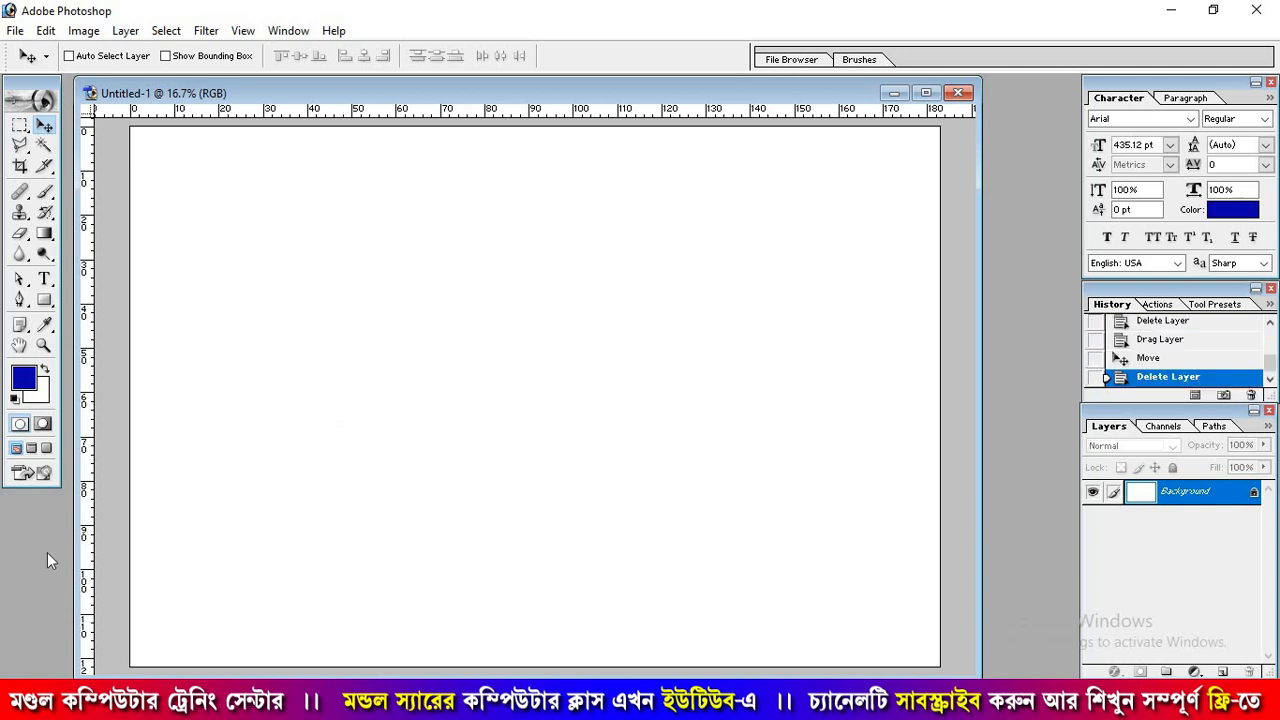
double_click(47, 552)
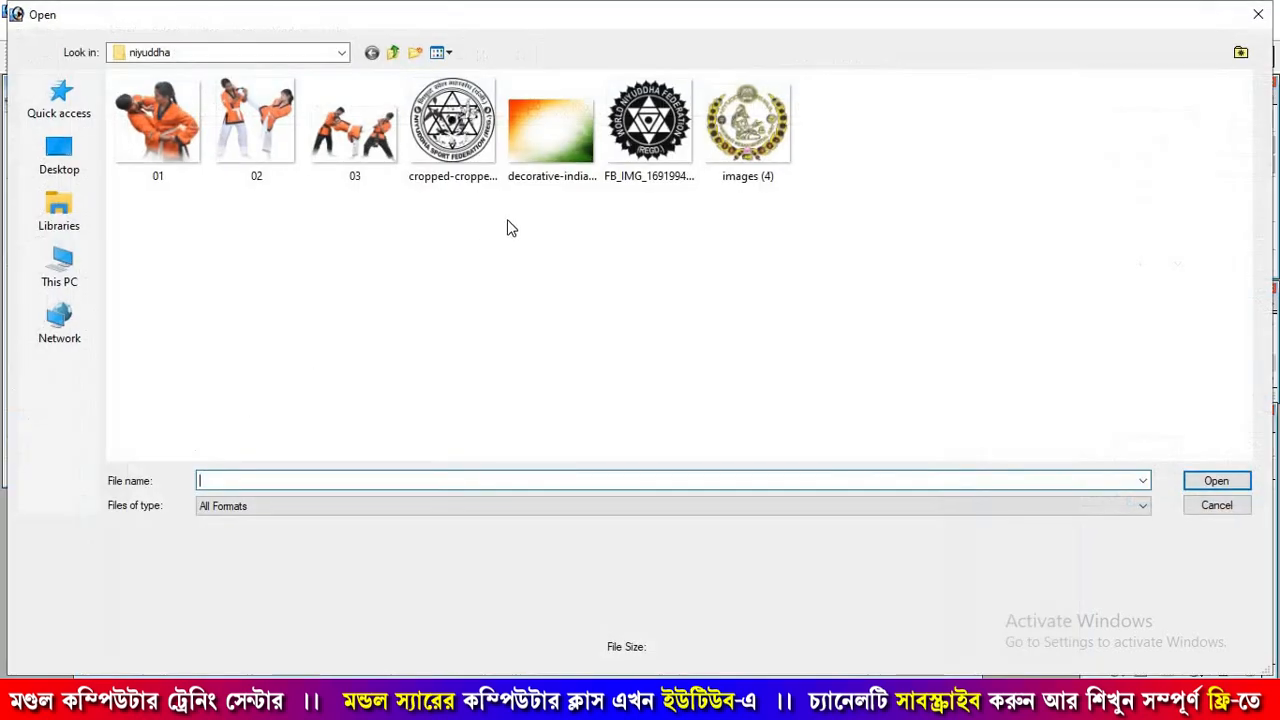
click(552, 139)
click(1210, 481)
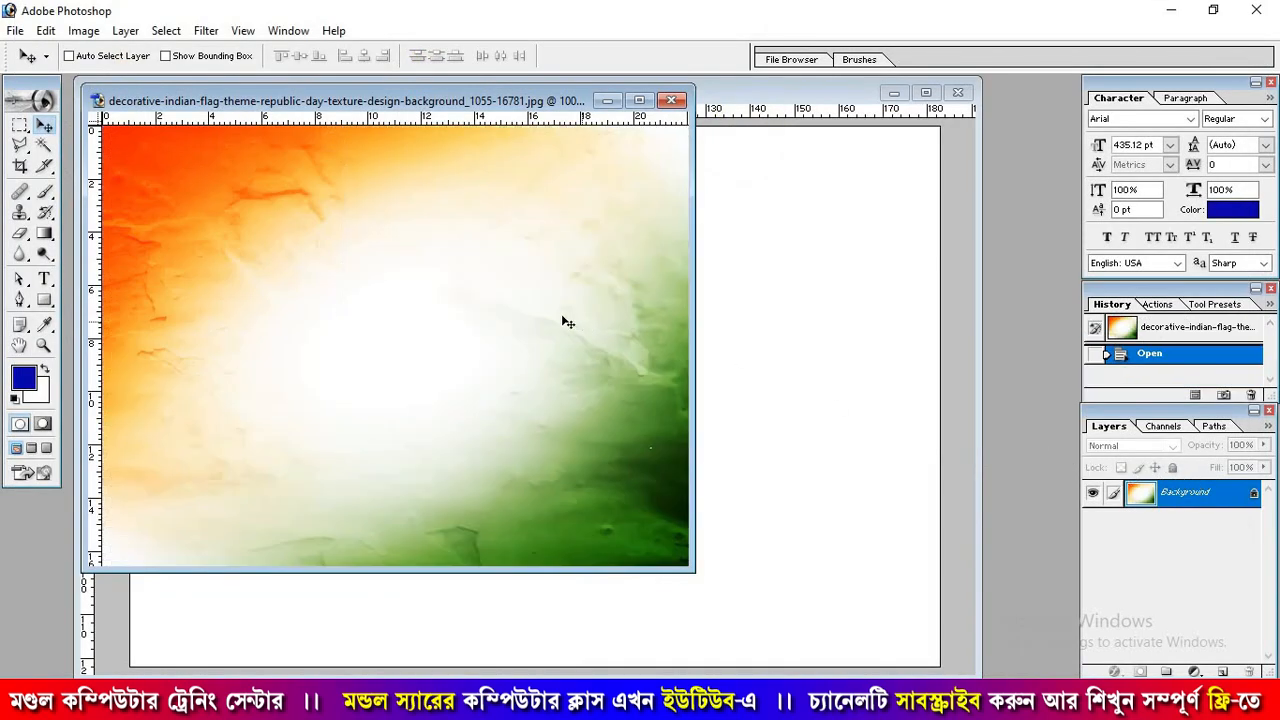
drag(564, 338, 776, 450)
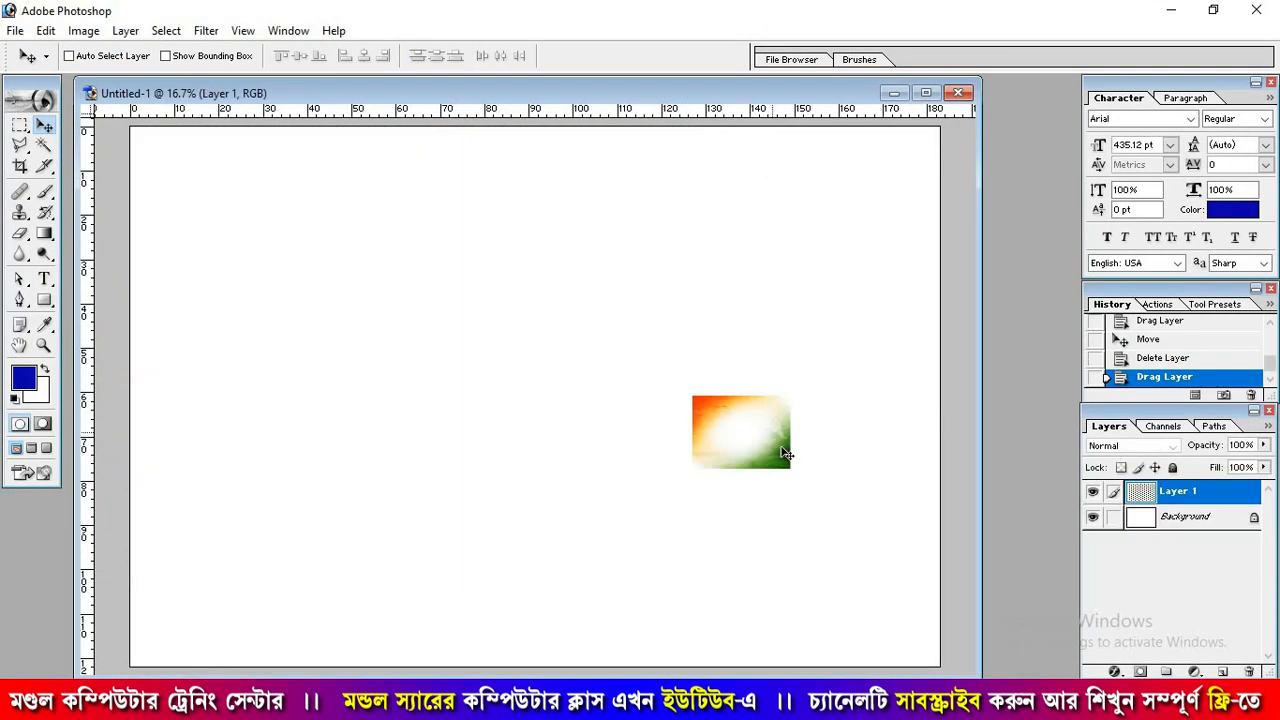
Step: Enlarge the flag texture with Free Transform so it spans the banner's full width, leaving white strips above and below
drag(512, 386, 930, 610)
key(ctrl+t)
key(Return)
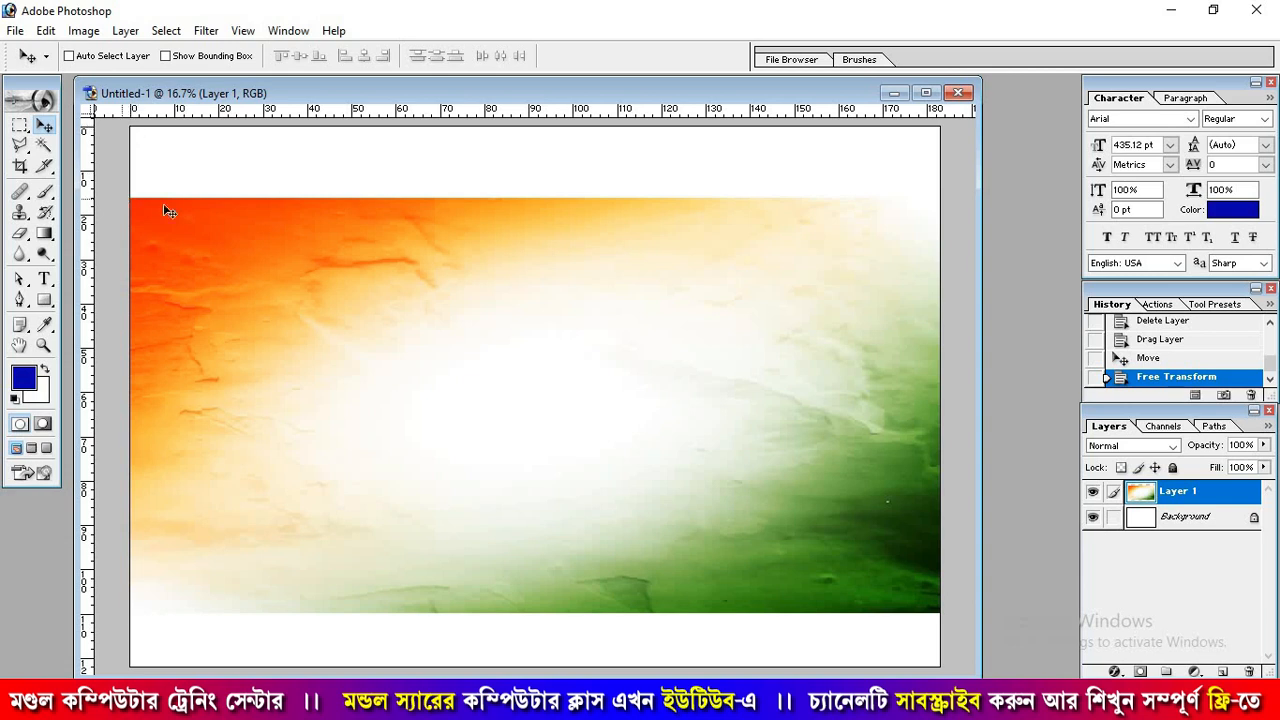
Step: Draw a full-width blue rectangle shape about 37 cm high along the banner's top edge
click(44, 302)
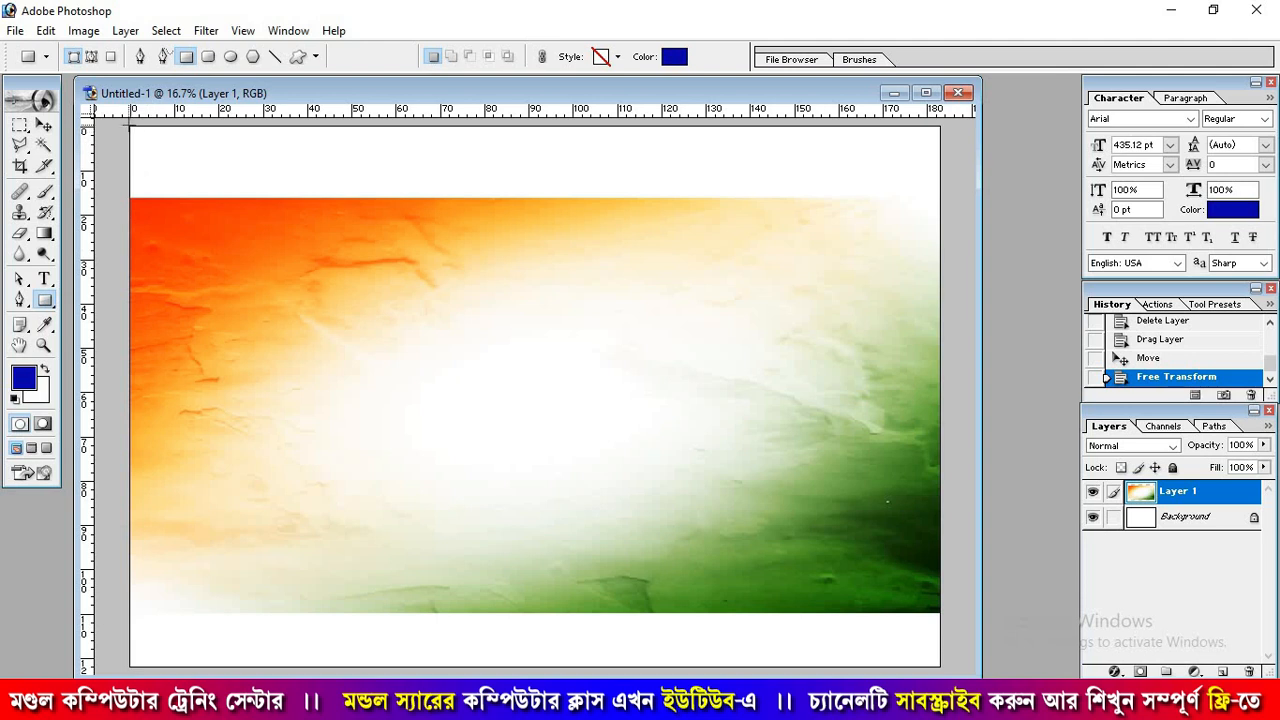
drag(129, 126, 940, 291)
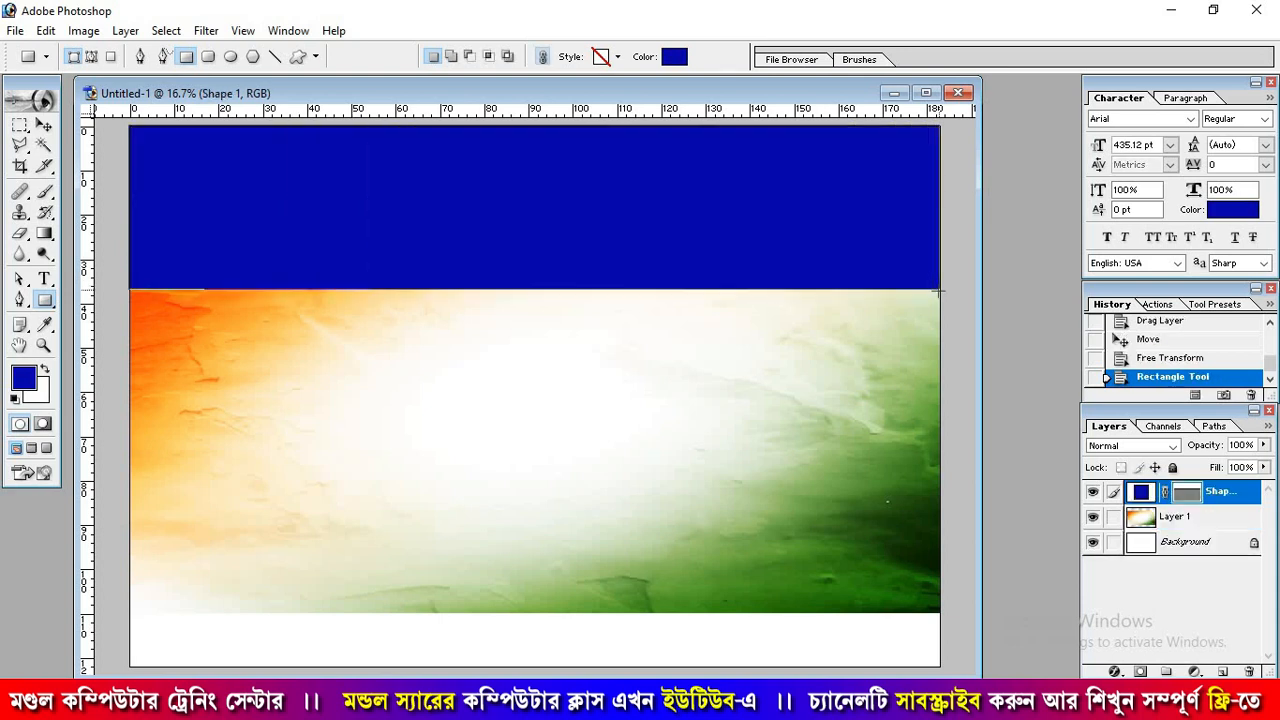
key(Return)
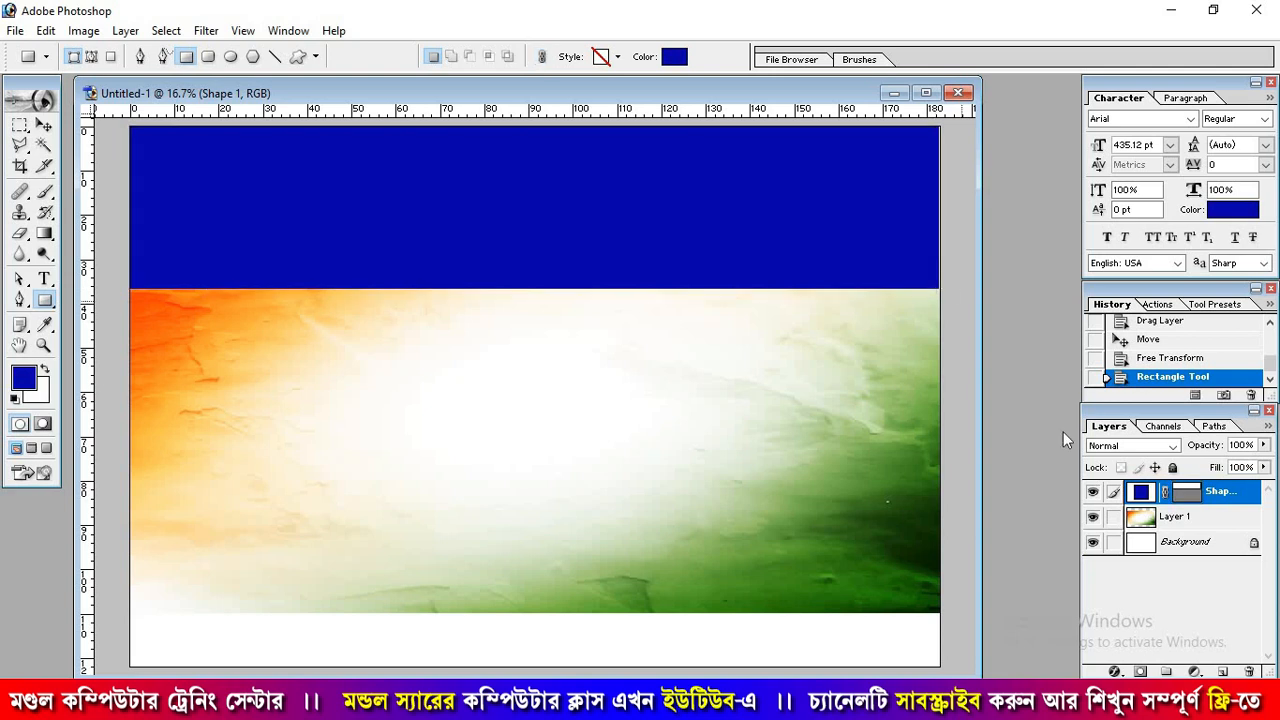
Step: Recolour the rectangle orange by sampling the flag texture's left edge and shifting the hue to FE4F02
double_click(1141, 492)
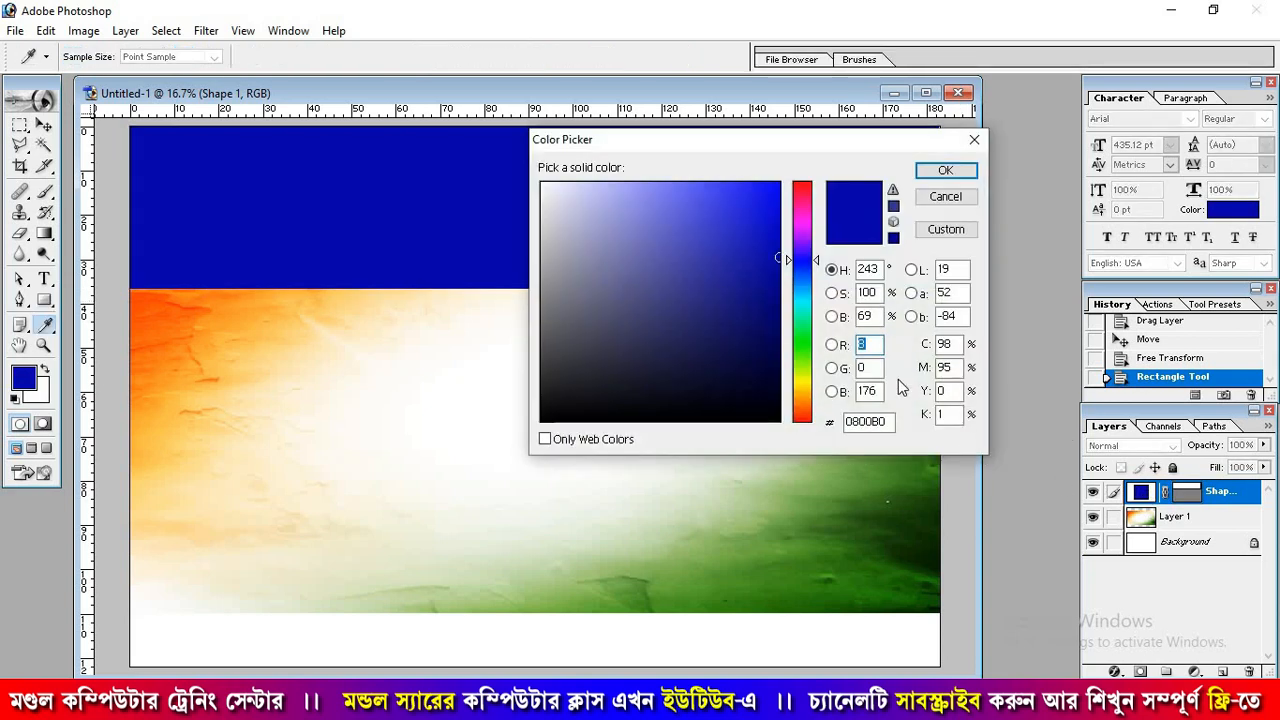
click(134, 295)
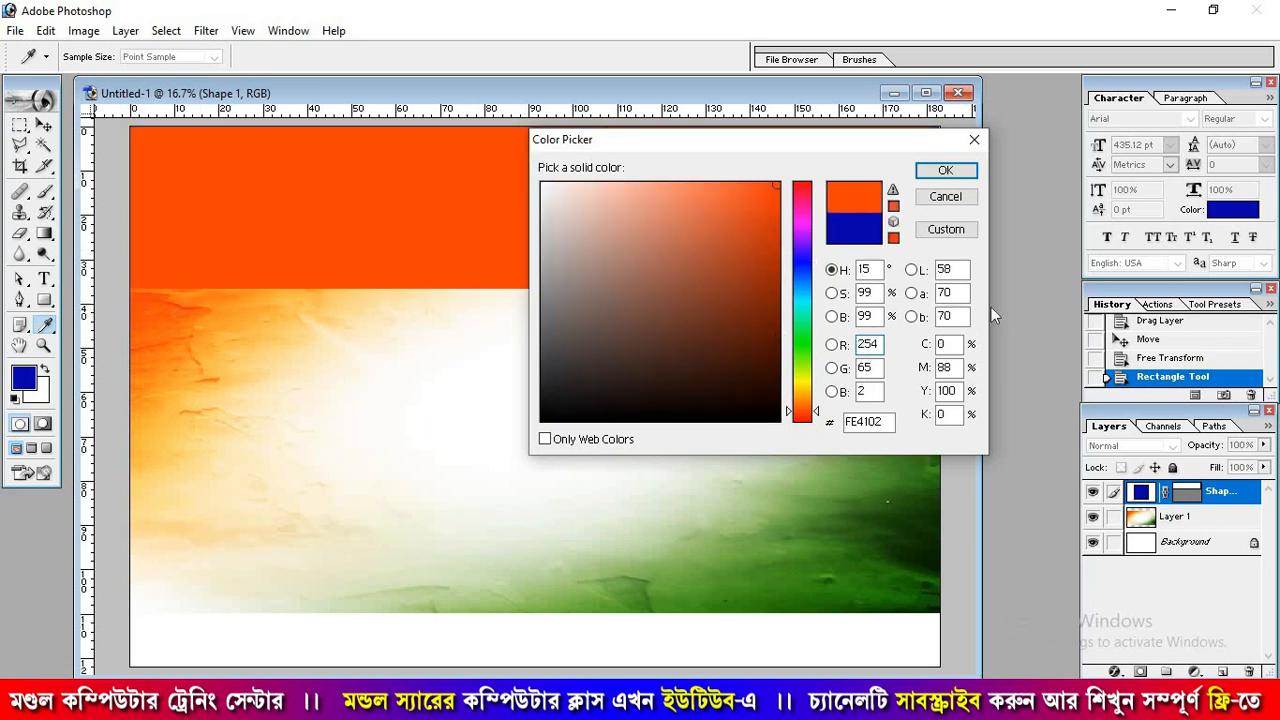
click(818, 410)
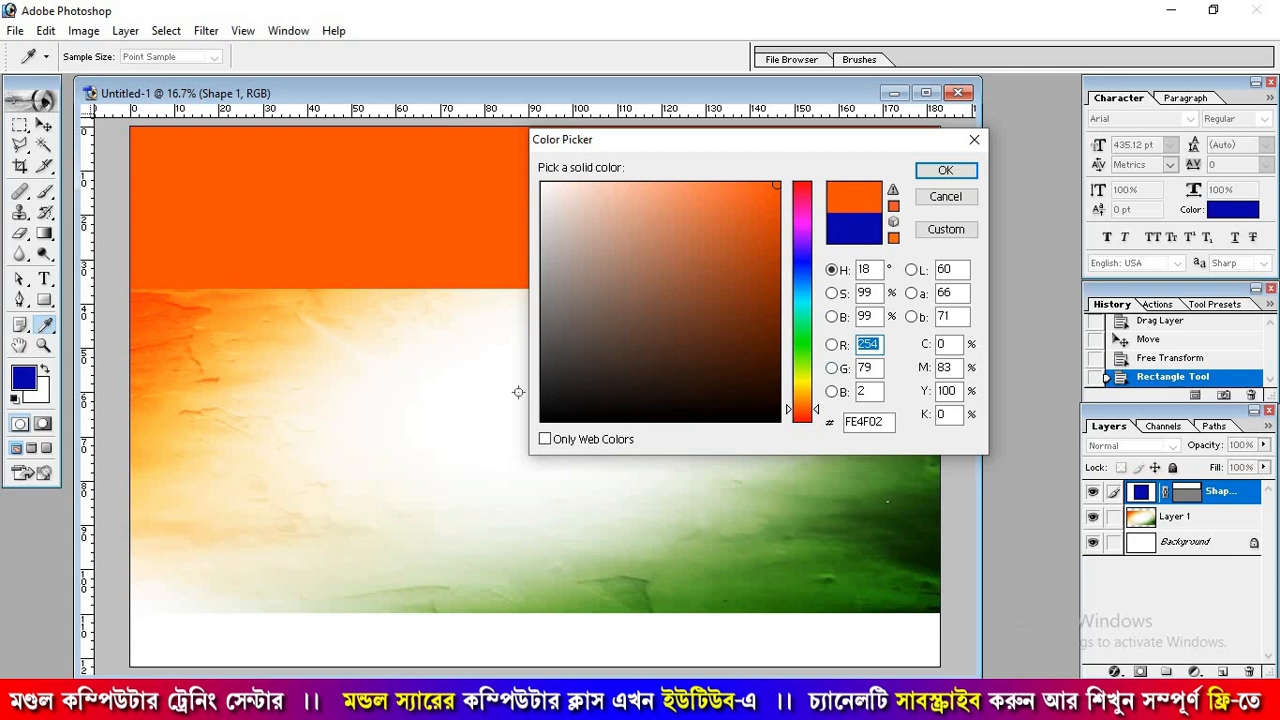
click(945, 170)
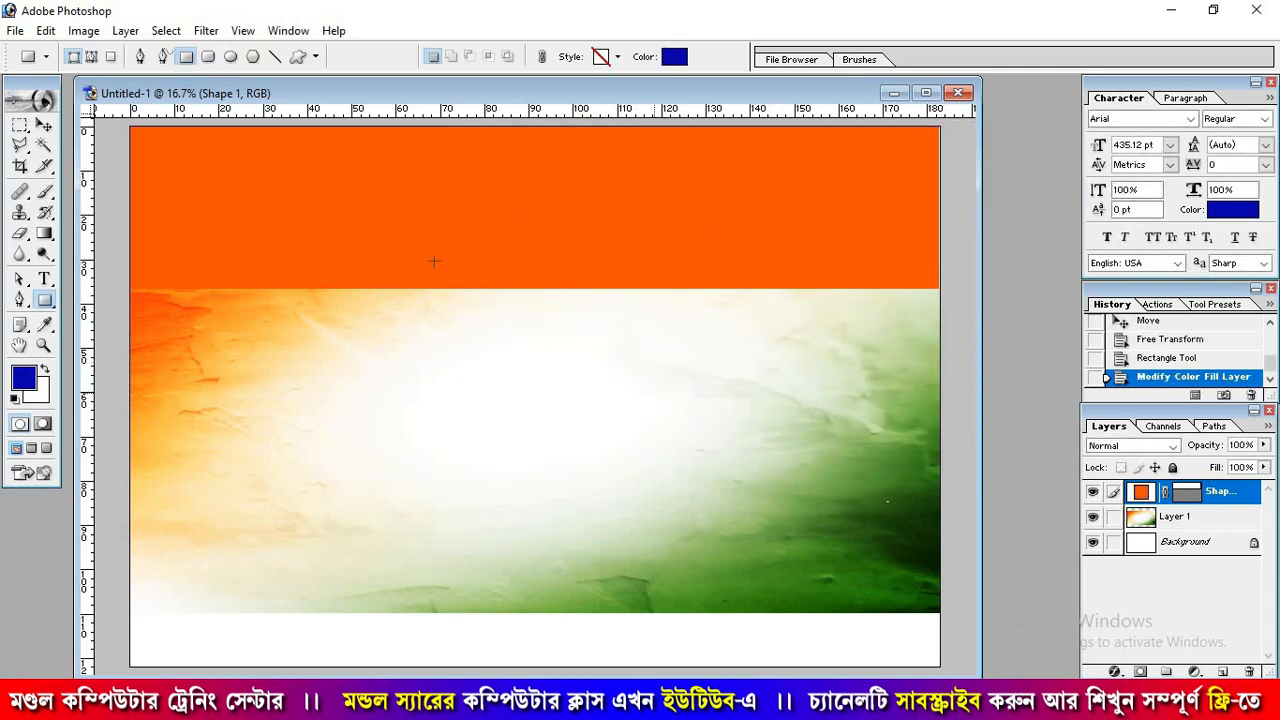
Step: Recolour the rectangle with red-orange sampled from the flag texture's upper-left corner, moving the shape up to expose it and back down
click(44, 124)
drag(449, 349, 456, 262)
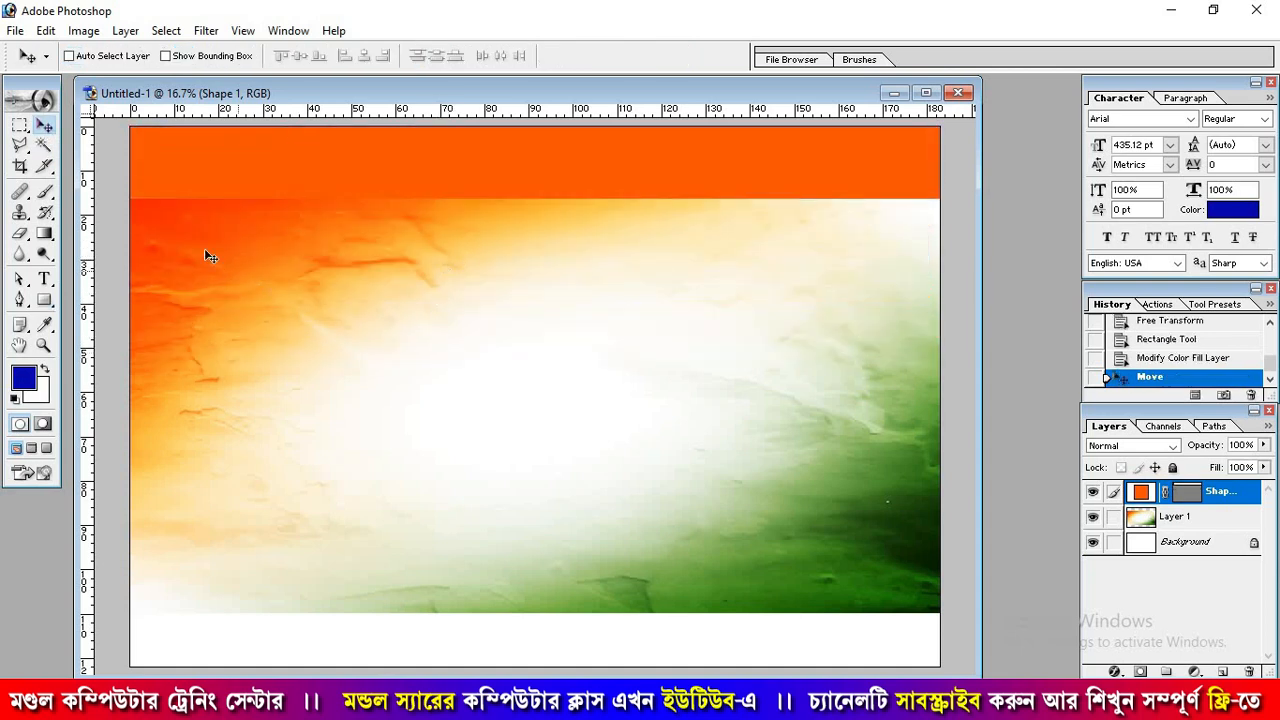
double_click(1141, 491)
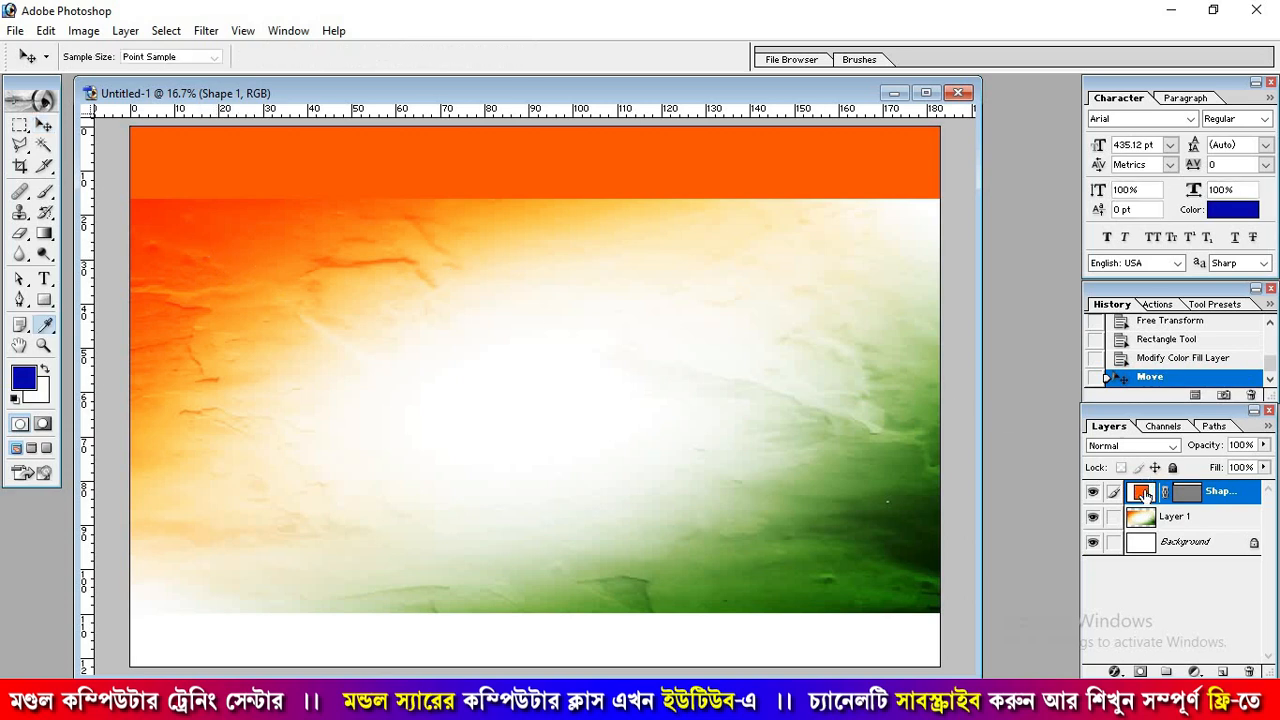
click(145, 211)
click(945, 170)
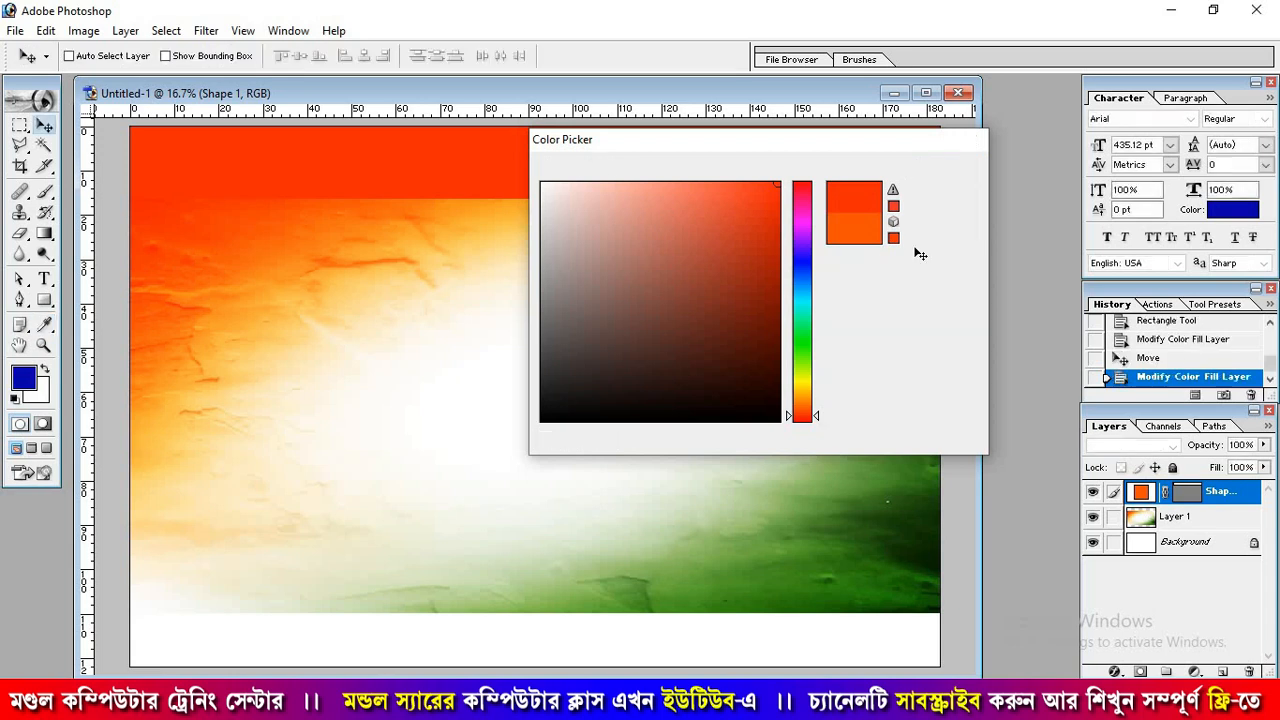
drag(719, 161, 718, 250)
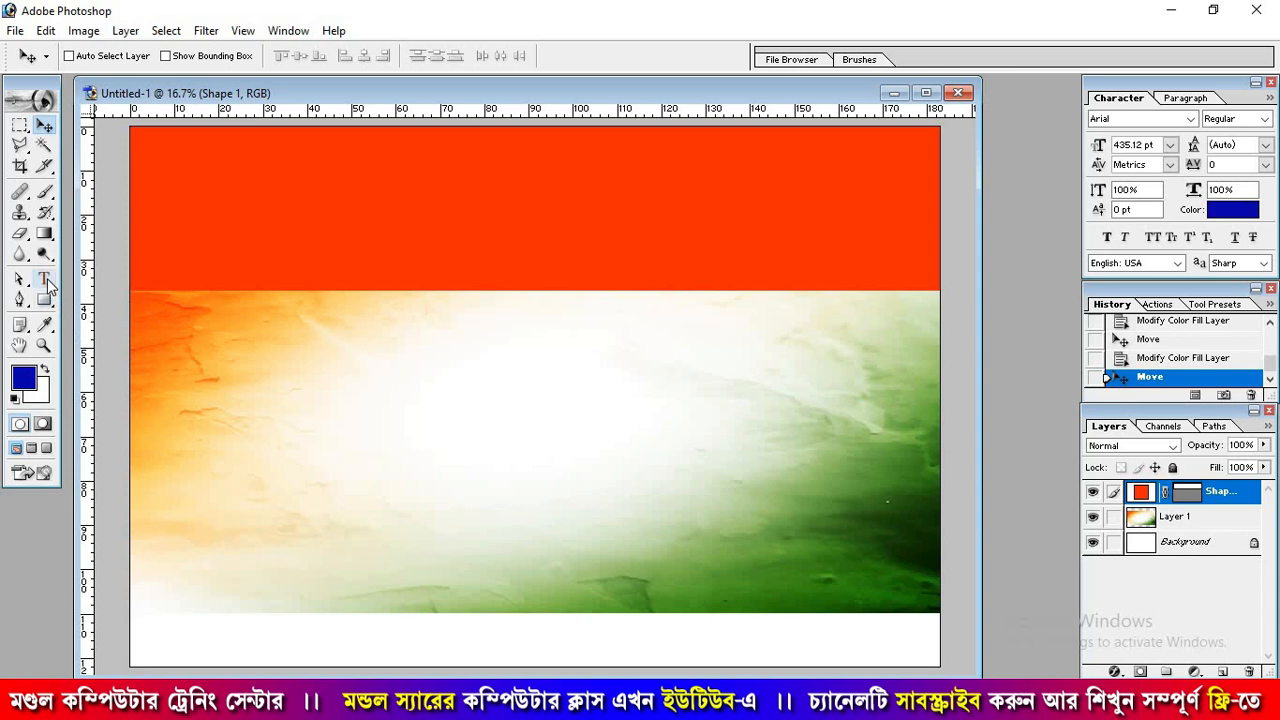
Step: Add the heading "WORLD NIYUDDHA FEDERATION" on the red-orange band and make it Arial Bold
click(44, 279)
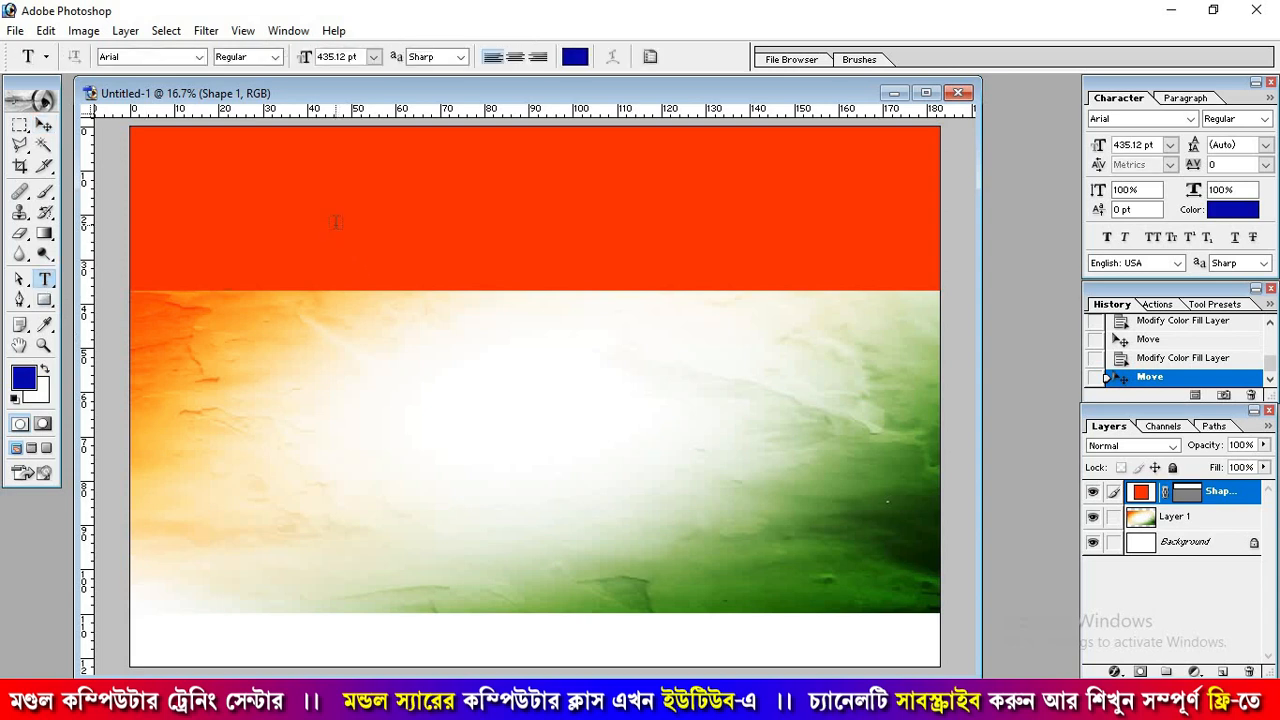
click(503, 366)
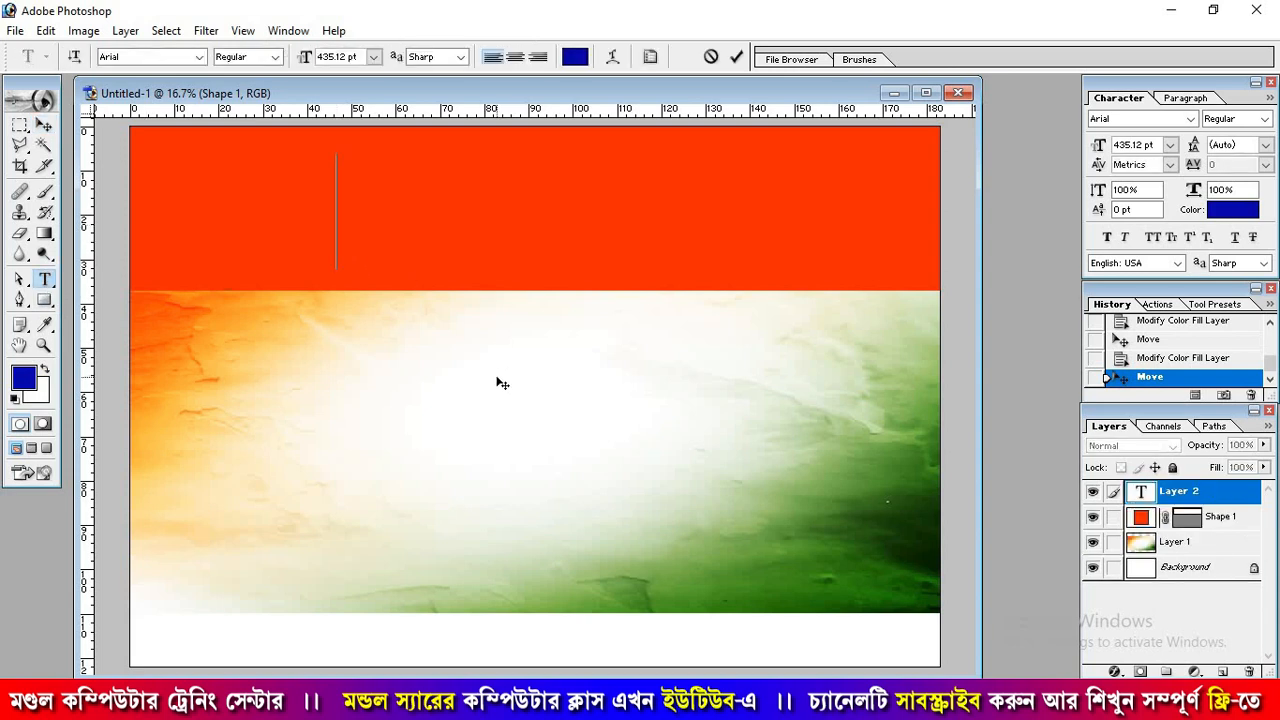
key(ctrl+v)
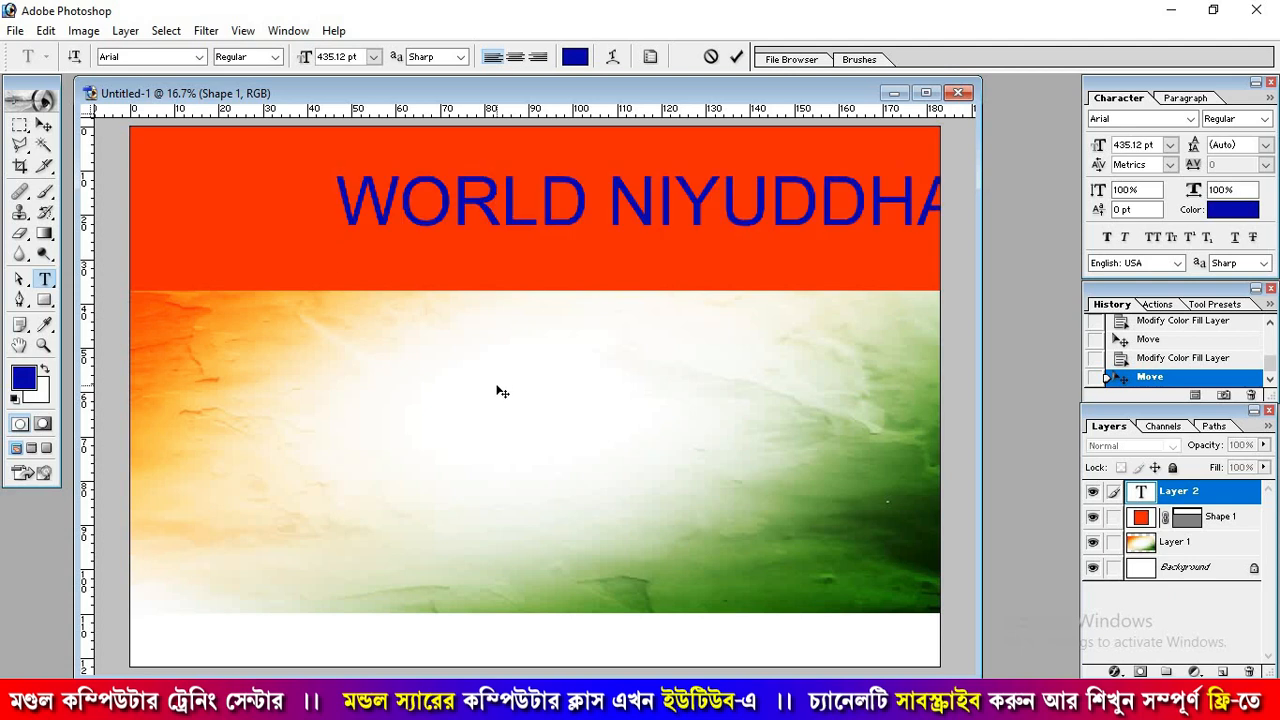
drag(520, 326, 371, 334)
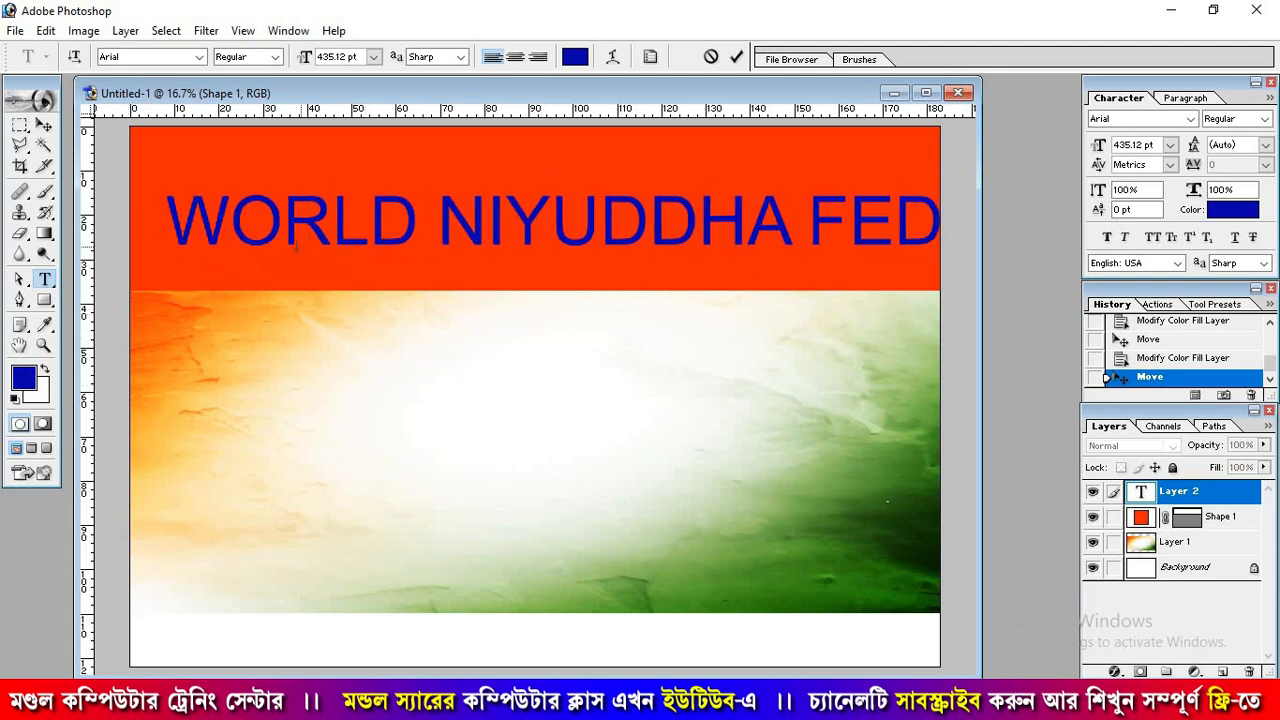
key(ctrl+a)
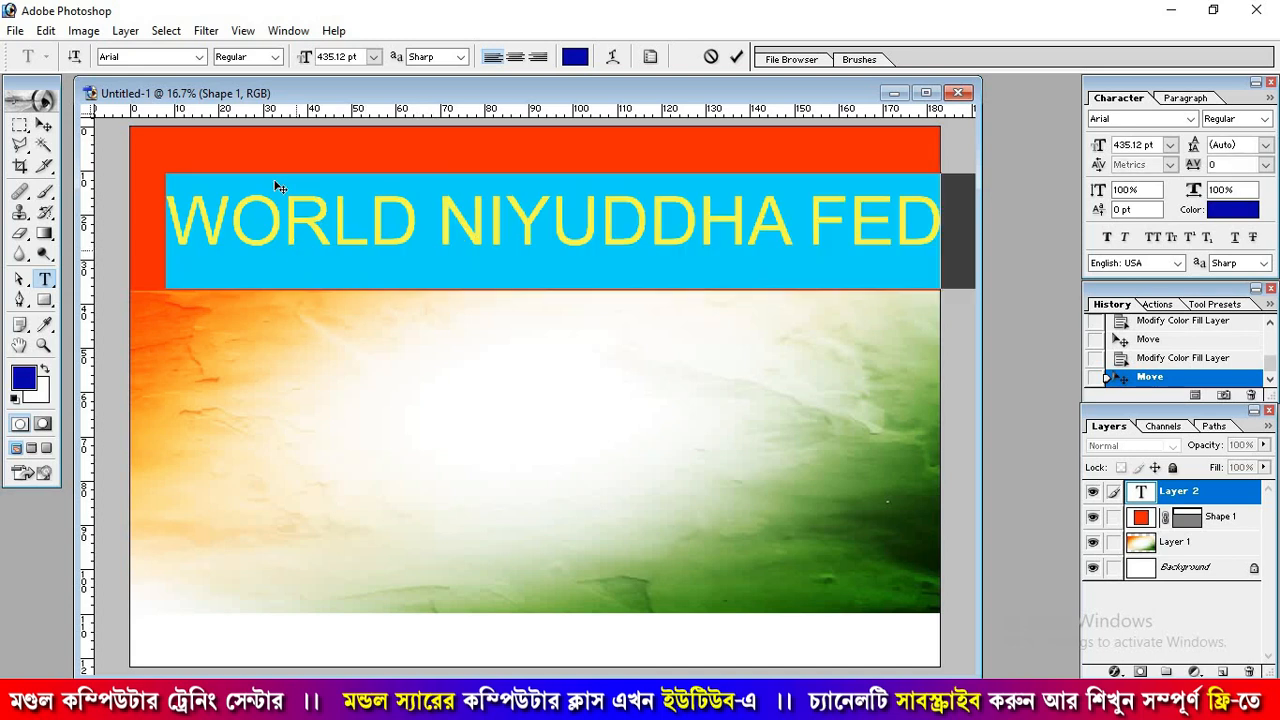
click(274, 57)
click(234, 106)
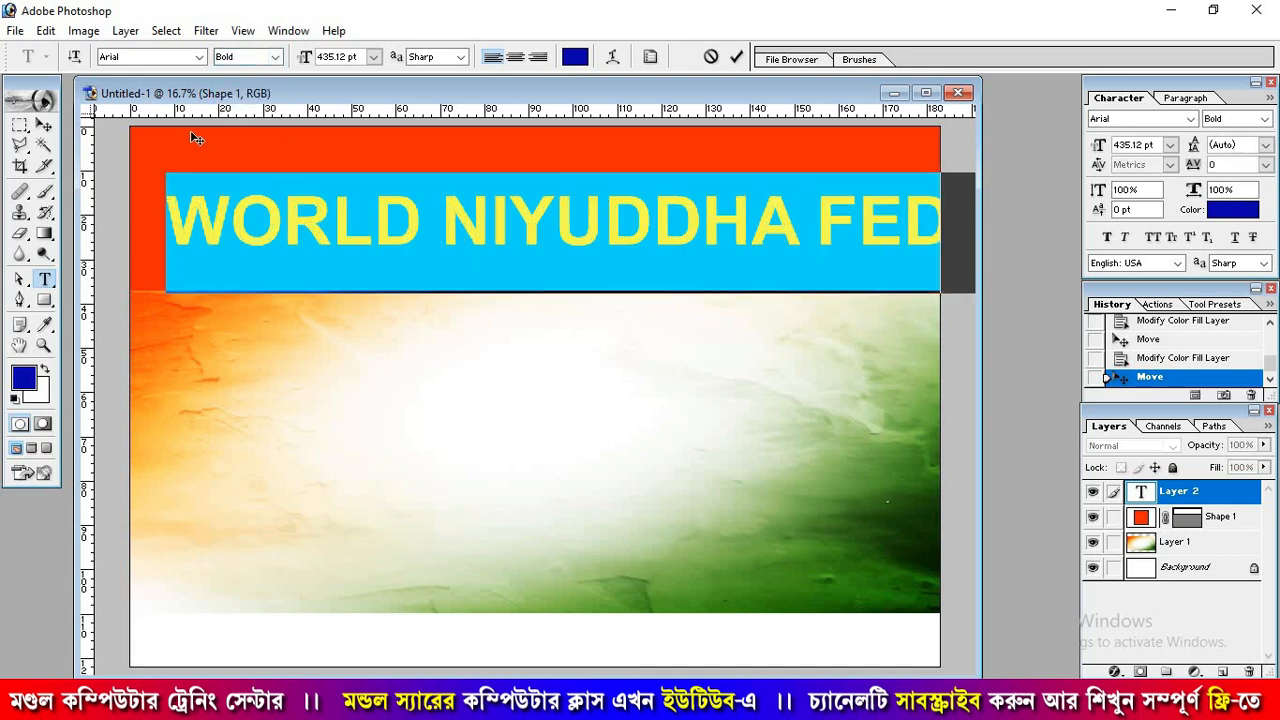
Step: Shrink the heading with Free Transform so all of it fits, and position it centred near the banner's top edge
click(43, 126)
drag(230, 228, 214, 196)
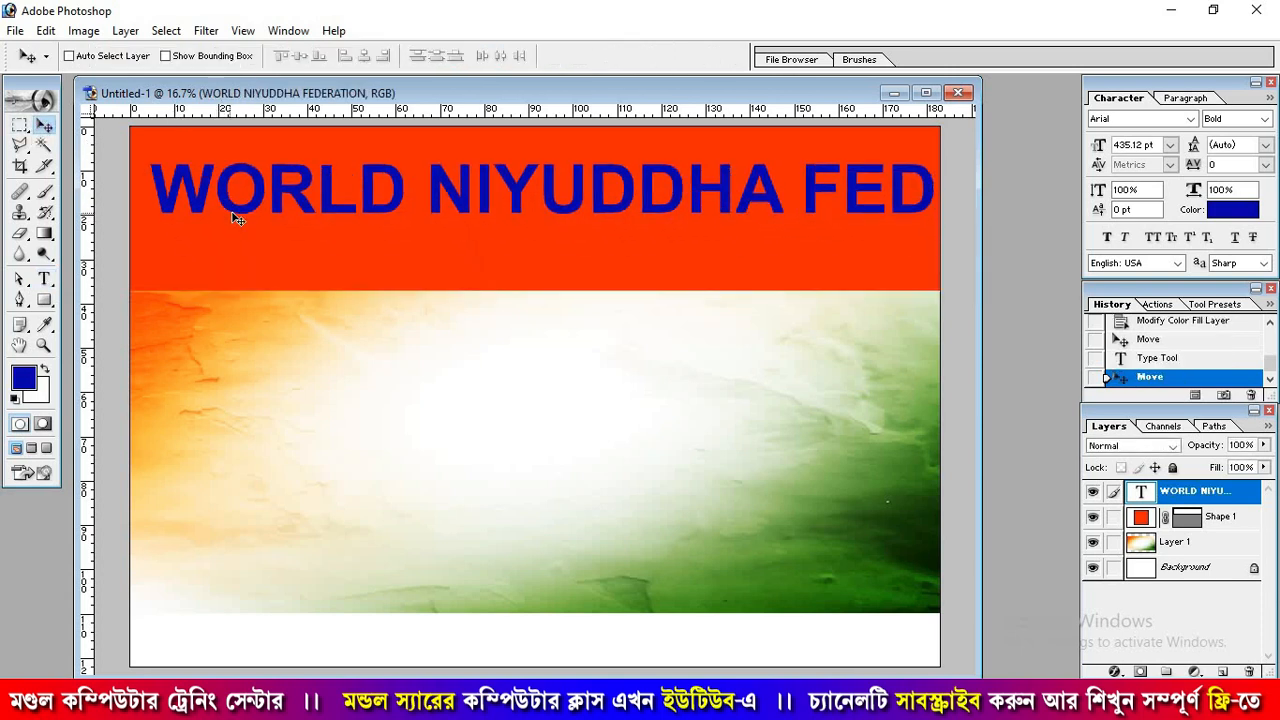
key(ctrl+t)
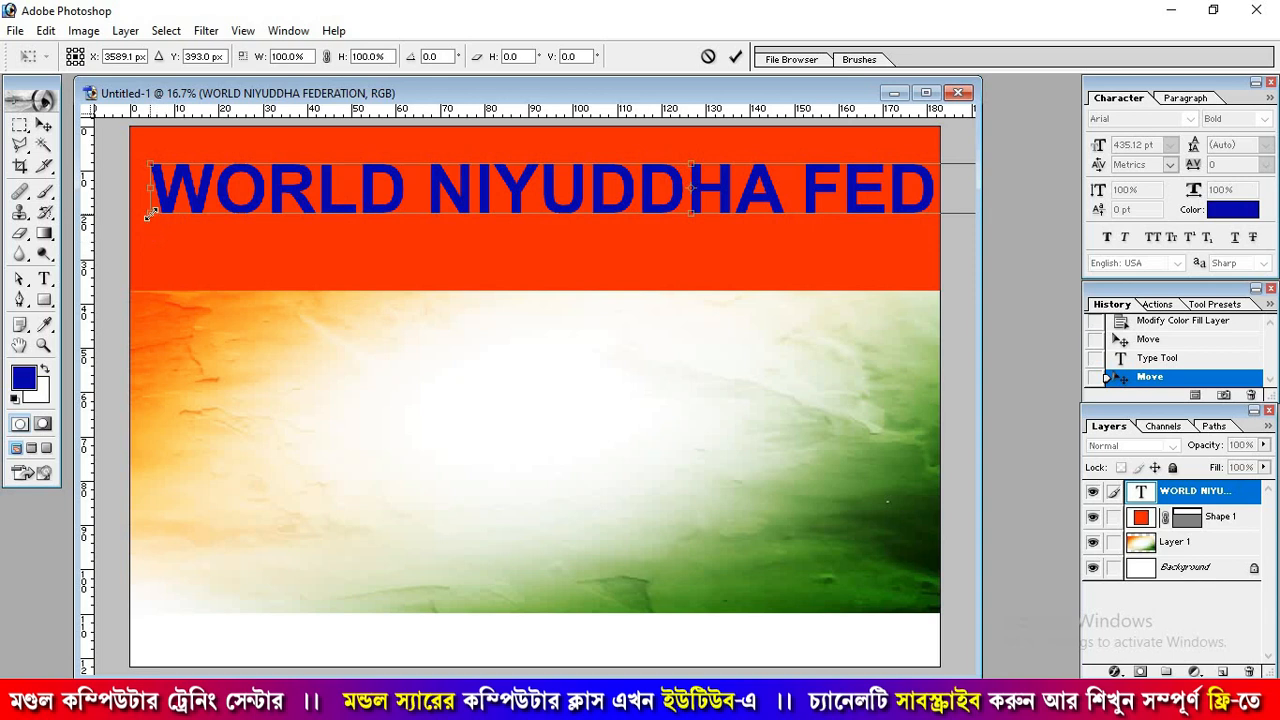
drag(150, 212, 295, 212)
drag(416, 192, 303, 181)
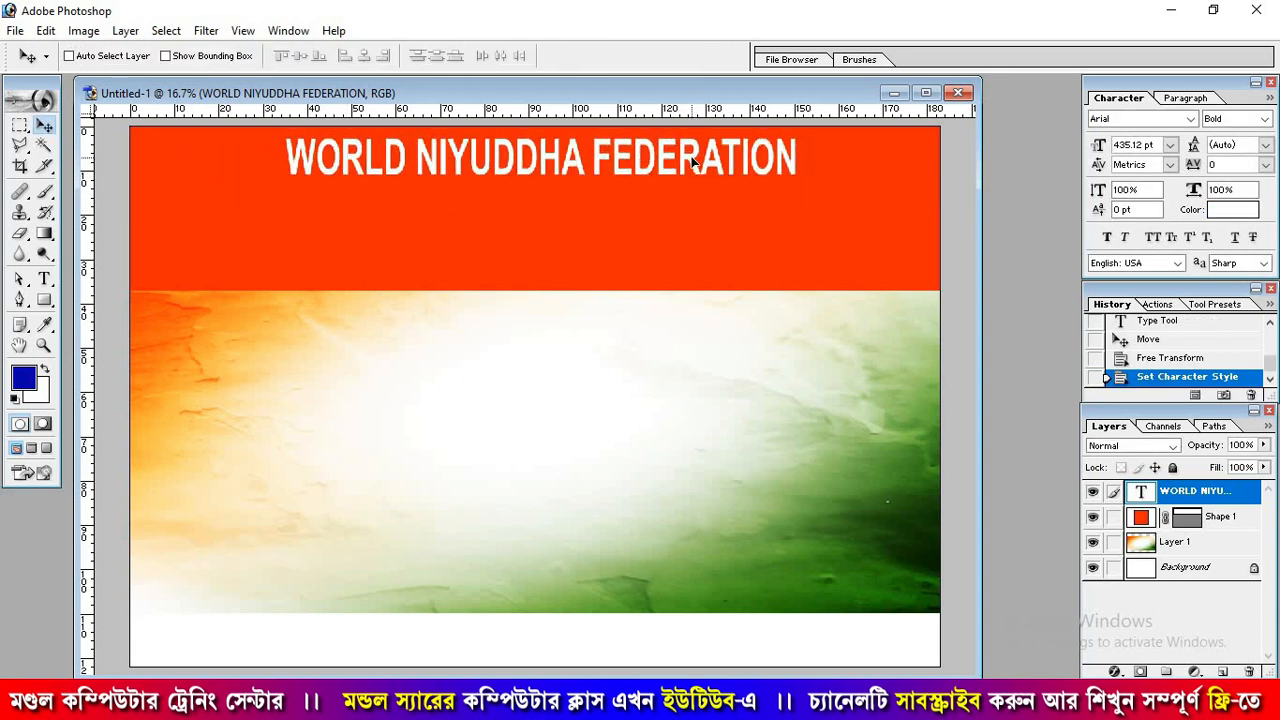
drag(690, 162, 687, 160)
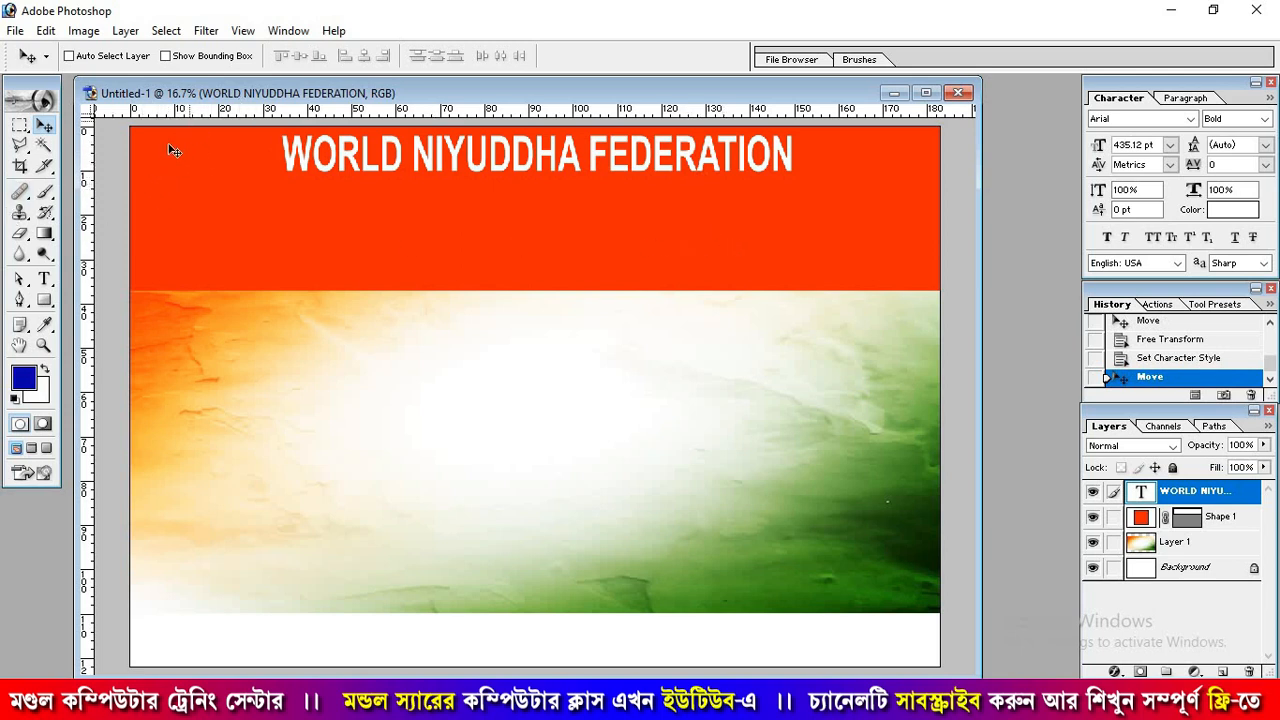
double_click(34, 550)
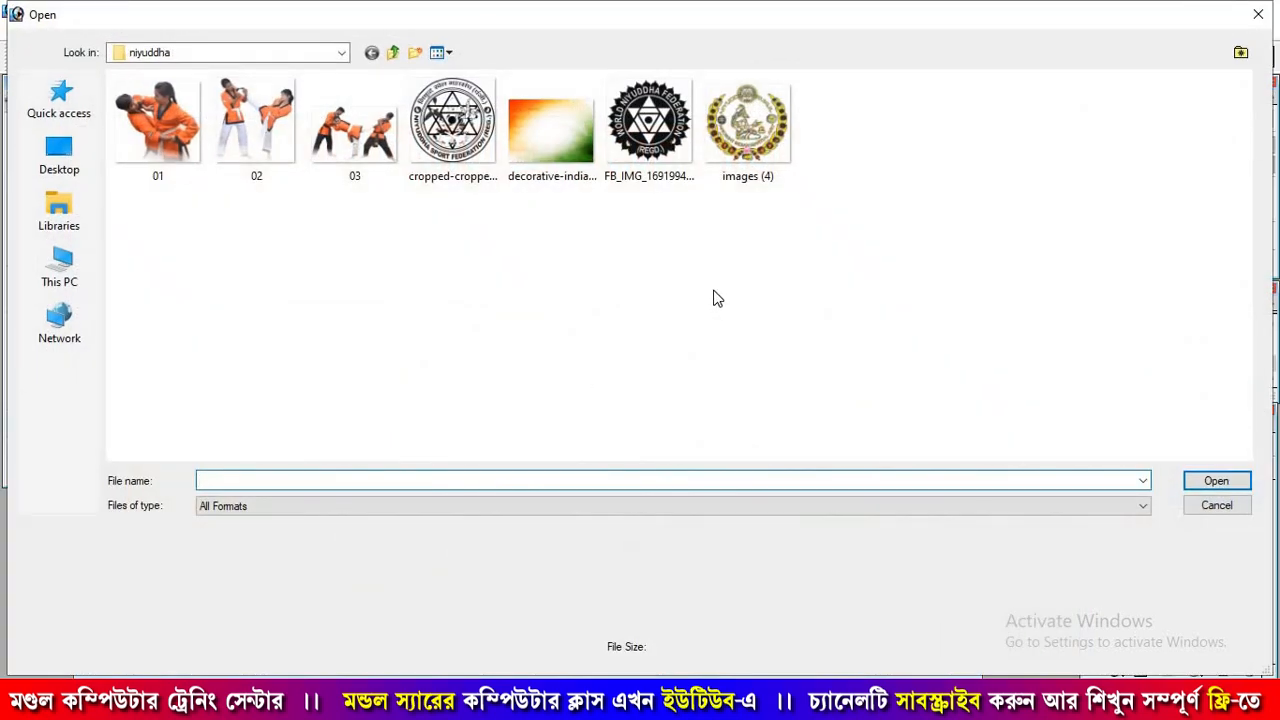
click(674, 135)
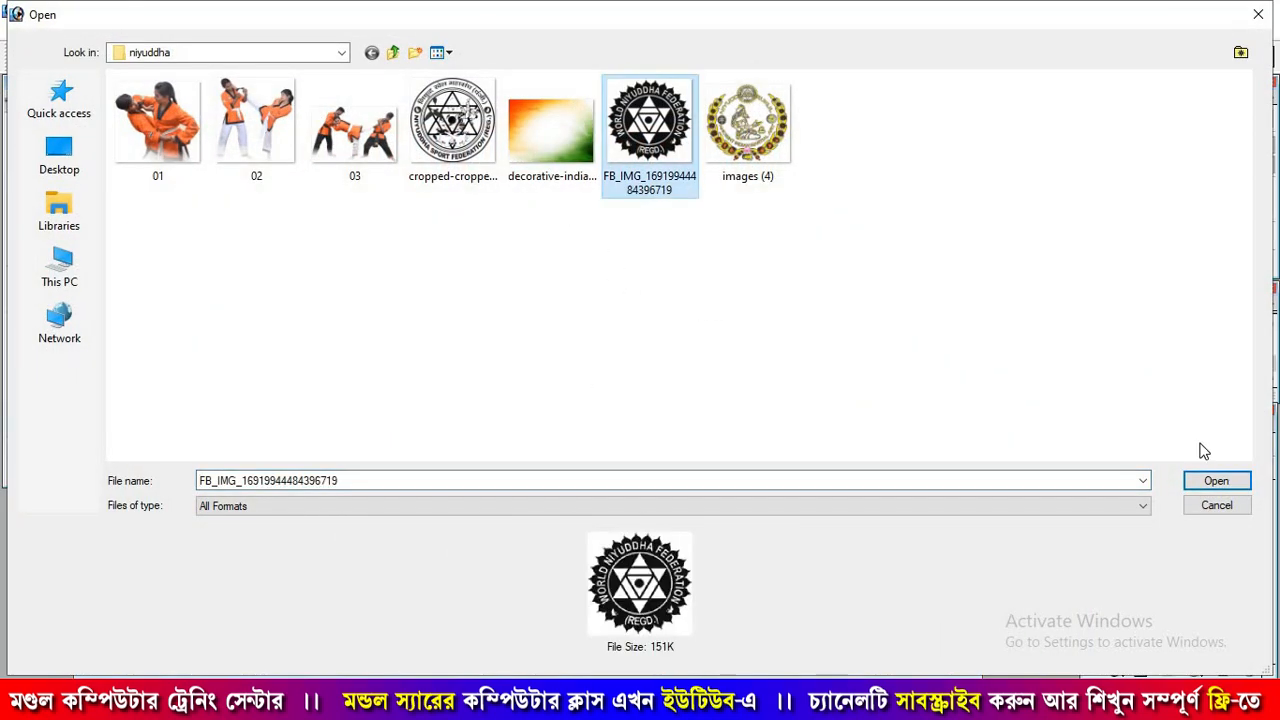
click(1236, 484)
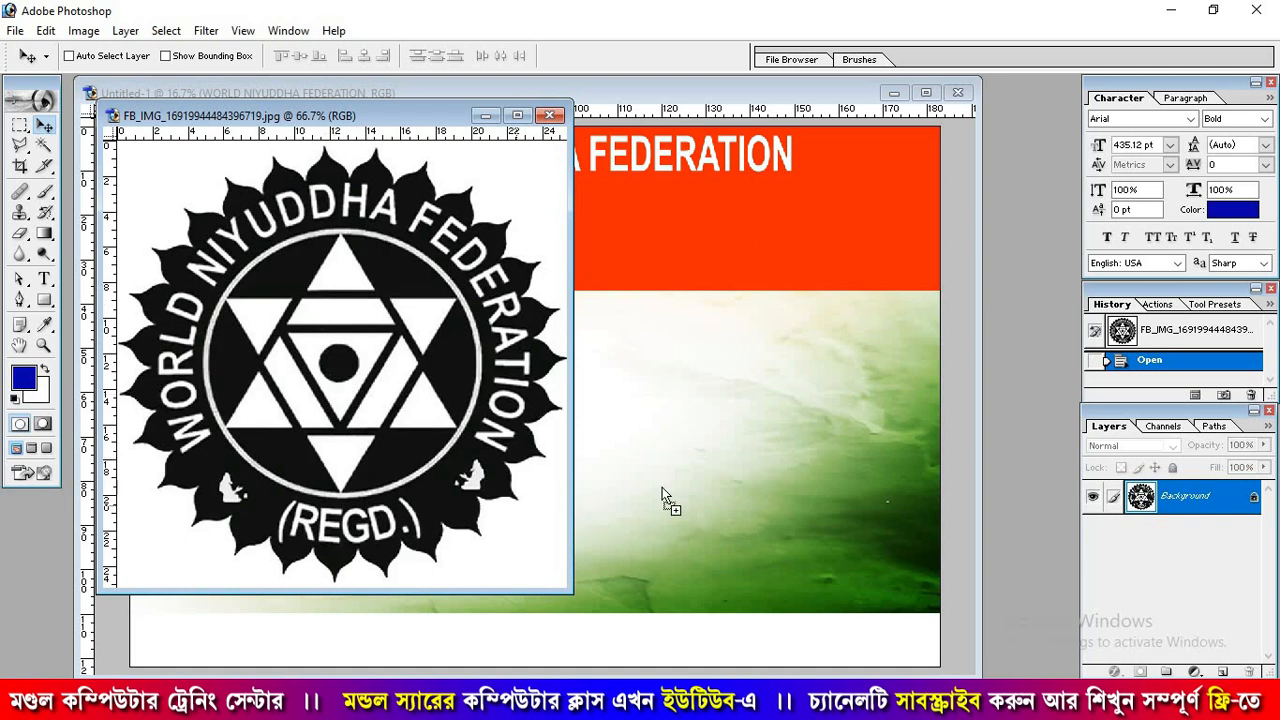
drag(662, 497, 219, 243)
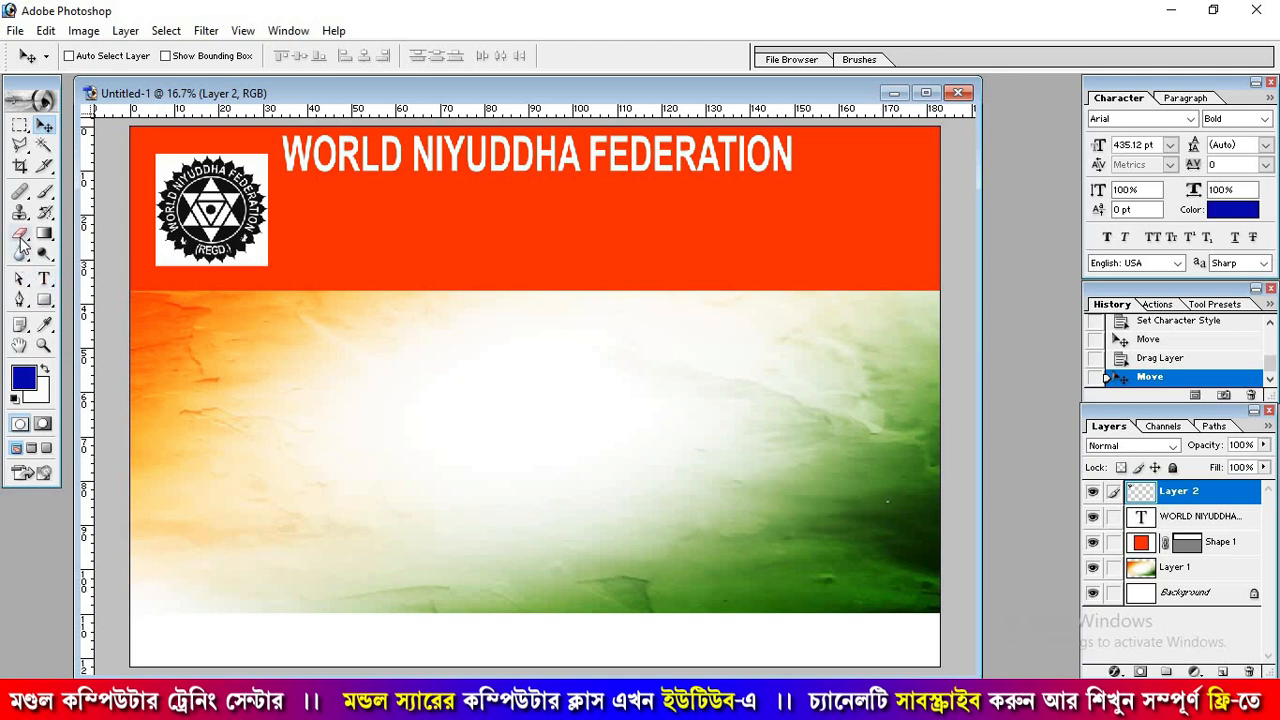
Step: Remove the white background around the black logo with the Magic Eraser and move the logo closer to the banner's upper-left corner
drag(19, 233, 97, 270)
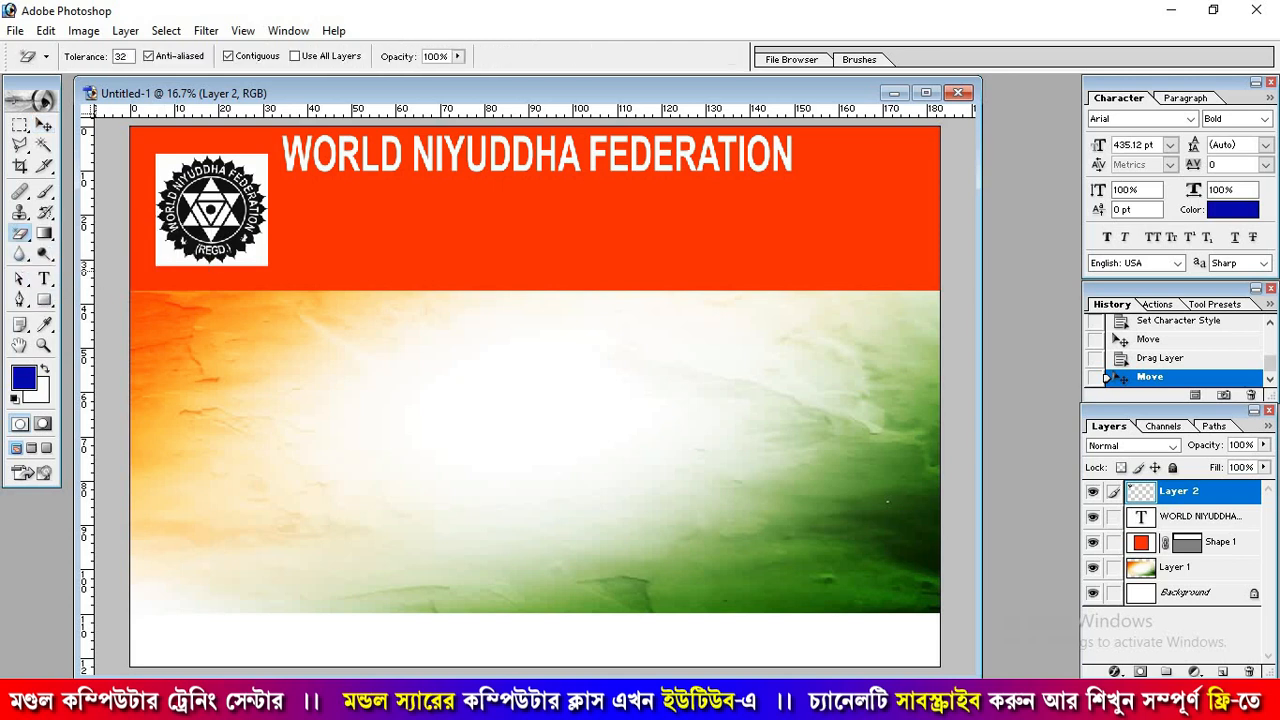
click(163, 170)
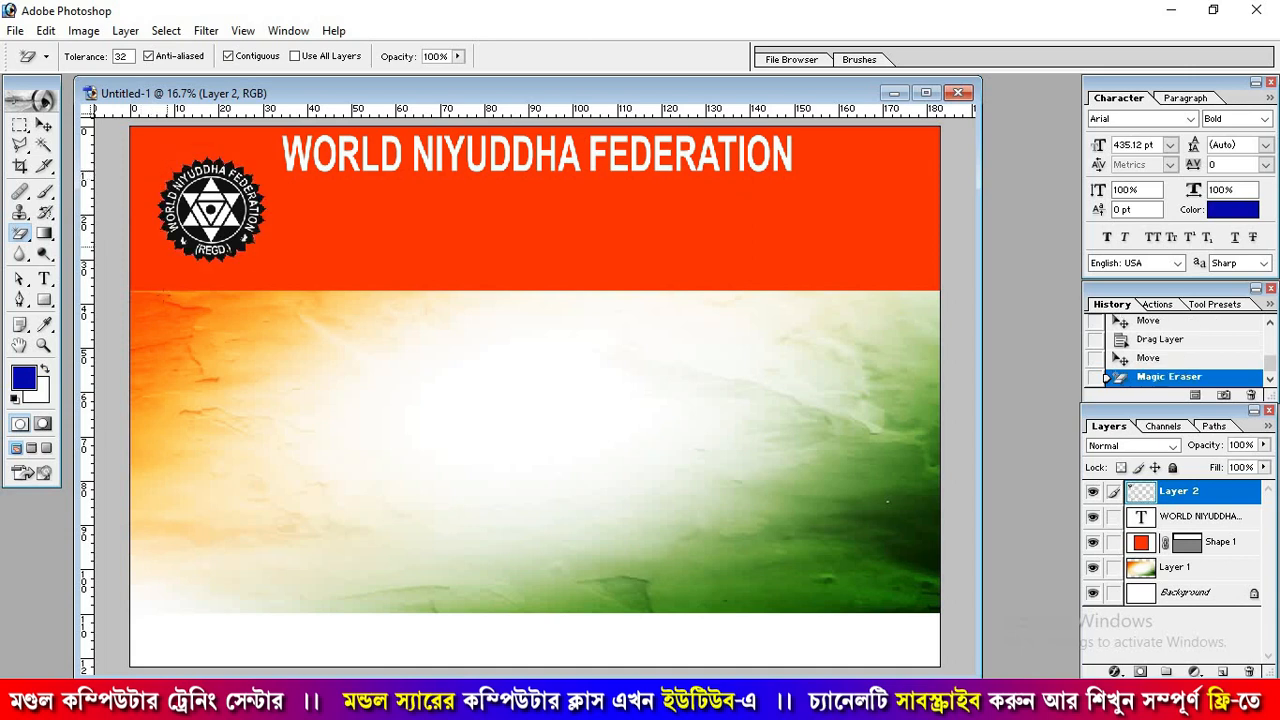
click(44, 124)
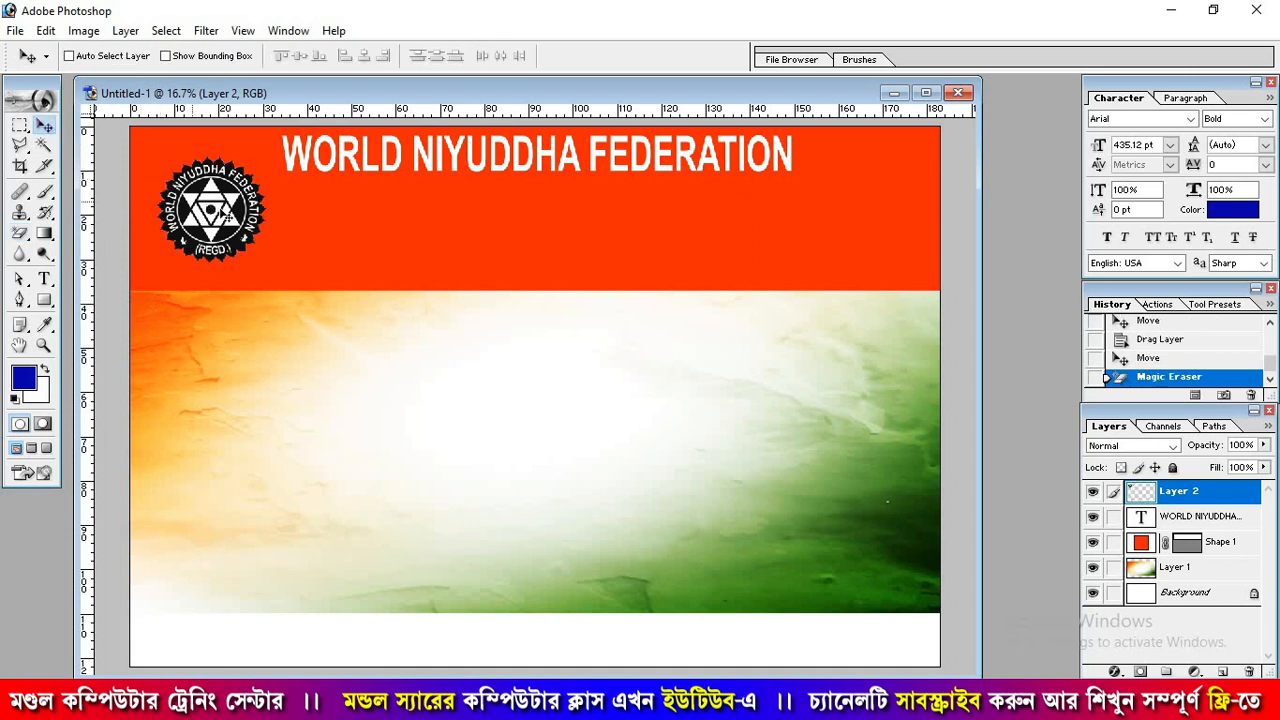
mouse_move(210, 203)
mouse_down()
mouse_move(183, 175)
mouse_move(213, 190)
mouse_up()
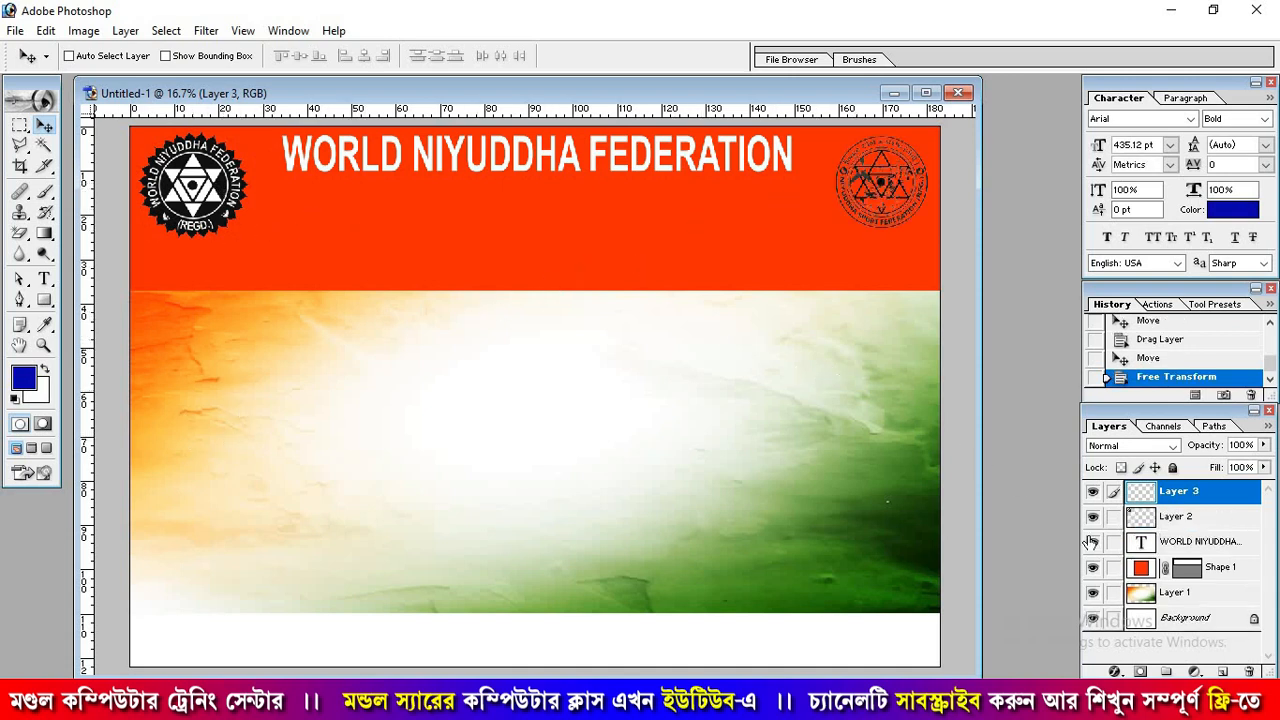
Step: Place a vertical guide at the banner's horizontal centre, using the centre of the red-orange band's Free Transform box as reference
click(1140, 572)
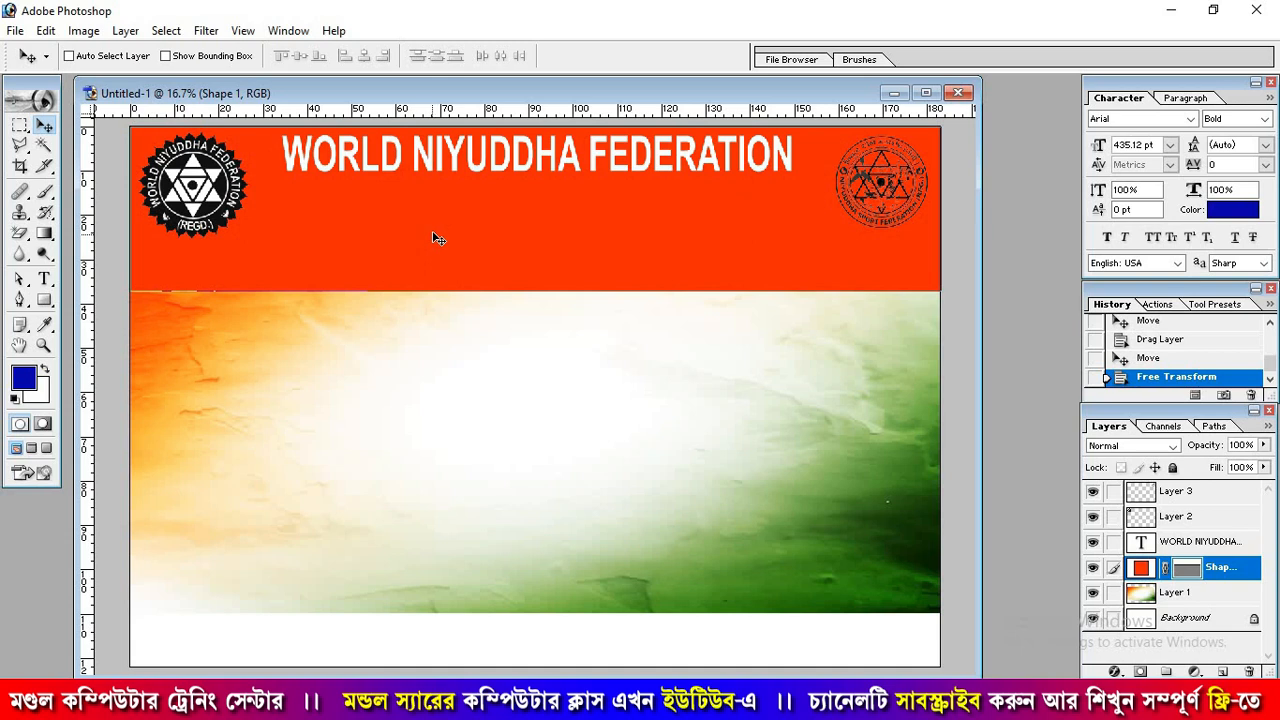
key(ctrl+t)
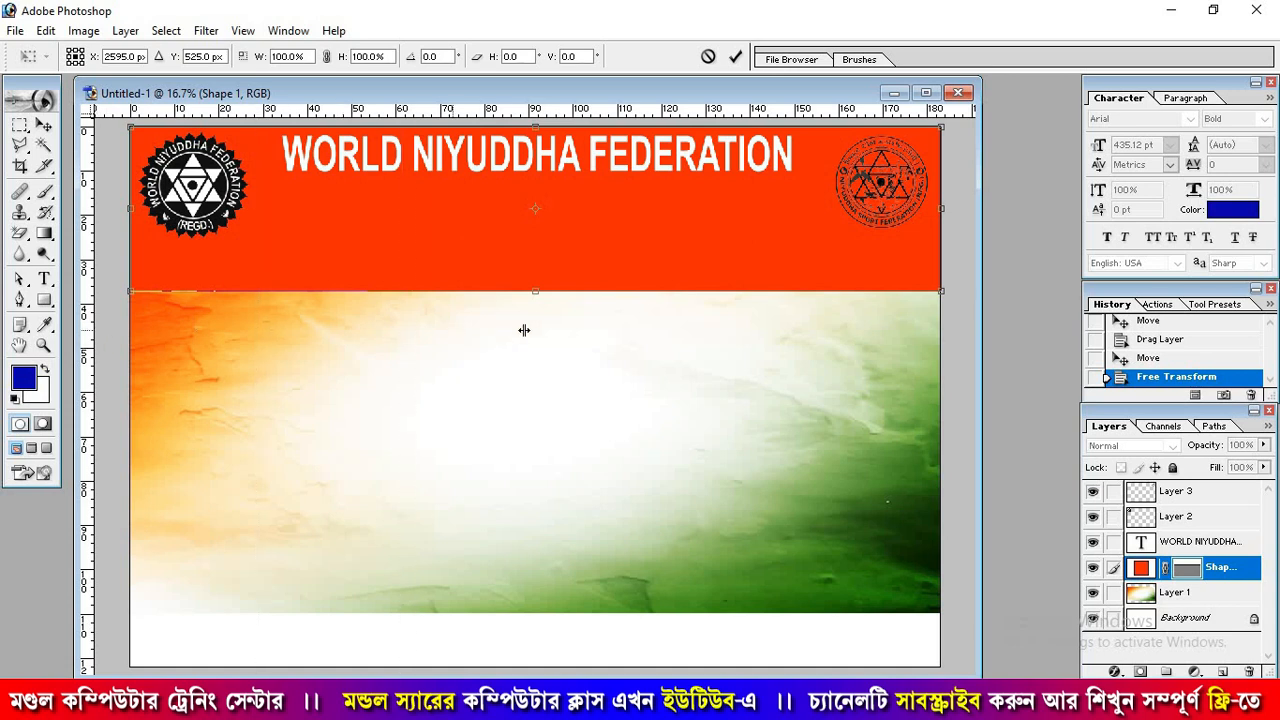
drag(524, 330, 535, 327)
key(Return)
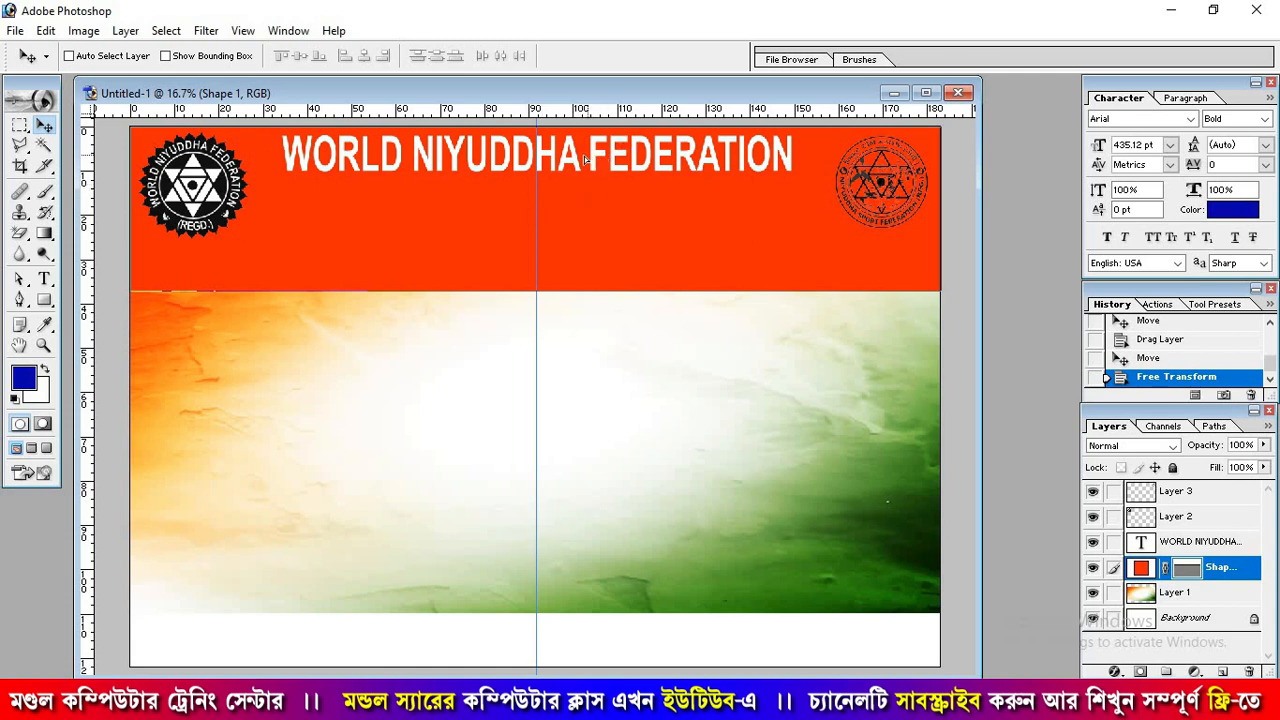
drag(586, 159, 579, 163)
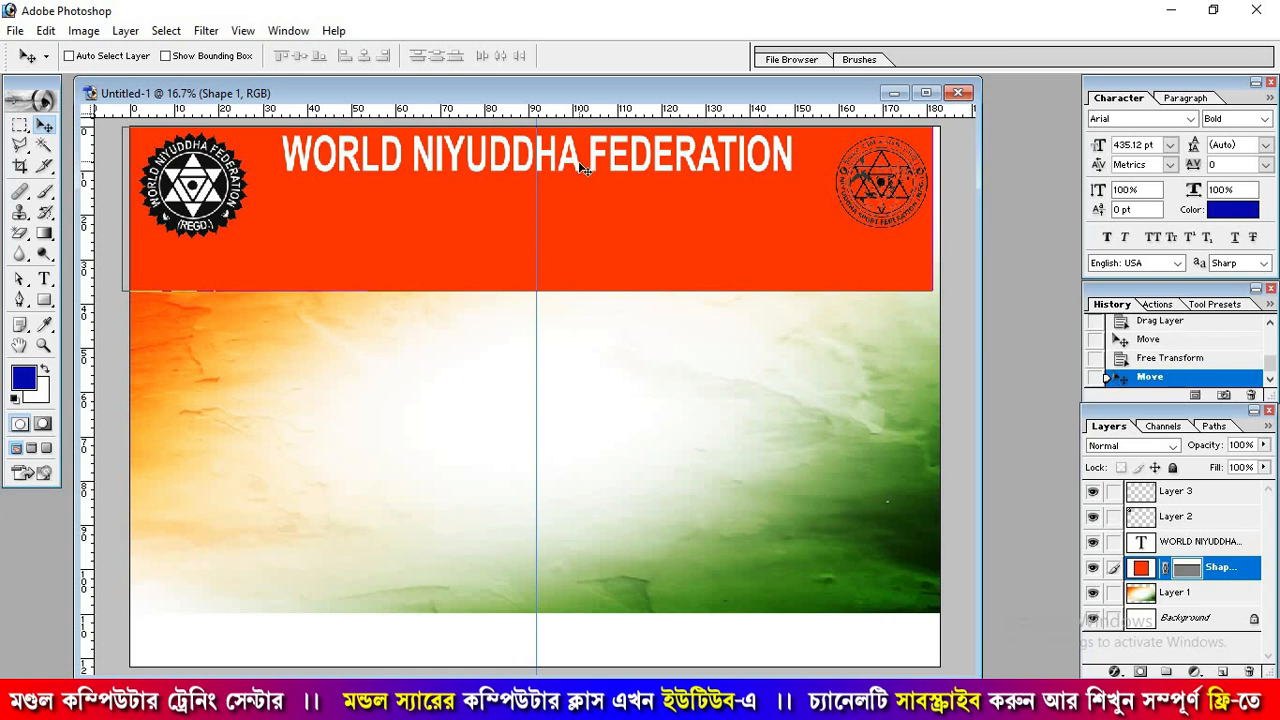
key(ctrl+z)
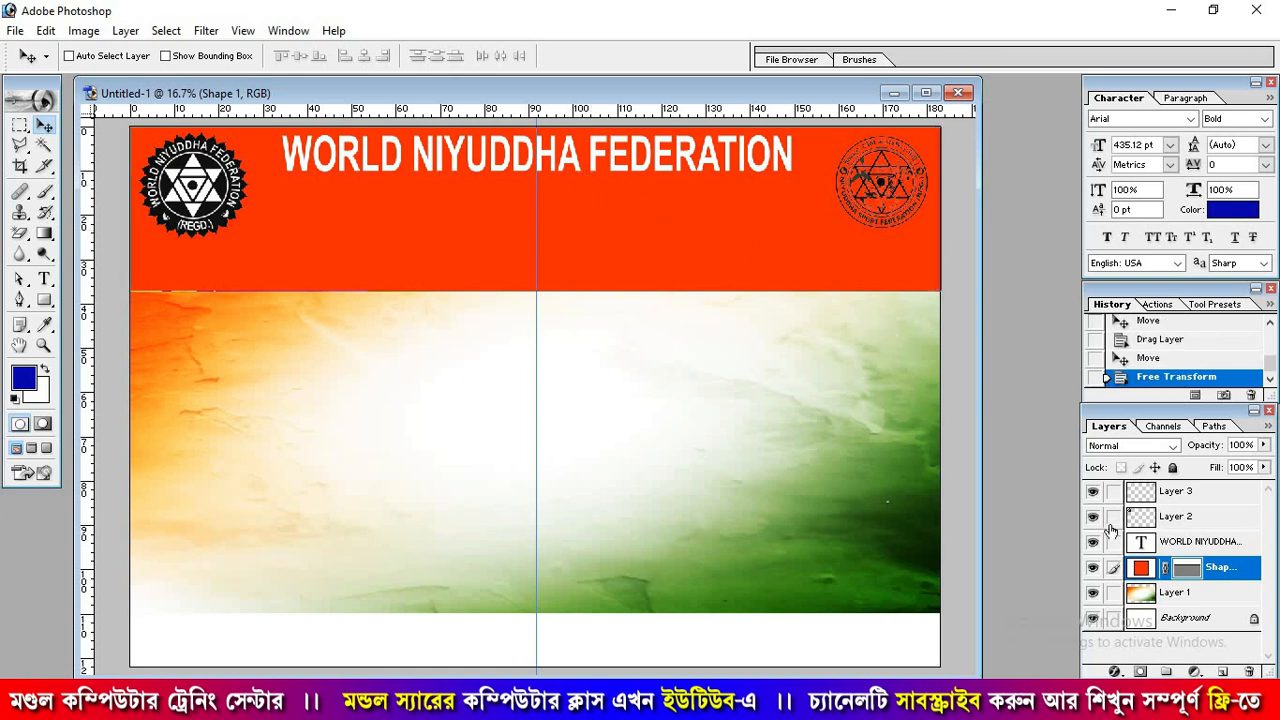
Step: Recolour the heading "WORLD NIYUDDHA FEDERATION" dark blue, 000793
click(1165, 543)
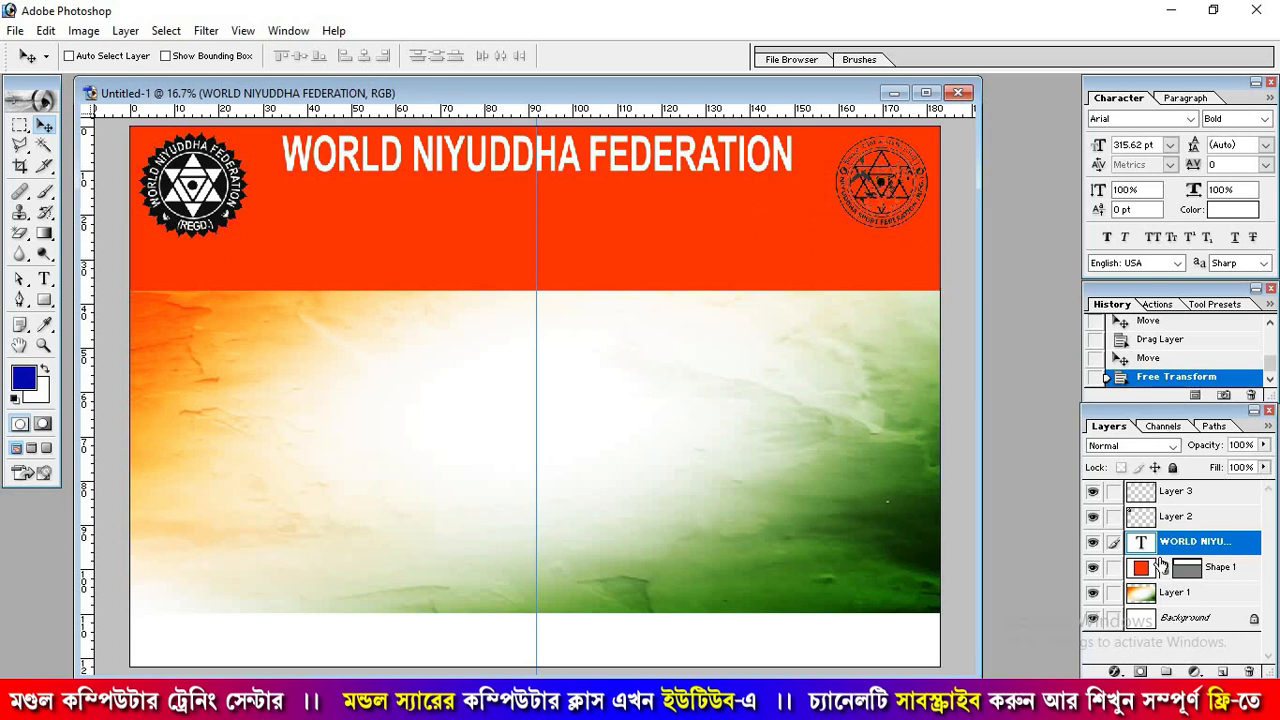
click(1233, 209)
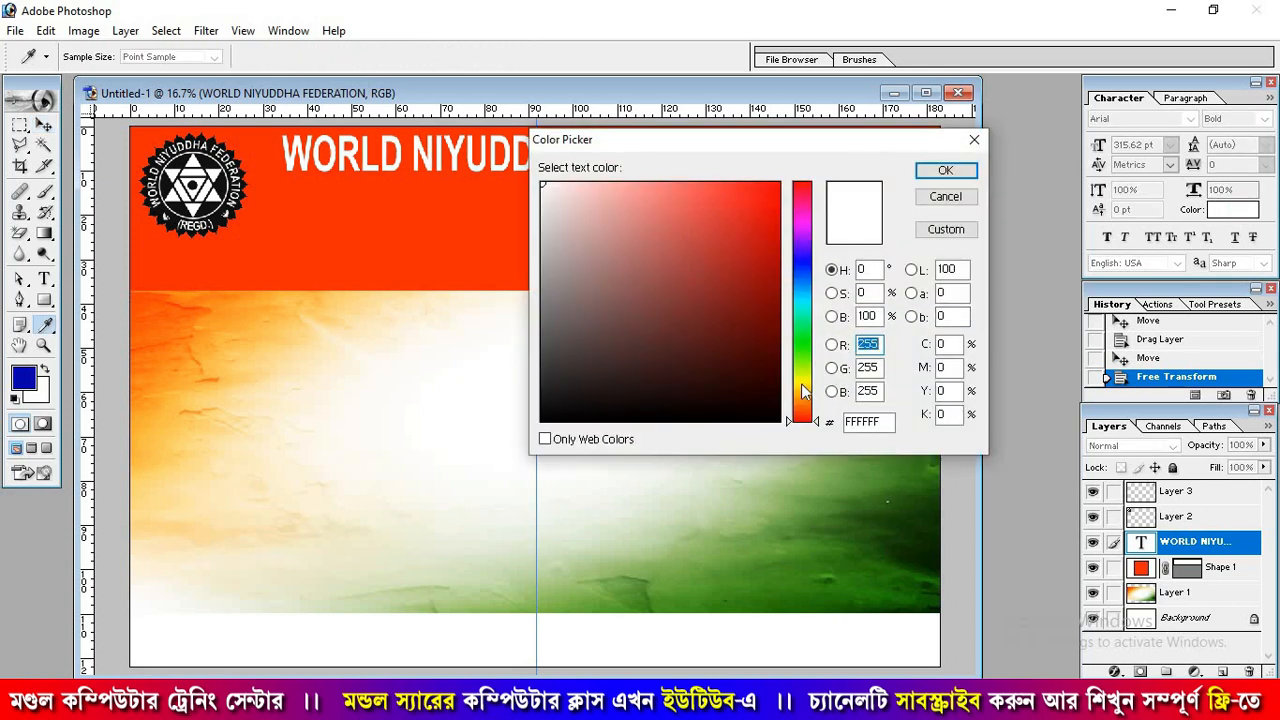
click(801, 377)
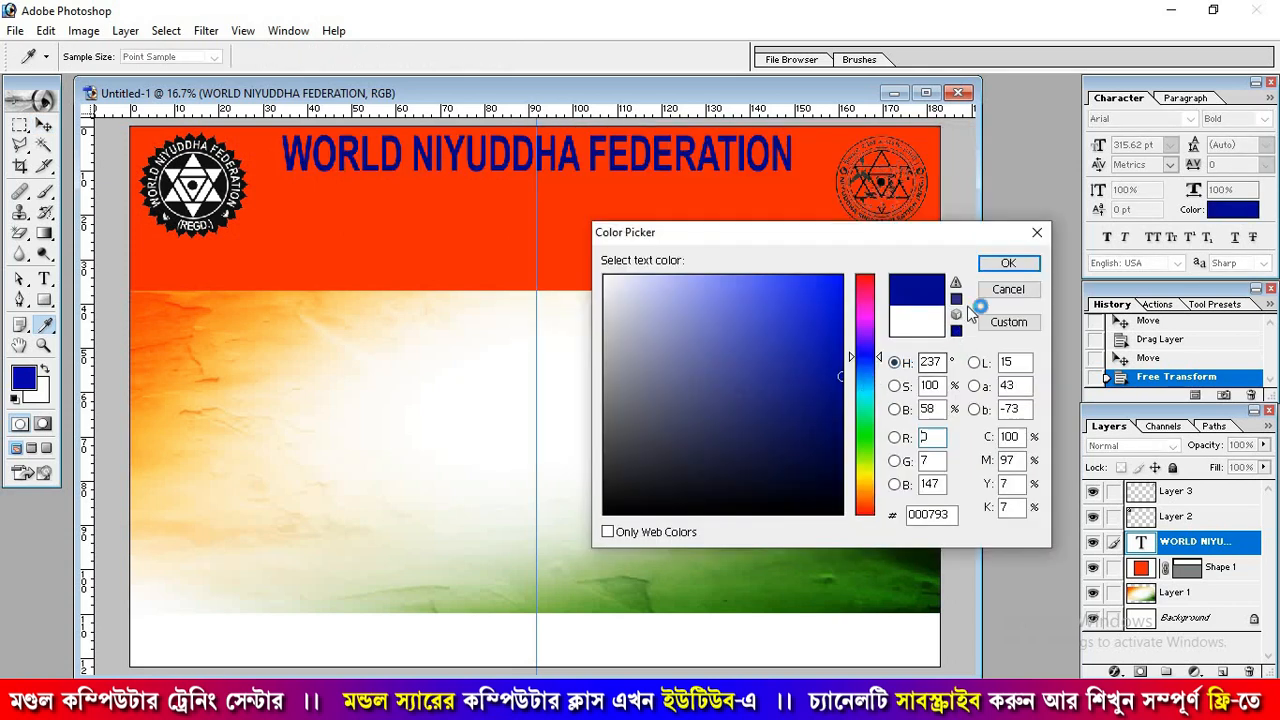
click(1008, 263)
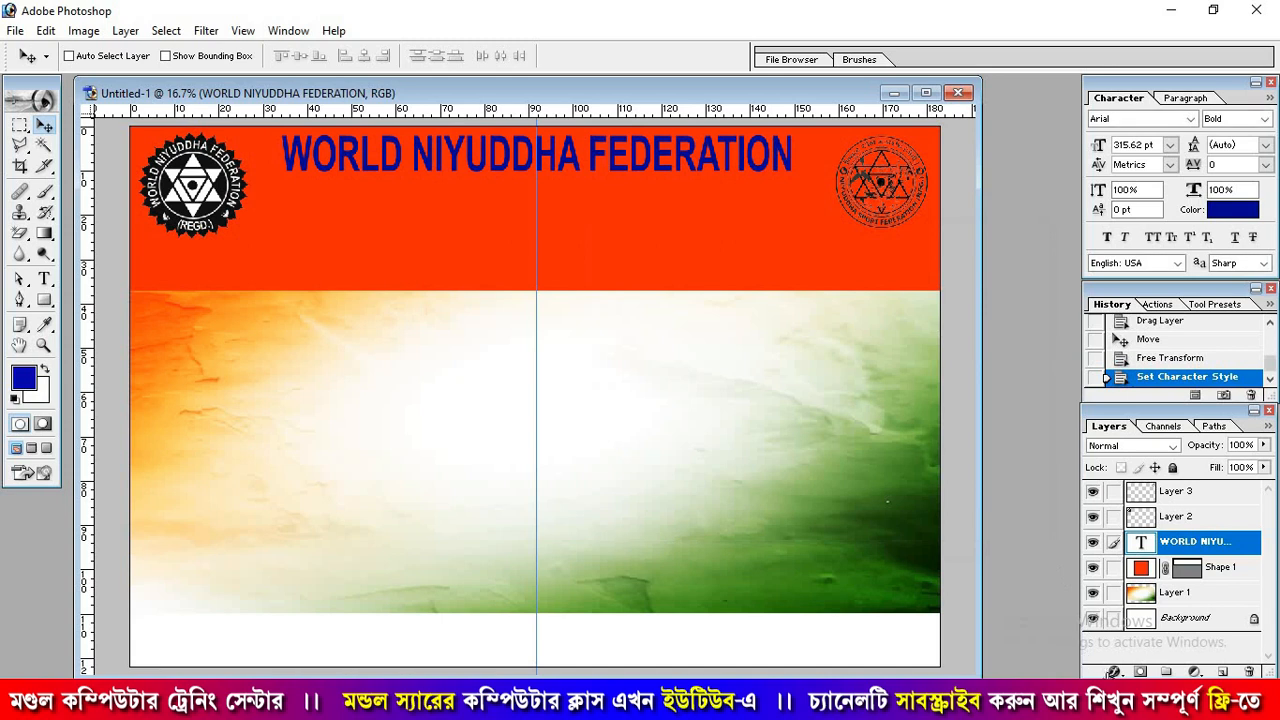
Step: Give the heading a slightly thickened white outside stroke and a drop shadow
click(1114, 672)
click(1135, 658)
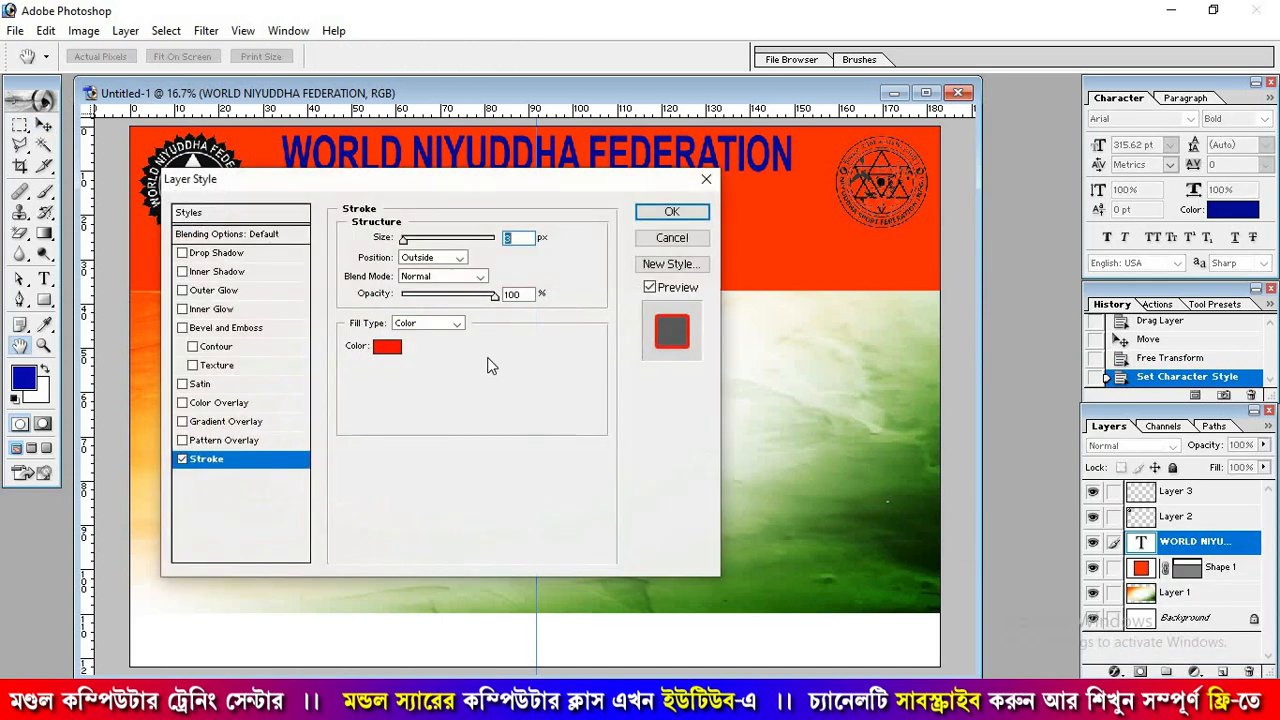
click(393, 348)
drag(609, 323, 610, 264)
click(1008, 263)
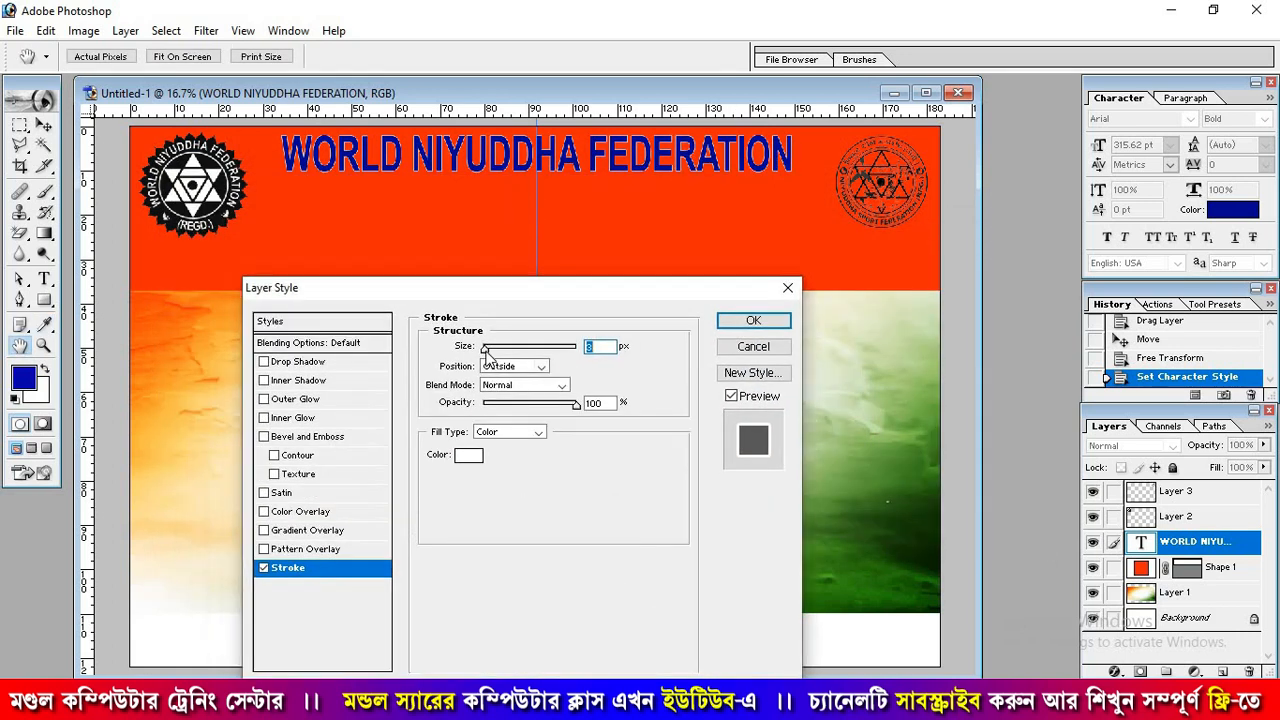
drag(485, 349, 488, 350)
key(Return)
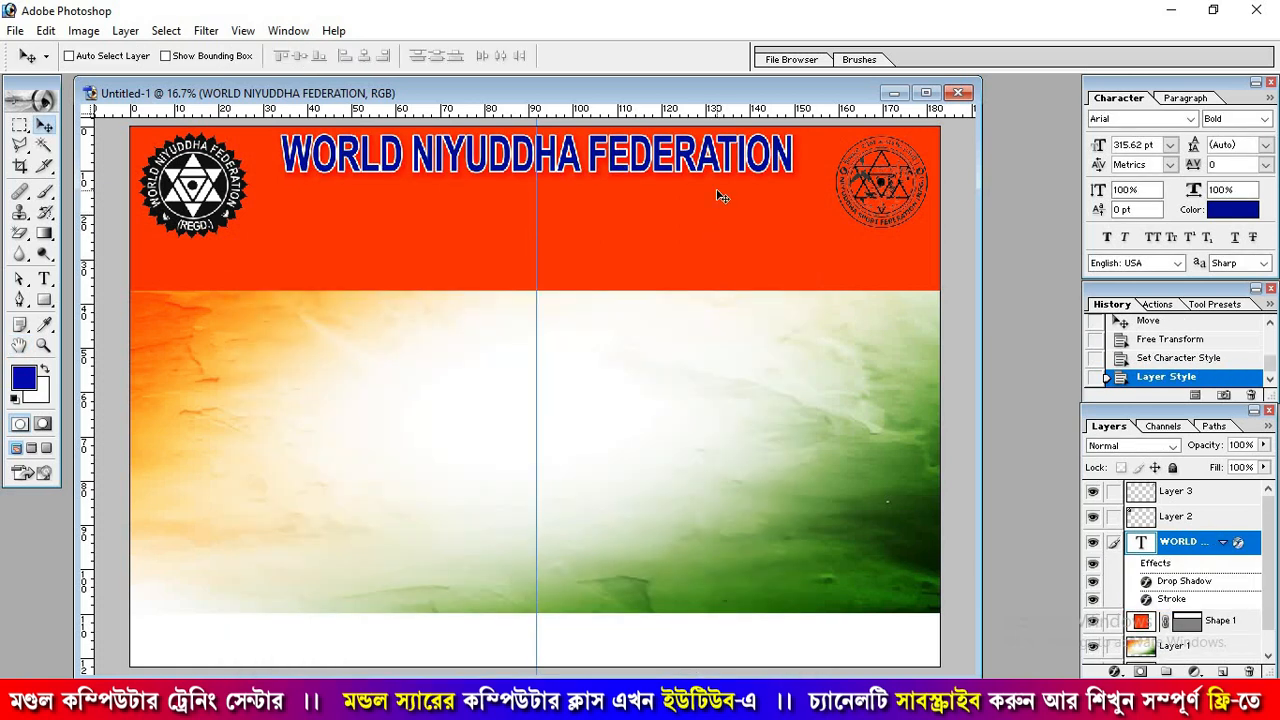
Step: Widen the heading to 111% so it fills the space between the two logos, and remove the vertical centre guide
key(ctrl+t)
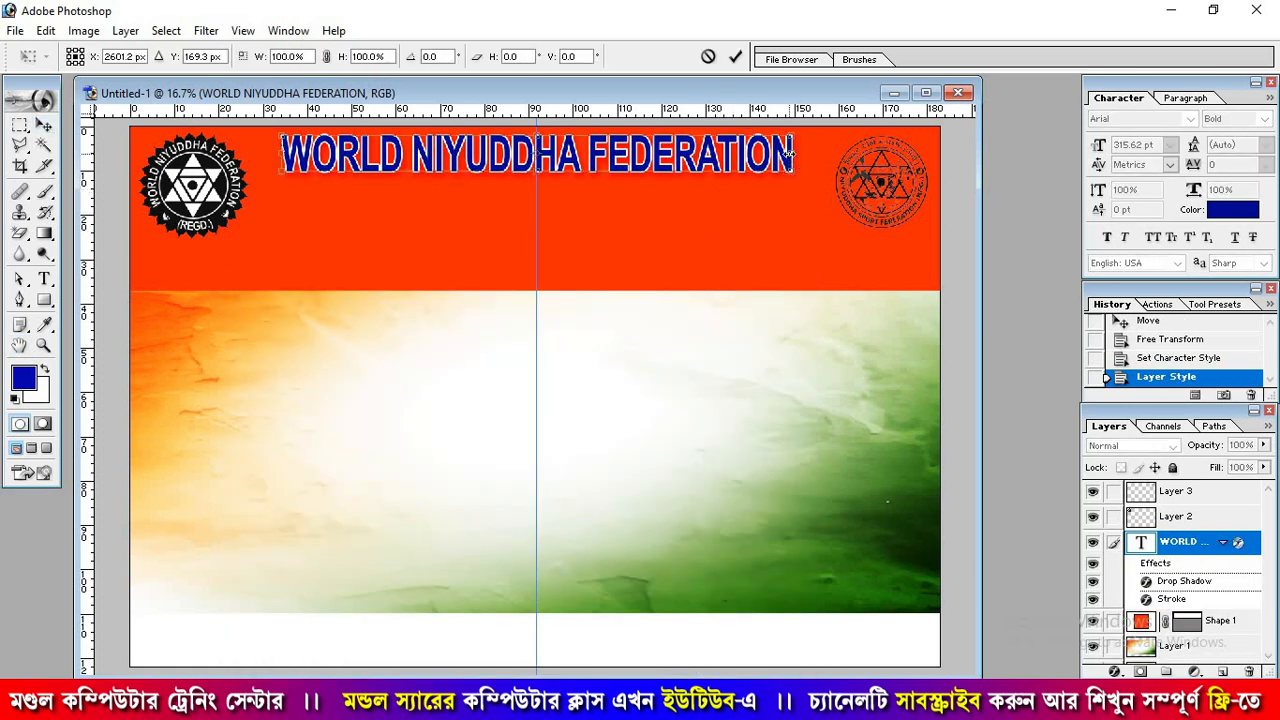
drag(790, 153, 817, 153)
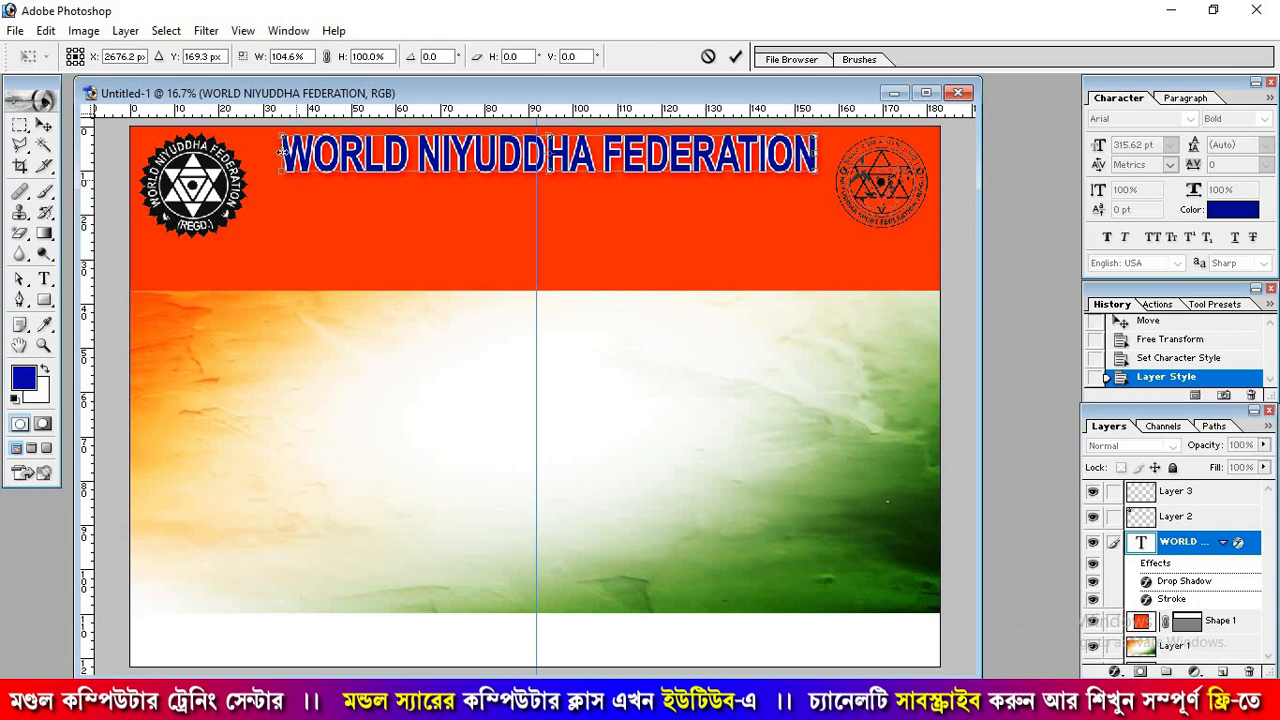
drag(280, 153, 255, 153)
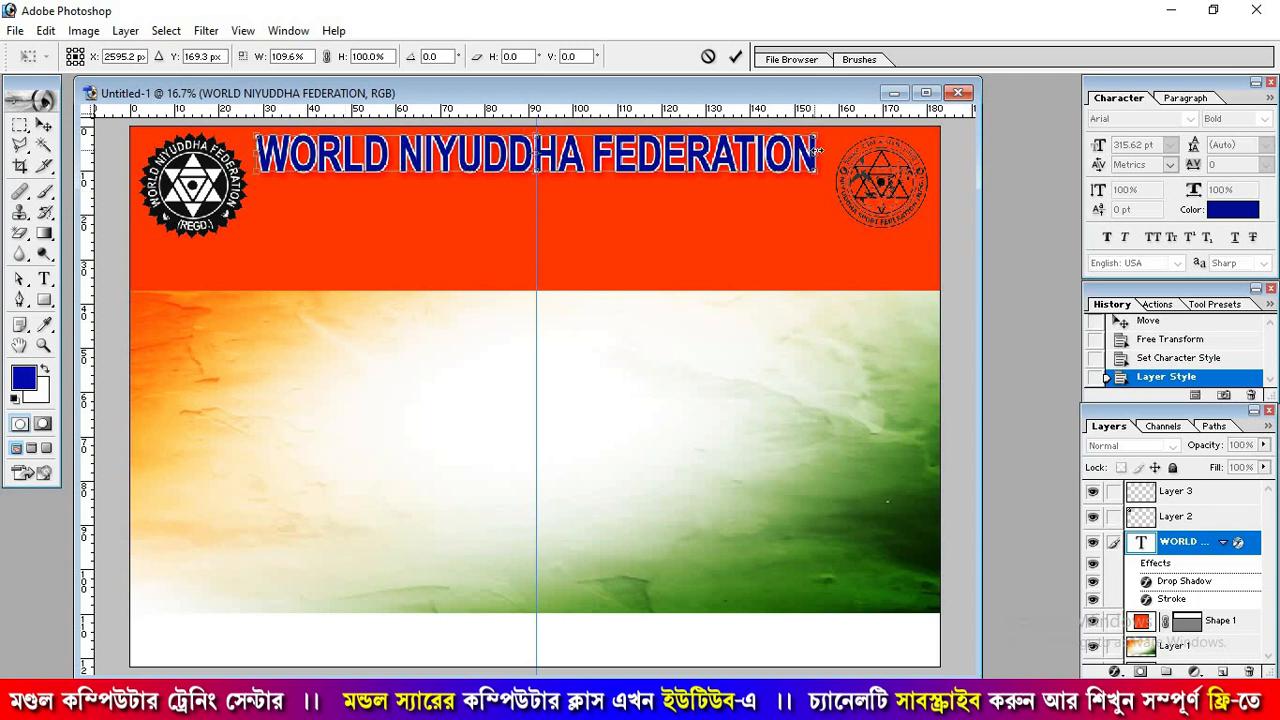
drag(816, 151, 820, 152)
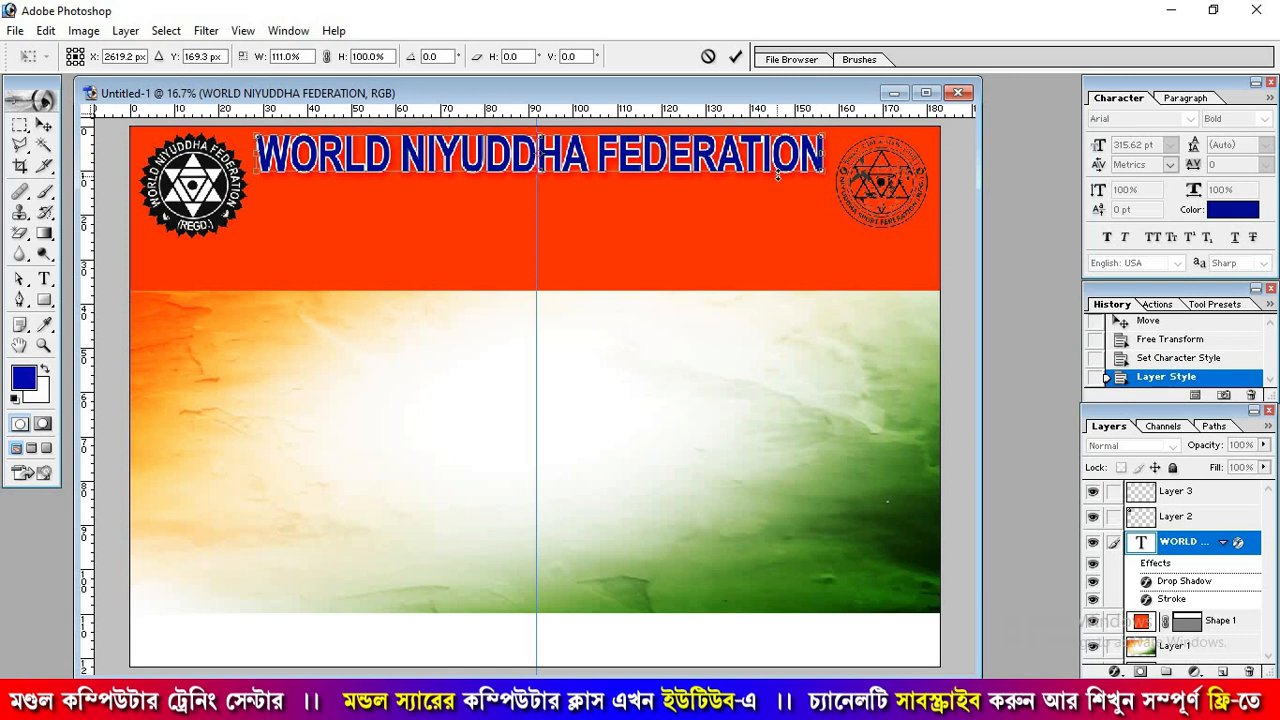
key(Return)
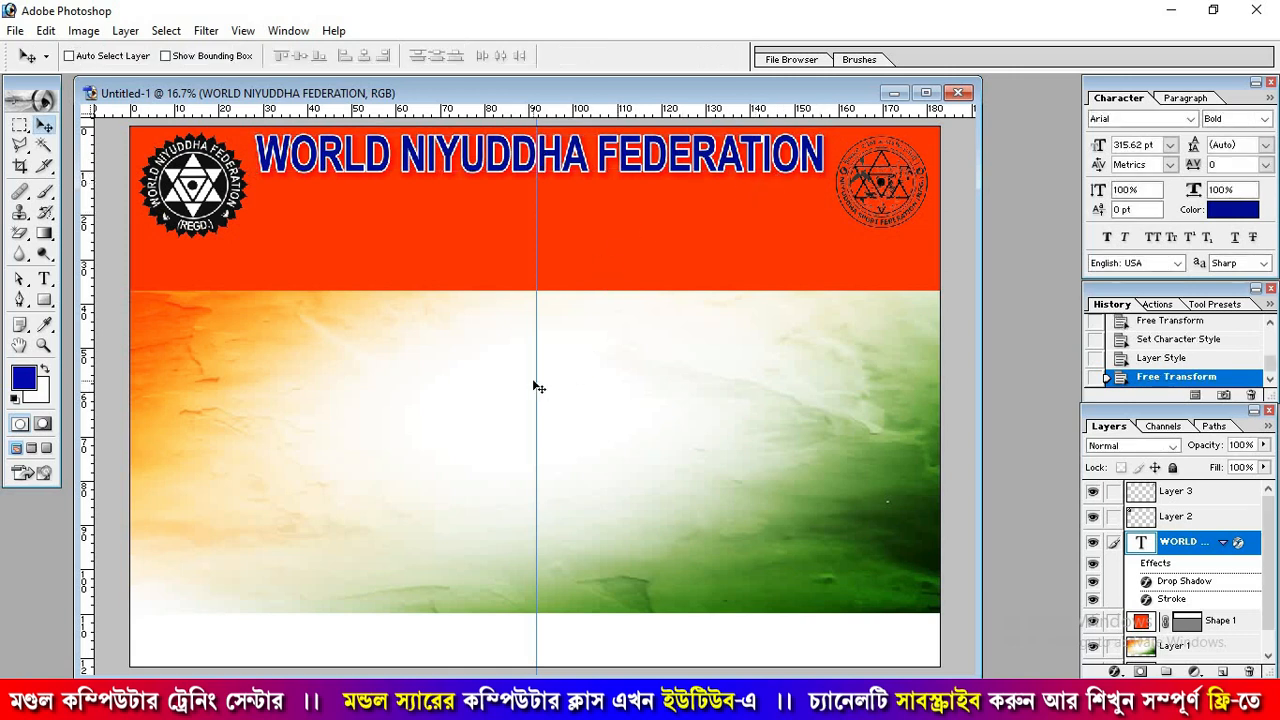
drag(492, 398, 6, 428)
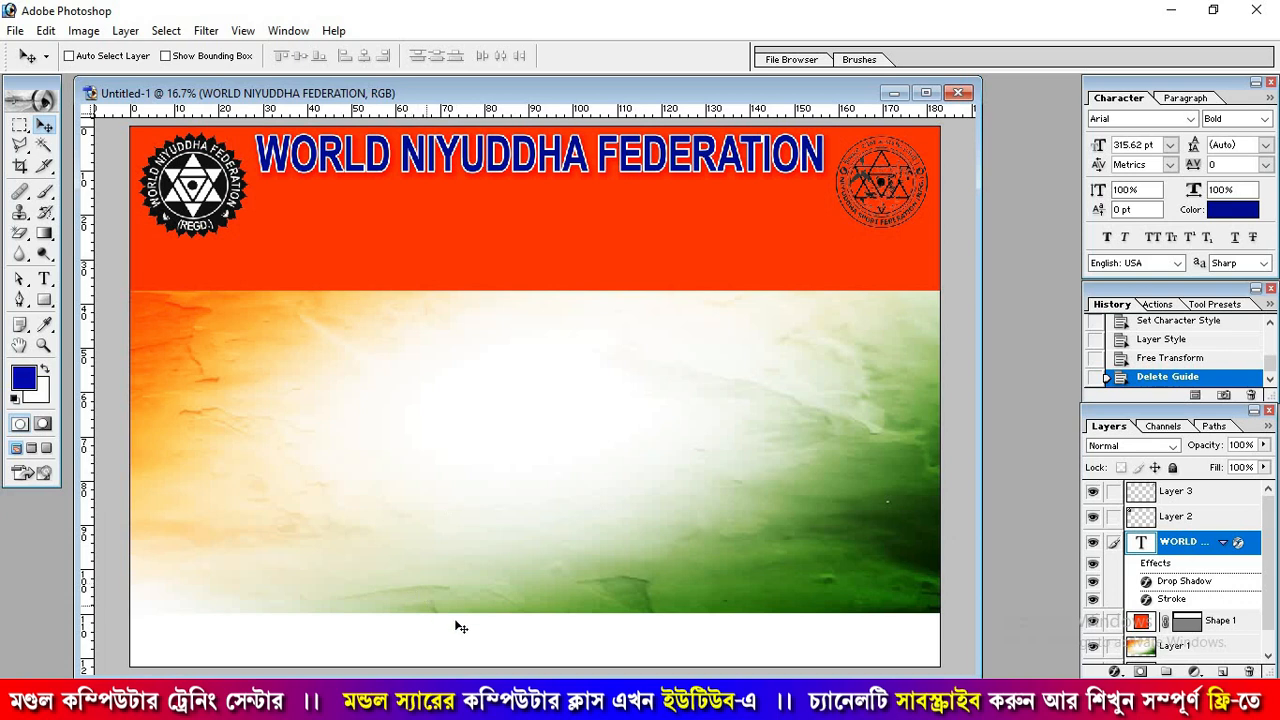
Step: Switch to the Word document and copy the "Niyuddha Association of West Bengal" line and the affiliation paragraph below it
key(alt+Tab)
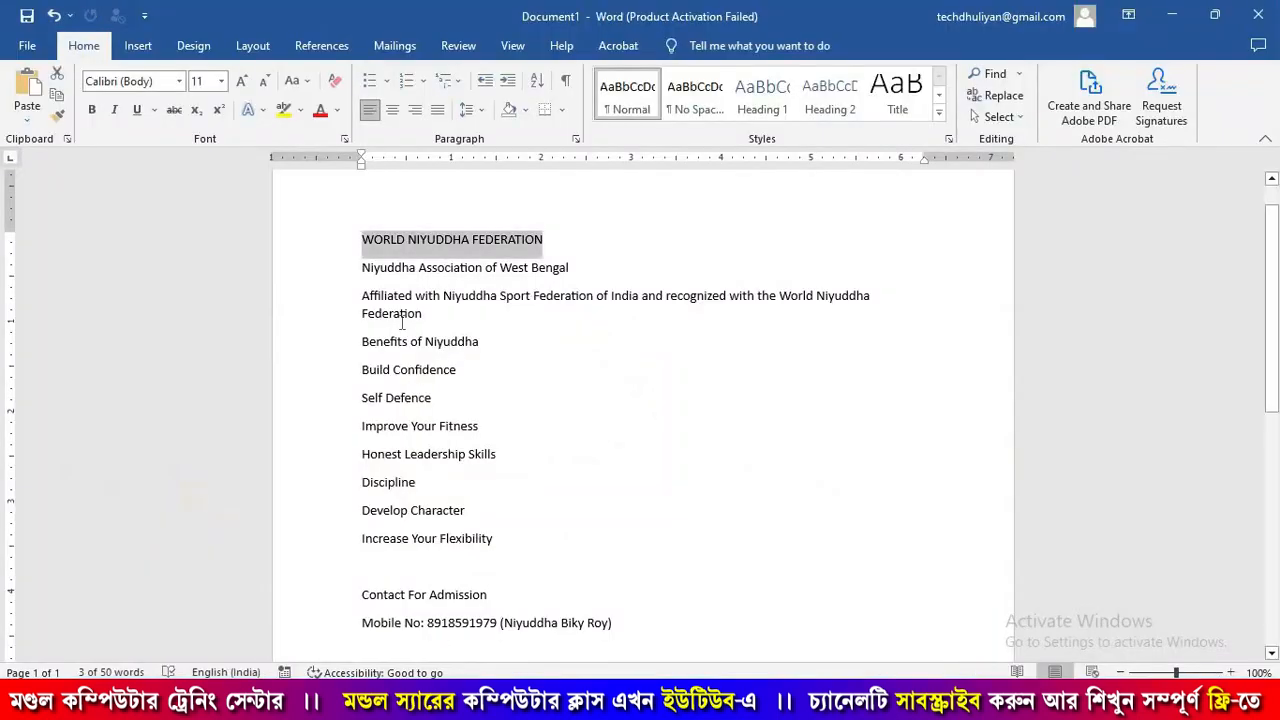
drag(361, 268, 423, 314)
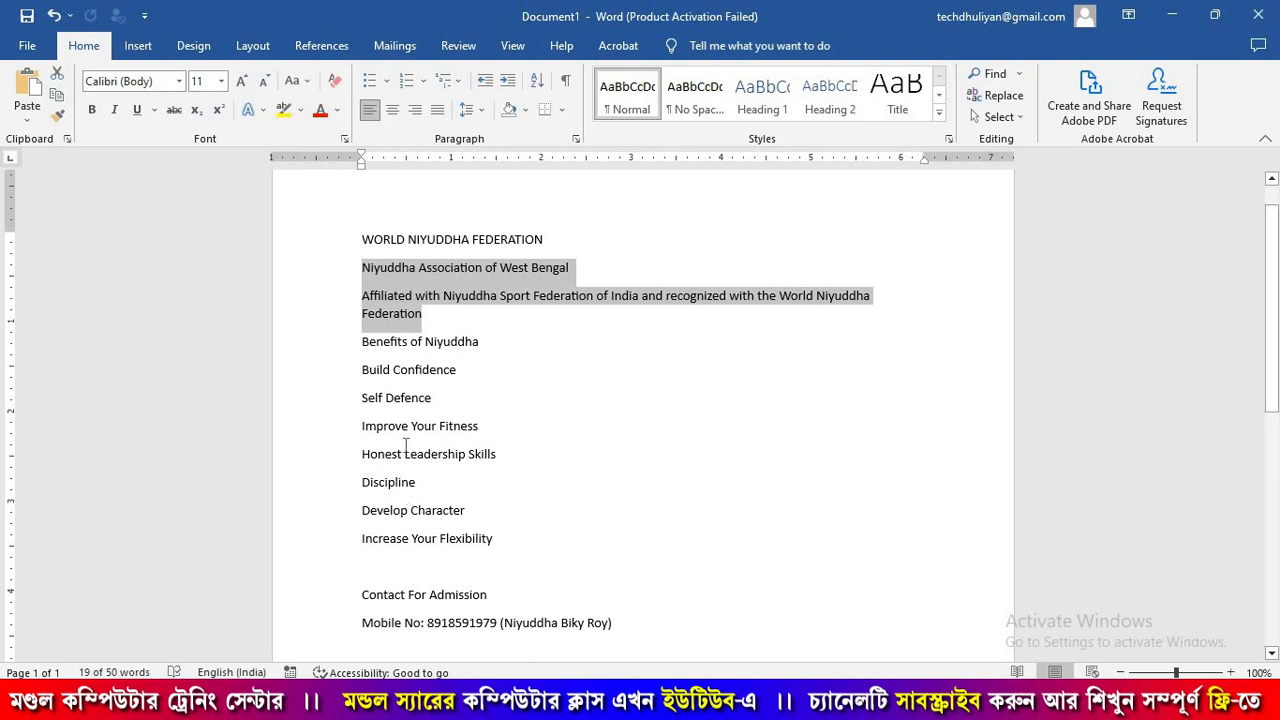
right_click(397, 323)
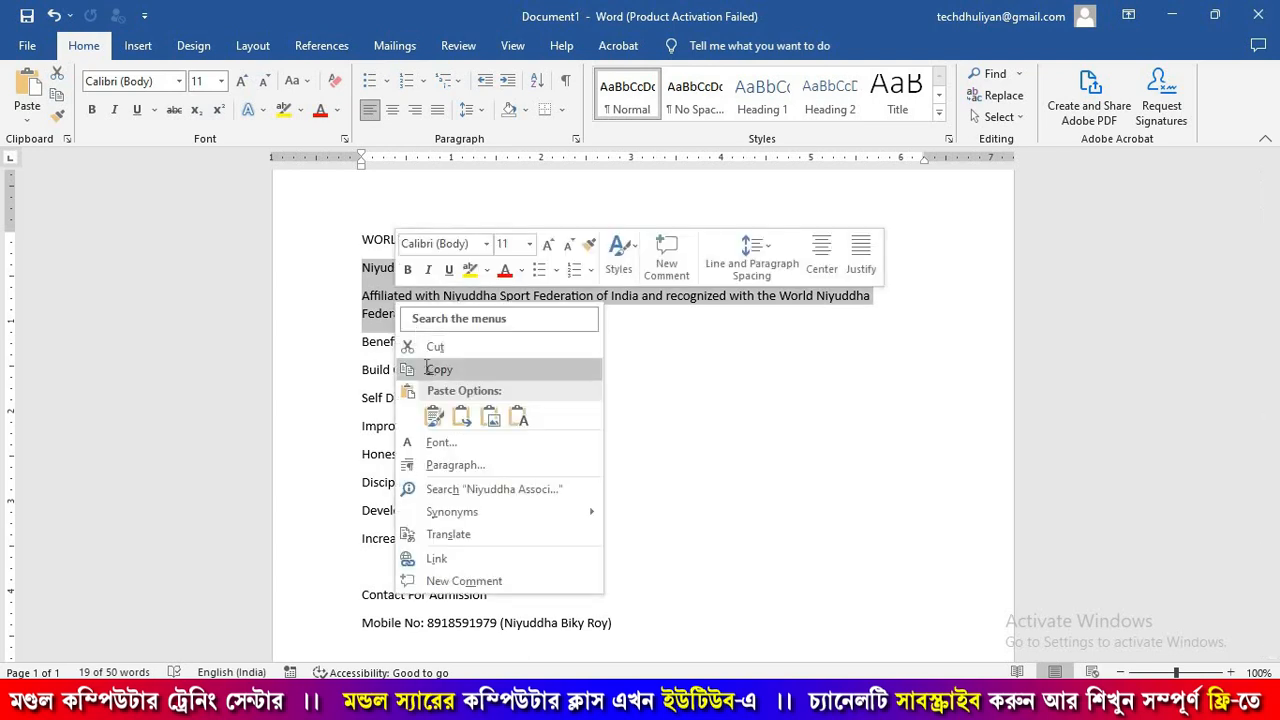
click(430, 368)
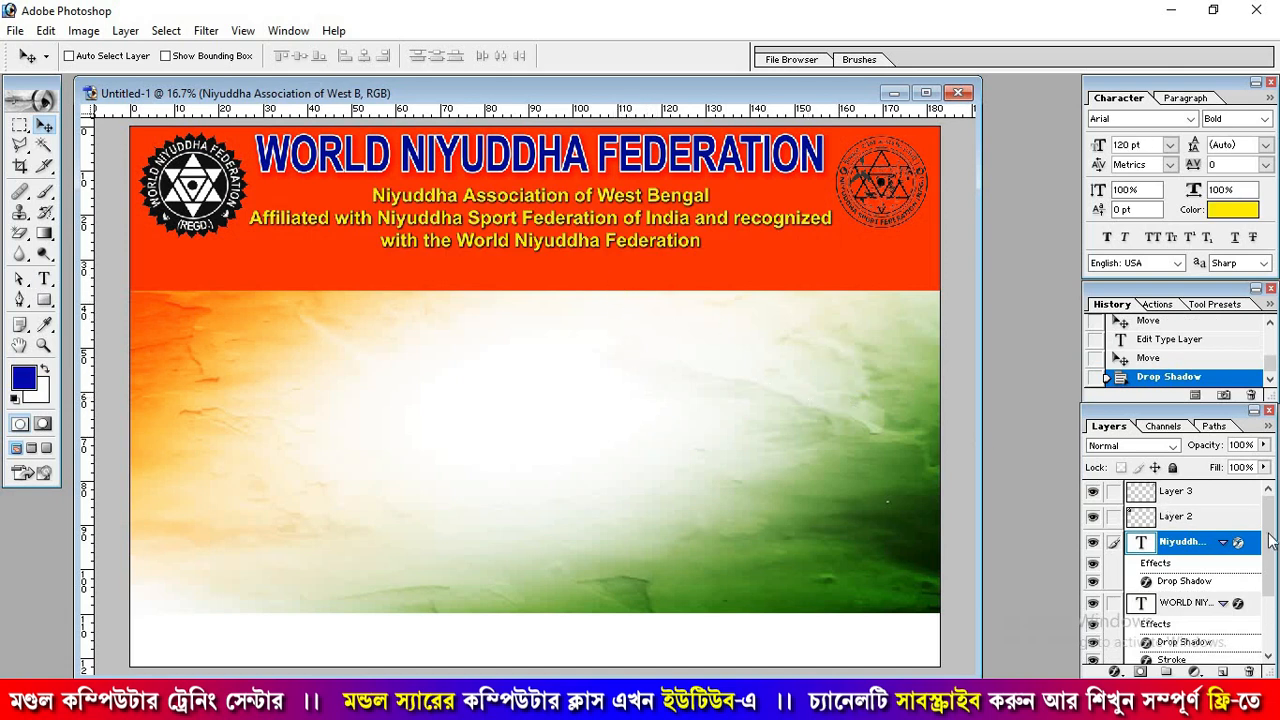
Step: Reduce the height of the orange header band to 84%, keeping its upper edge in place so it ends just below the affiliation text
scroll(1207, 612, down, 2)
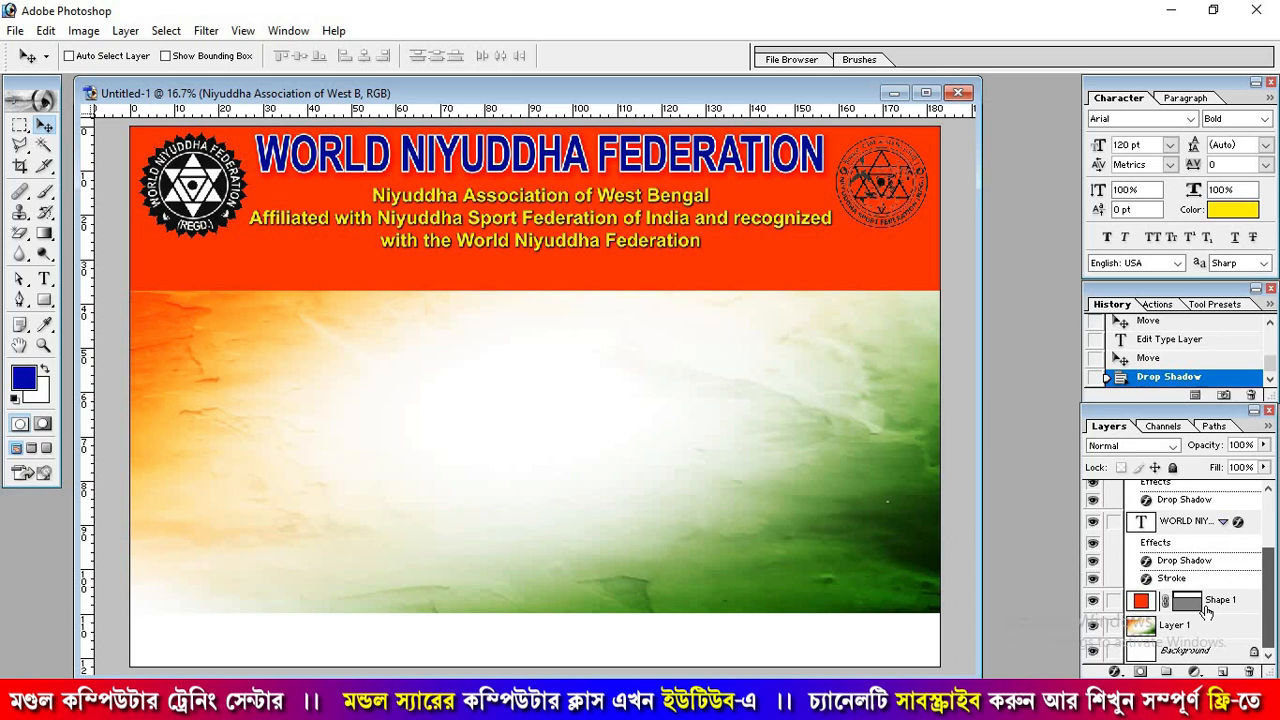
click(1141, 607)
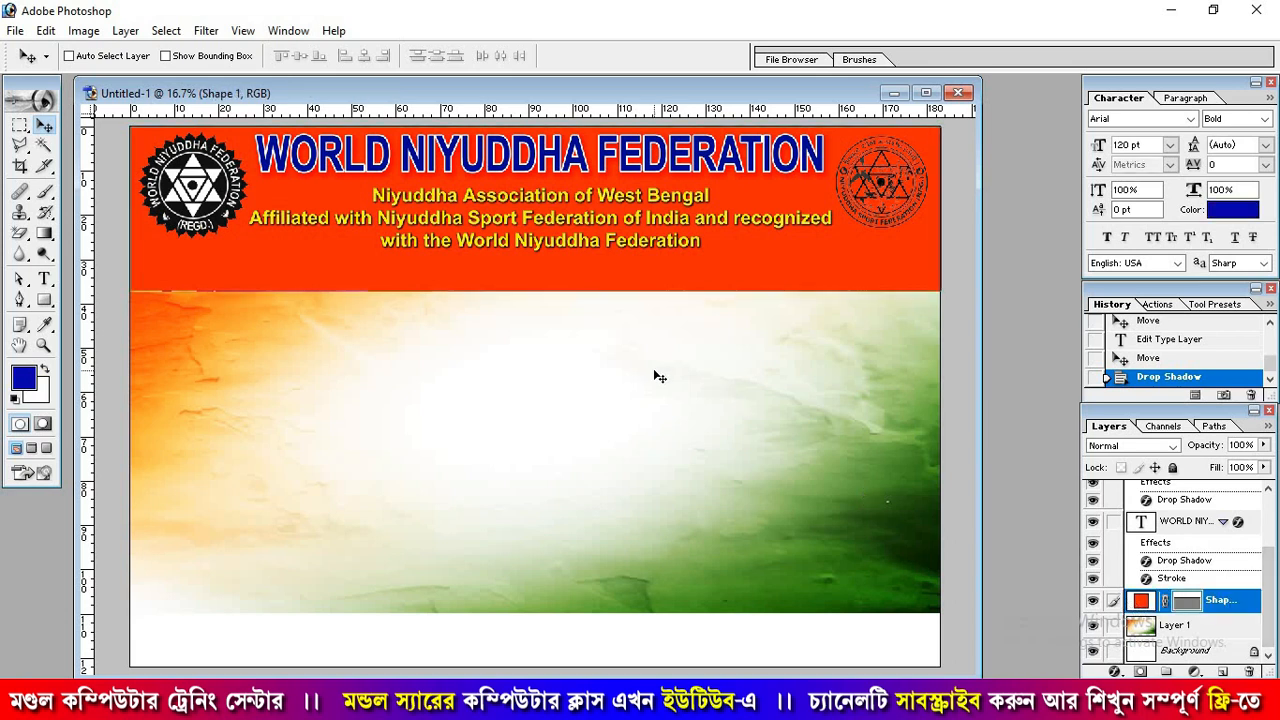
key(ctrl+t)
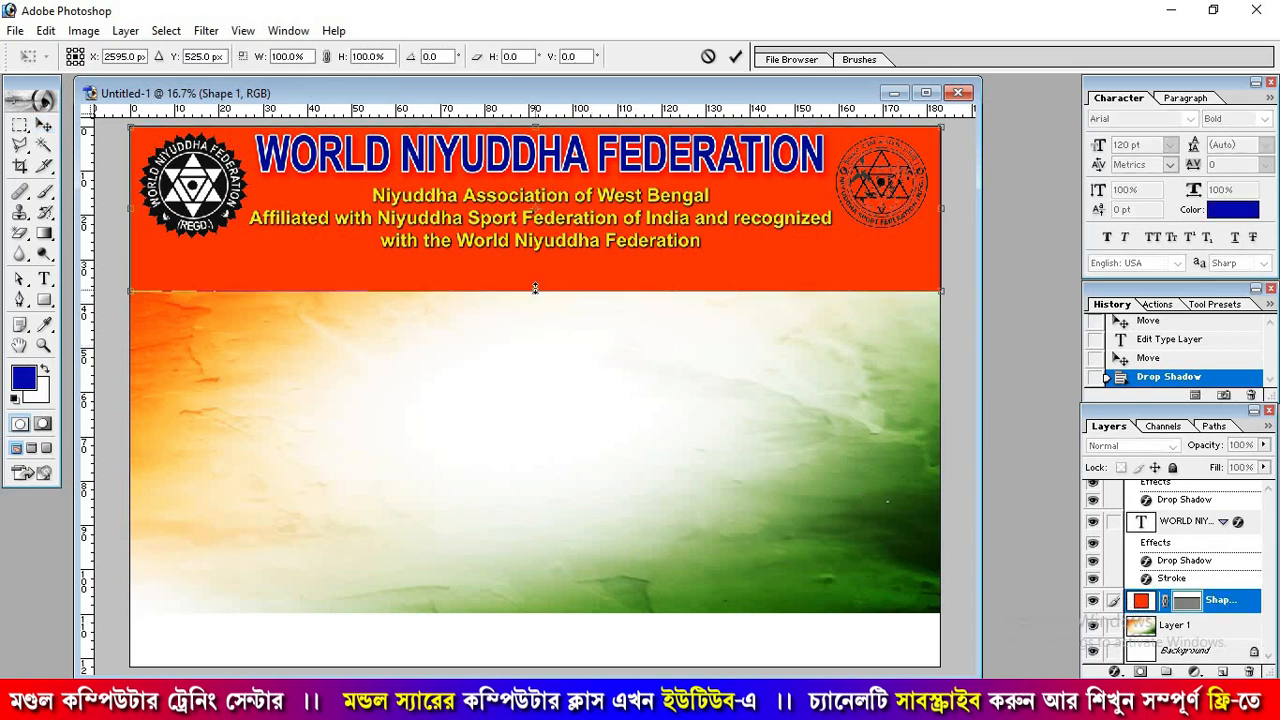
drag(535, 288, 535, 263)
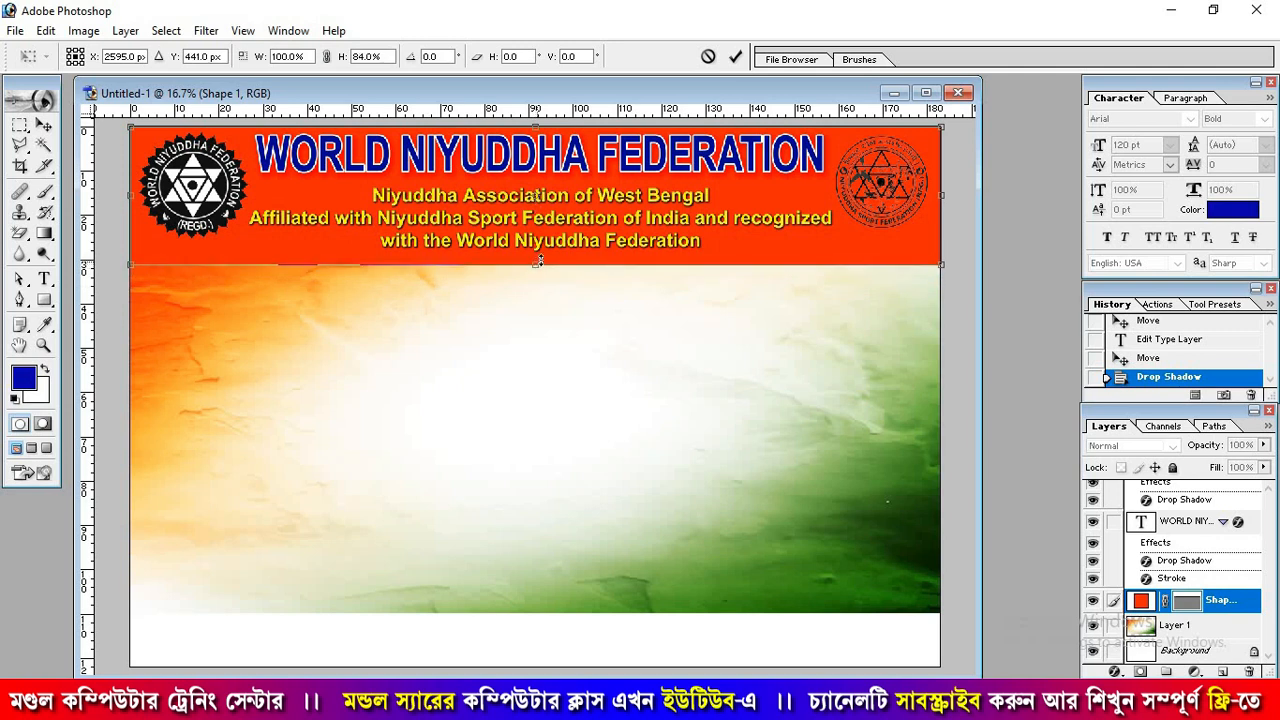
key(Return)
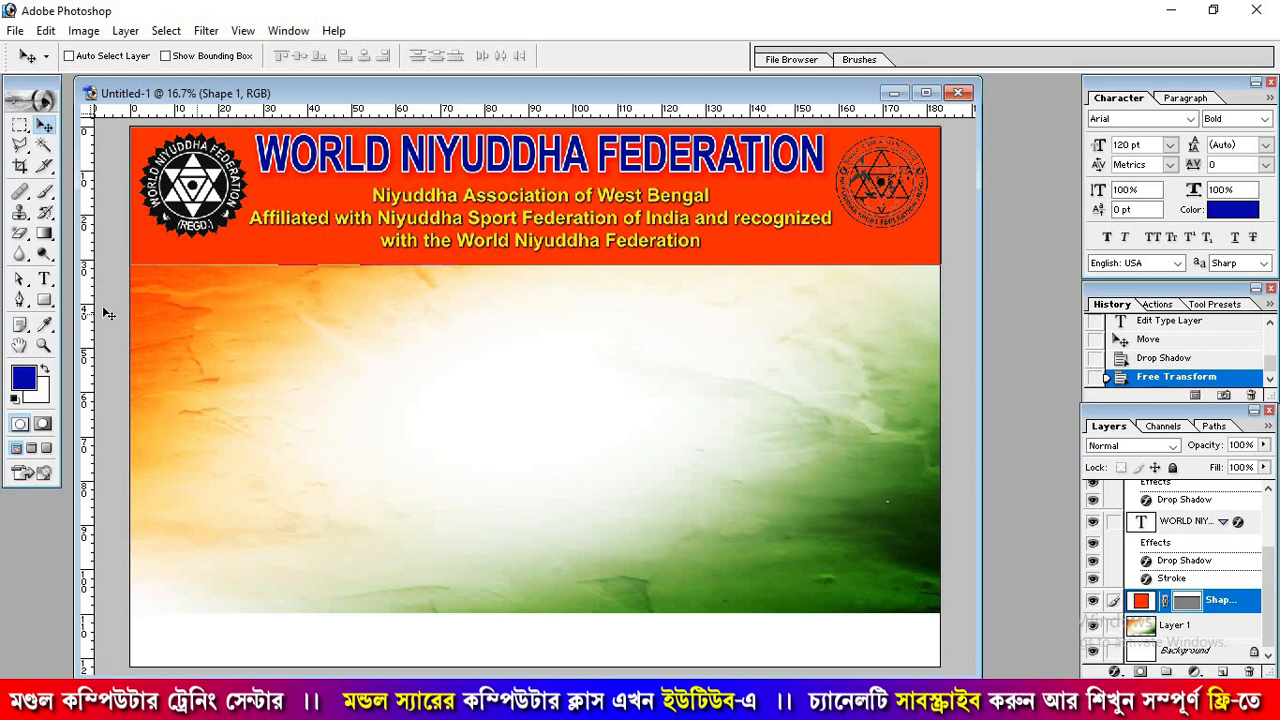
Step: Draw a 1 px horizontal line across the full banner width near the header band's lower edge and fill it white
click(44, 300)
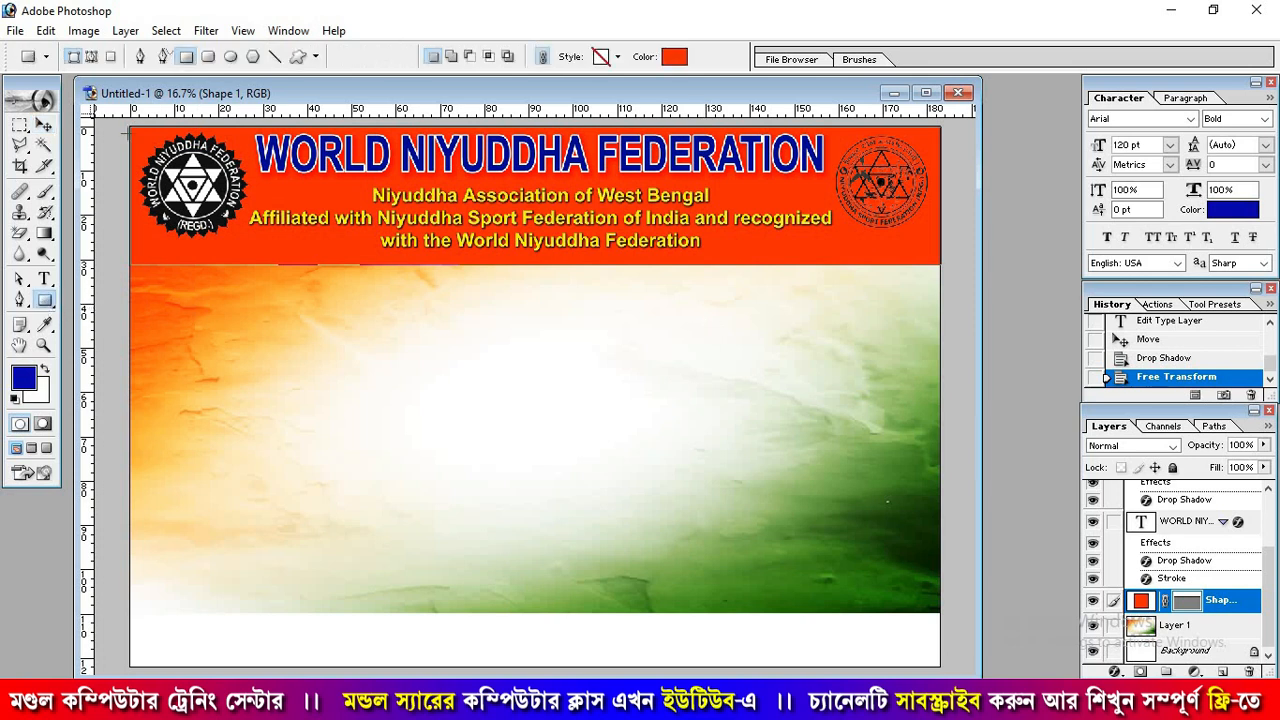
click(275, 56)
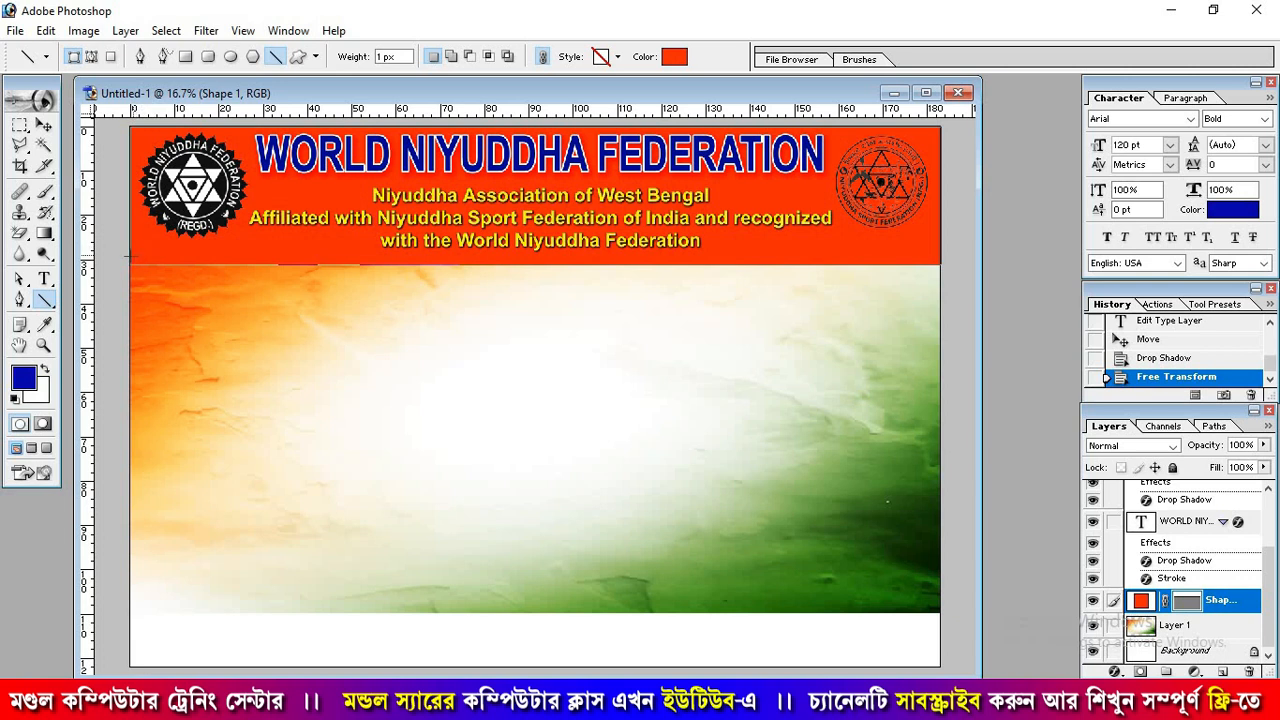
drag(226, 256, 942, 258)
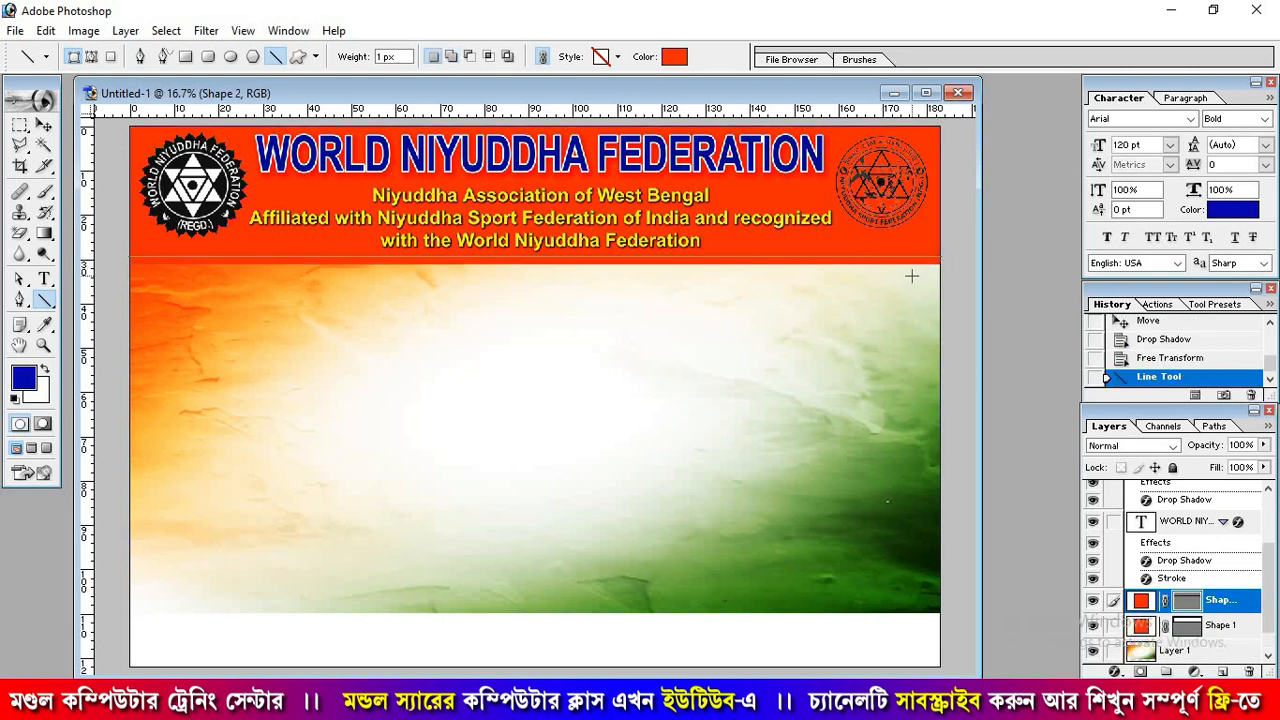
key(Return)
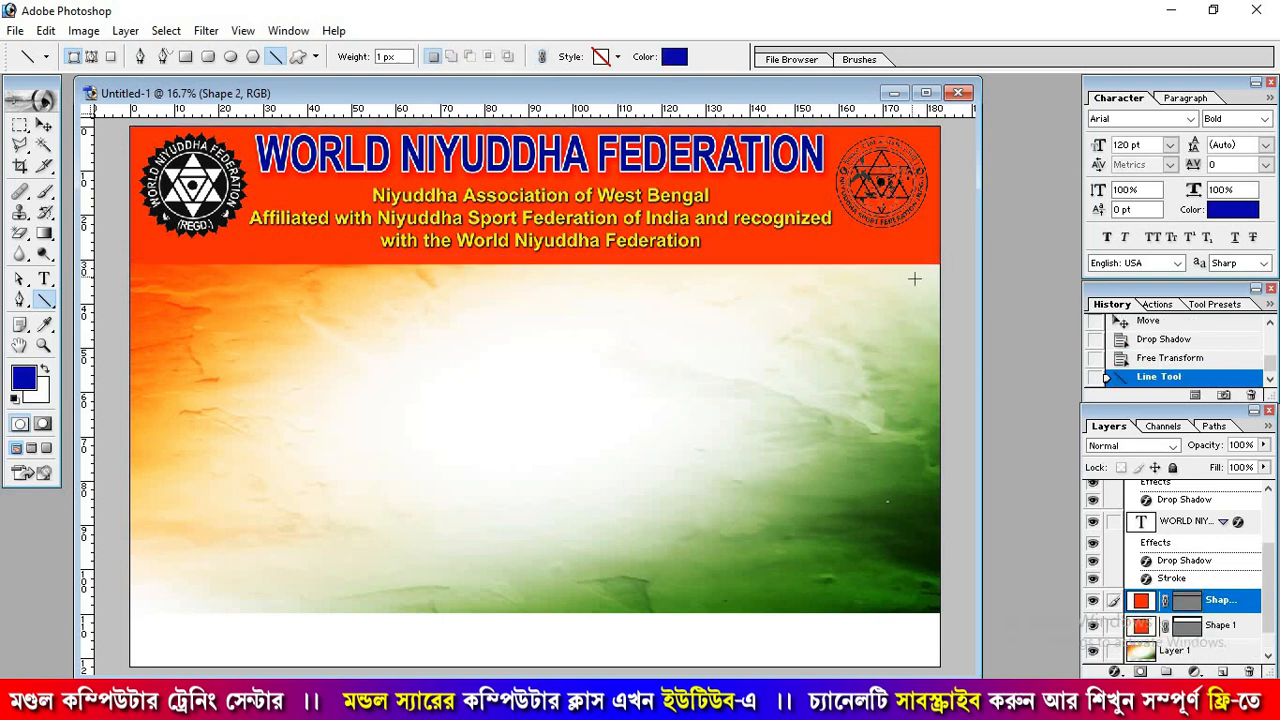
double_click(1141, 606)
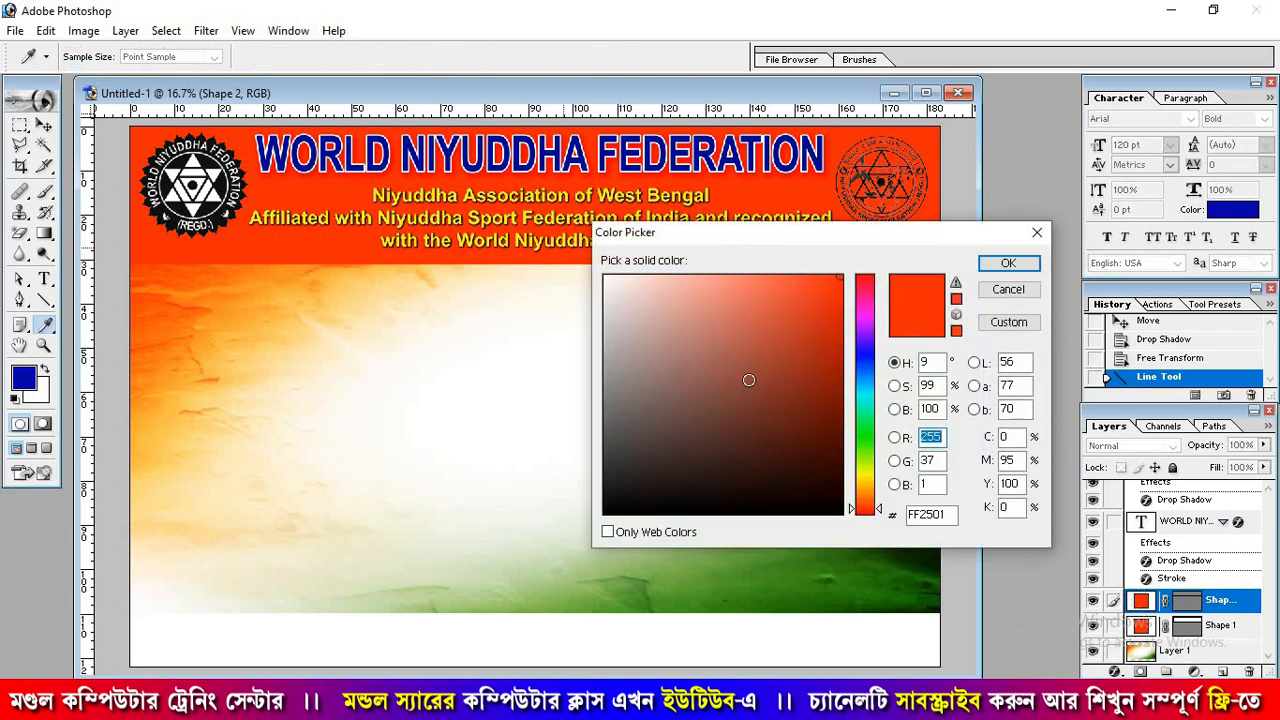
drag(716, 365, 475, 166)
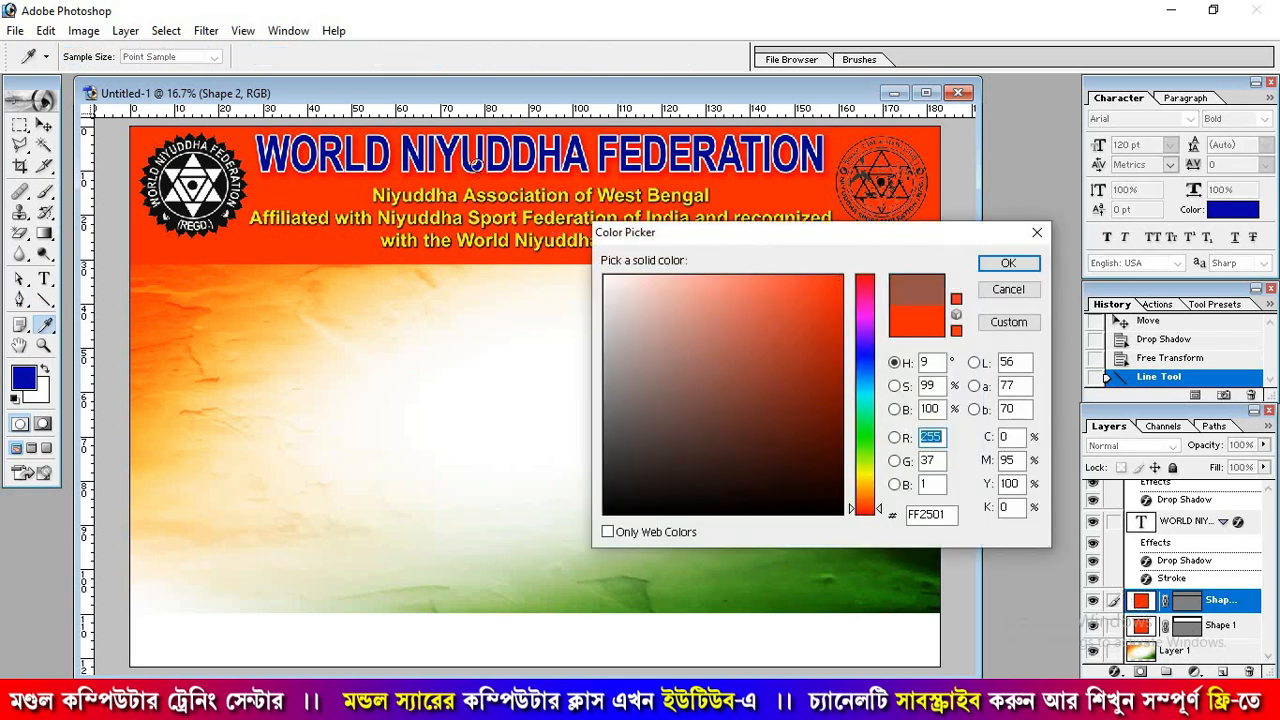
click(1007, 263)
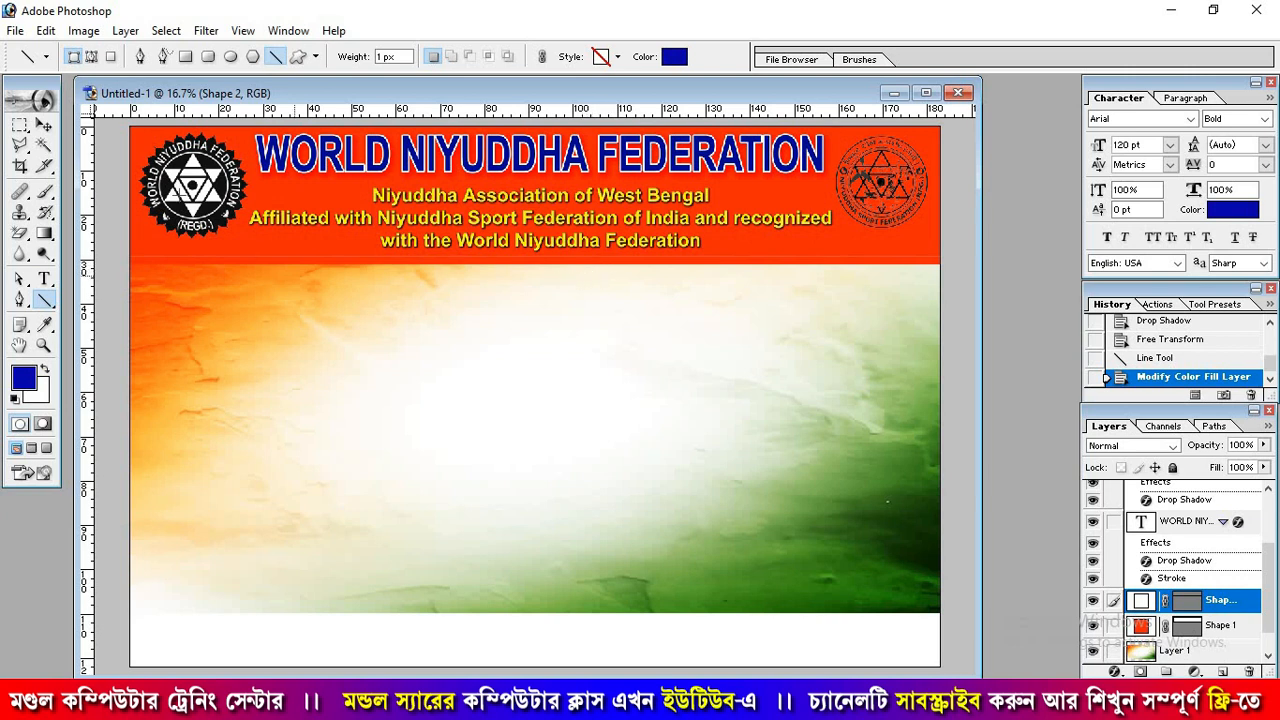
Step: Stretch the white line vertically into a thicker stripe along the header band's lower edge
click(44, 124)
key(ctrl+t)
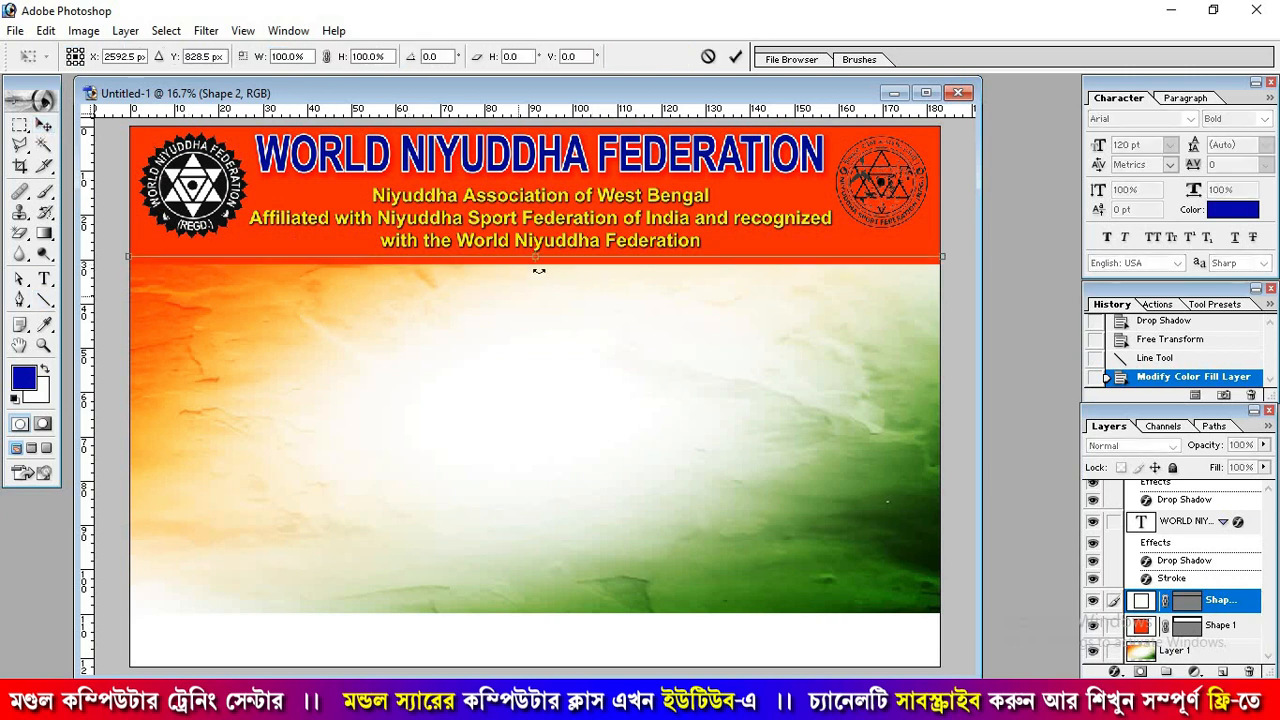
drag(537, 262, 537, 262)
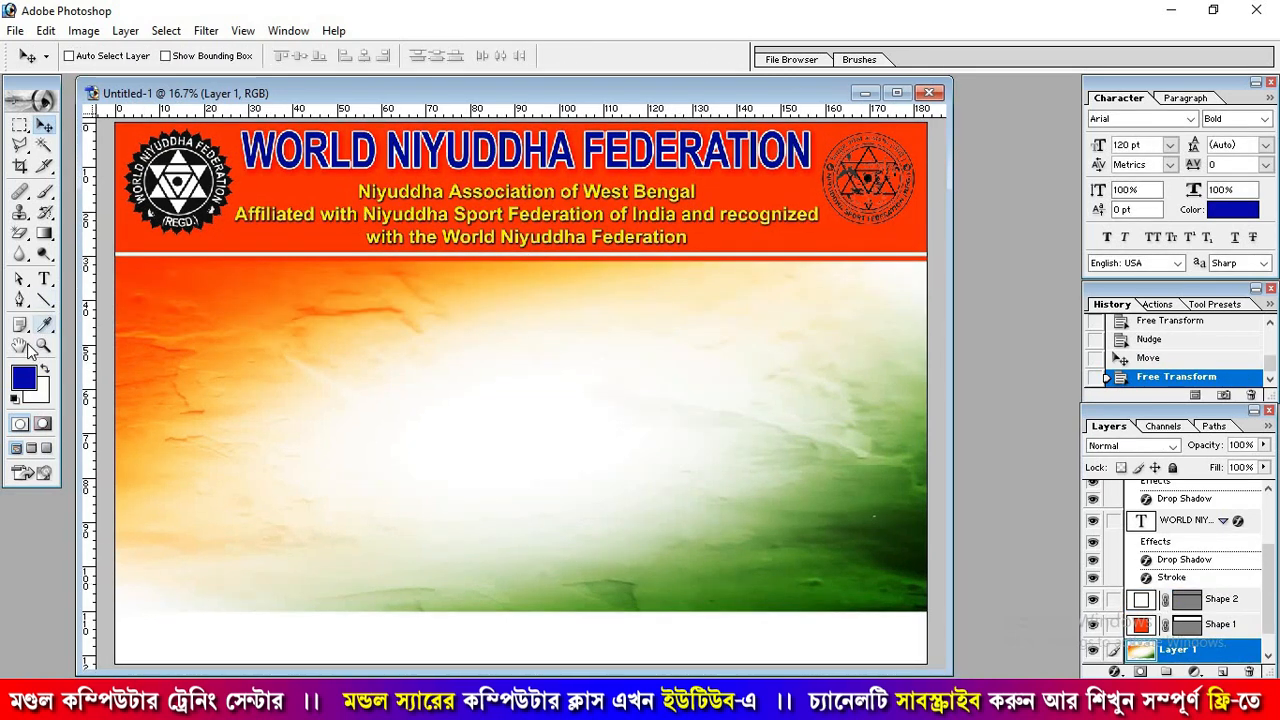
Step: Draw a full-width rectangle over the empty white strip below the flag background as a footer band
click(44, 300)
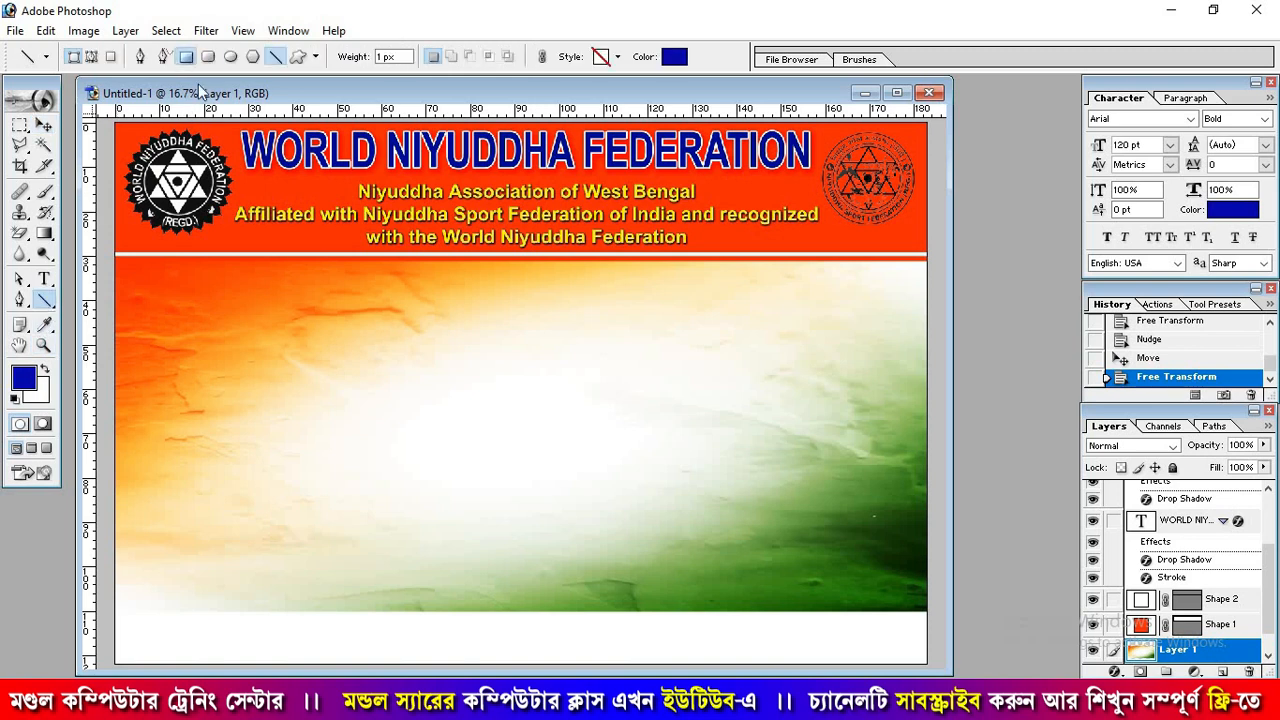
click(186, 56)
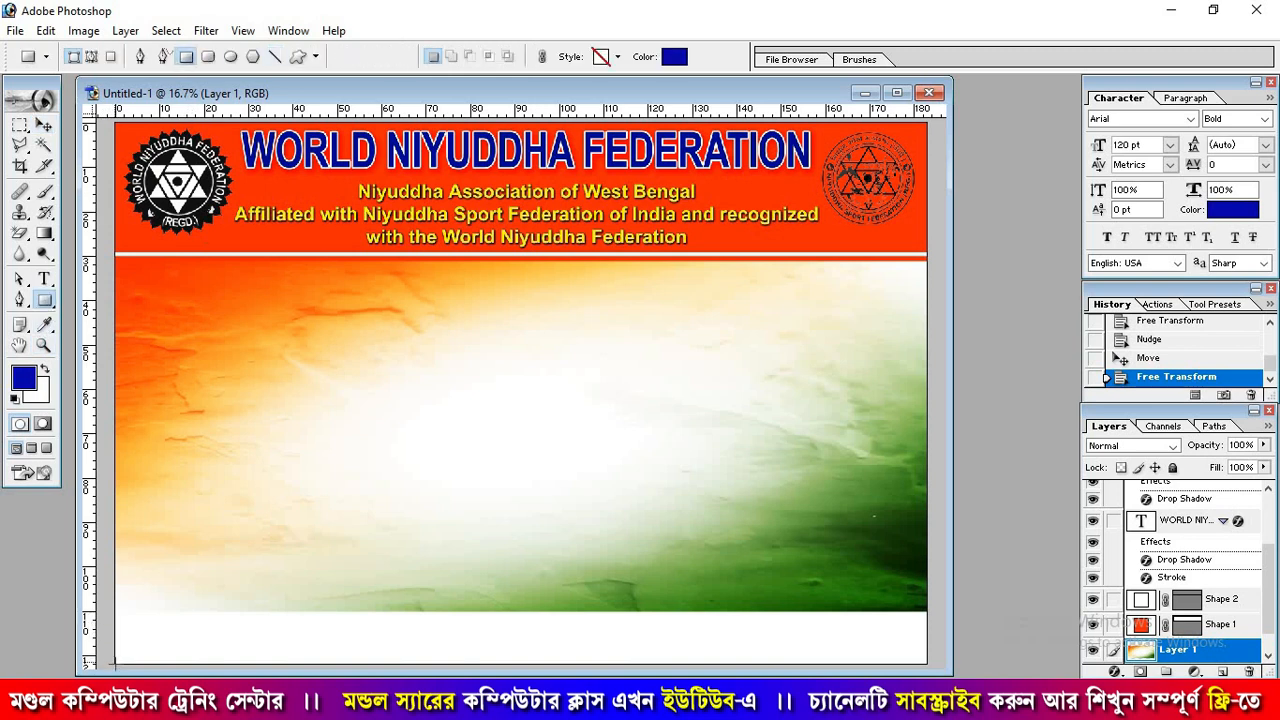
mouse_move(114, 660)
mouse_down()
mouse_move(466, 611)
mouse_move(930, 607)
mouse_up()
key(v)
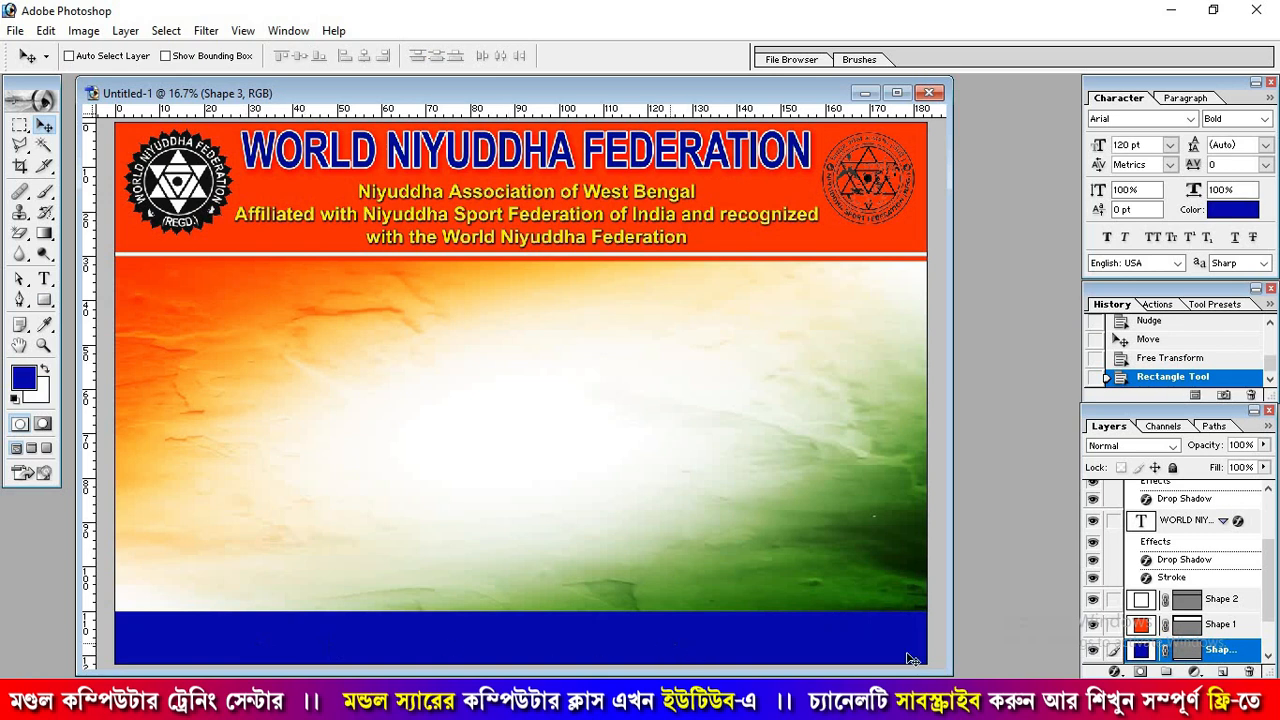
Step: Recolour the footer band dark green and enlarge the document window slightly
double_click(1141, 651)
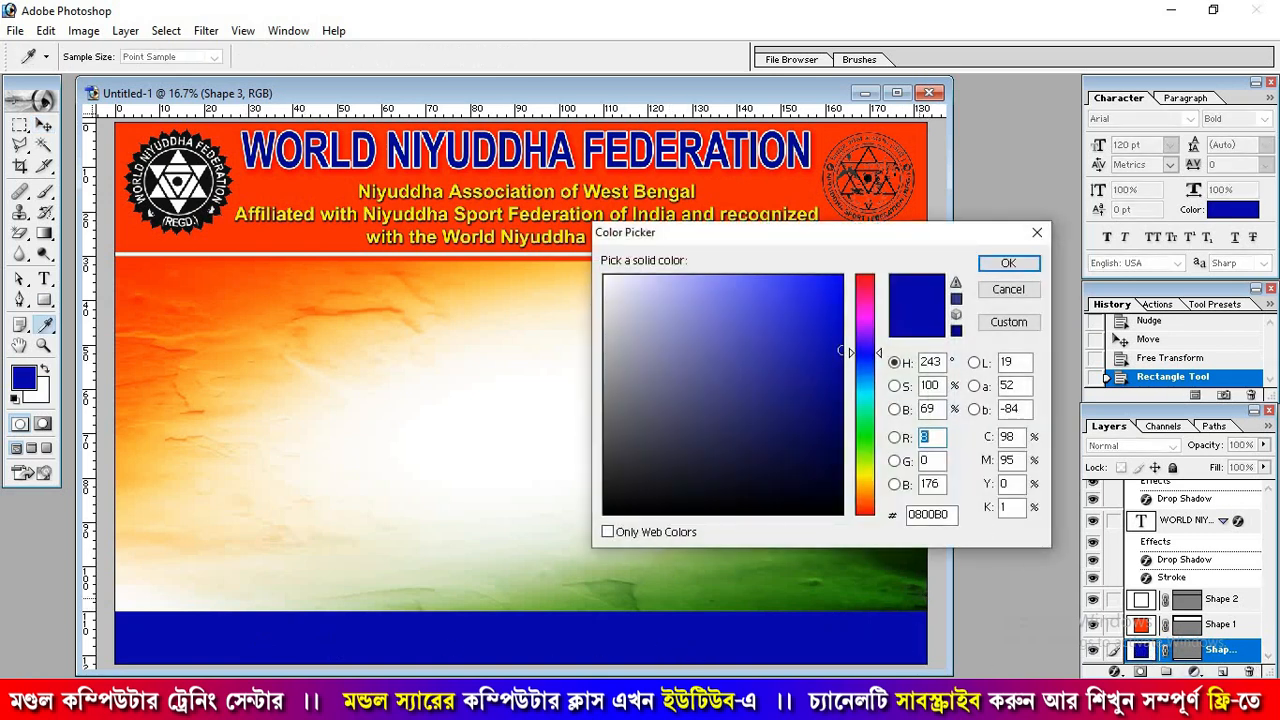
click(884, 586)
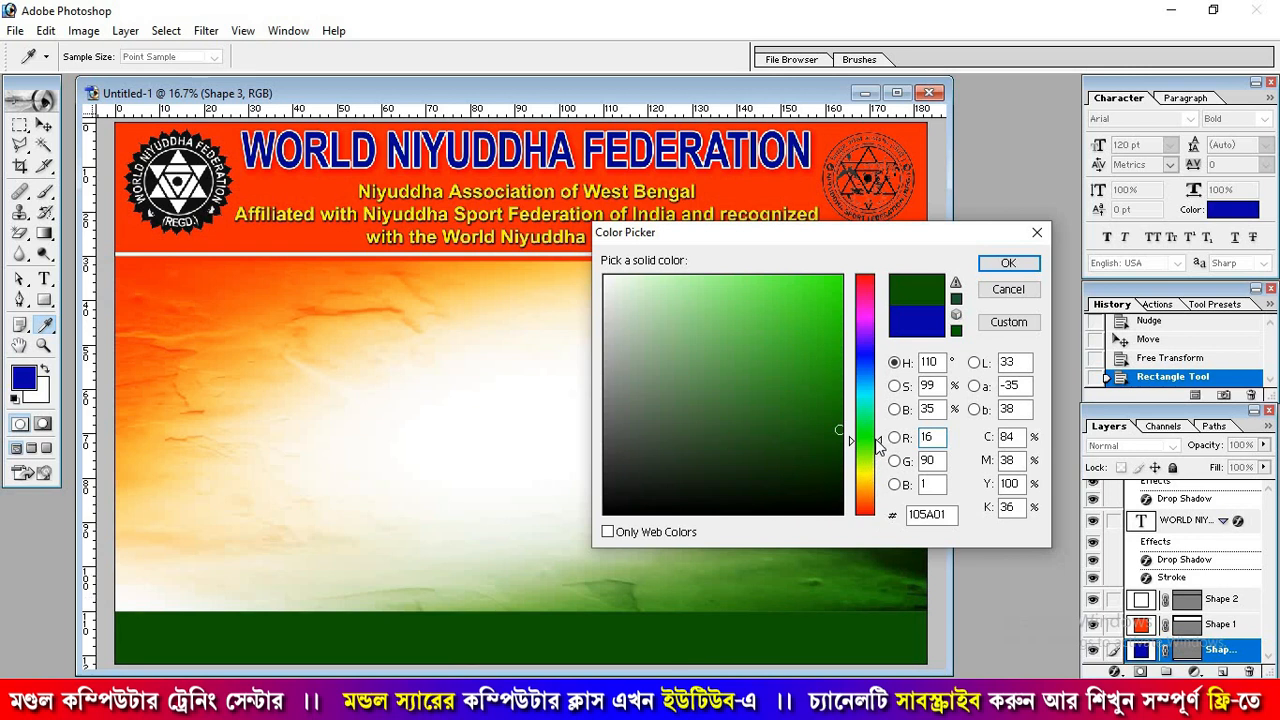
click(876, 441)
click(840, 438)
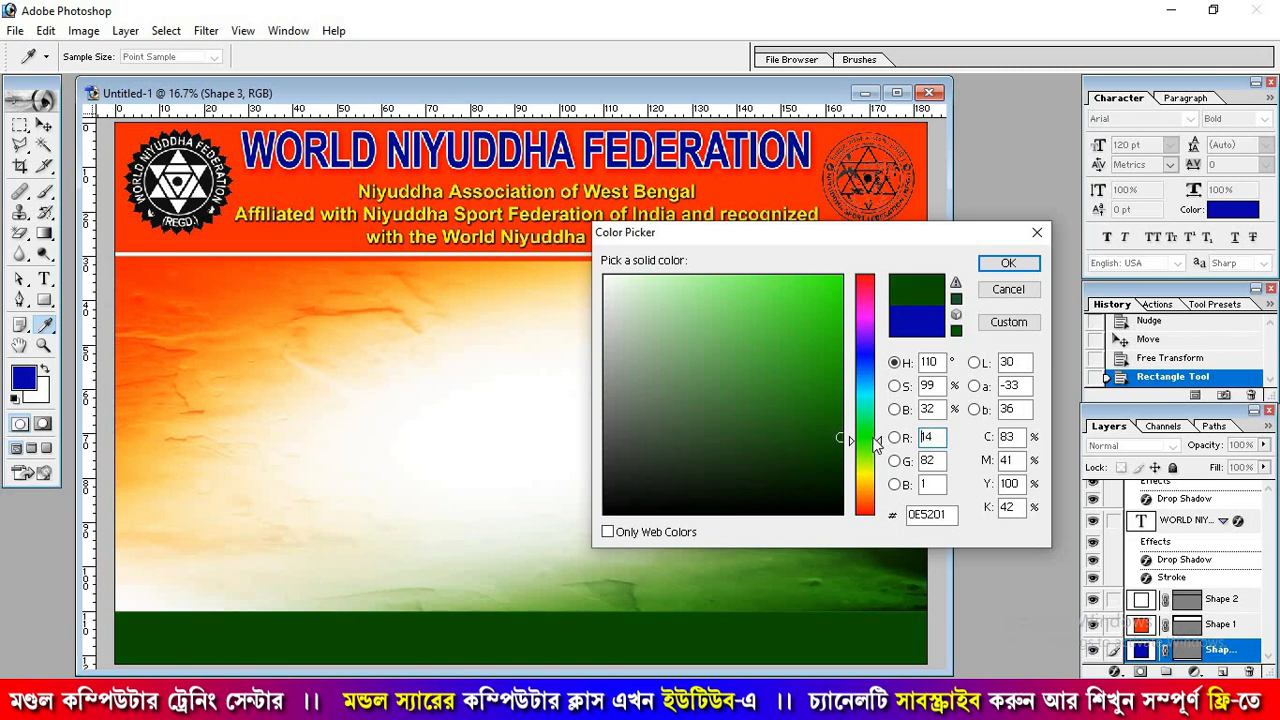
drag(875, 445, 862, 434)
click(842, 343)
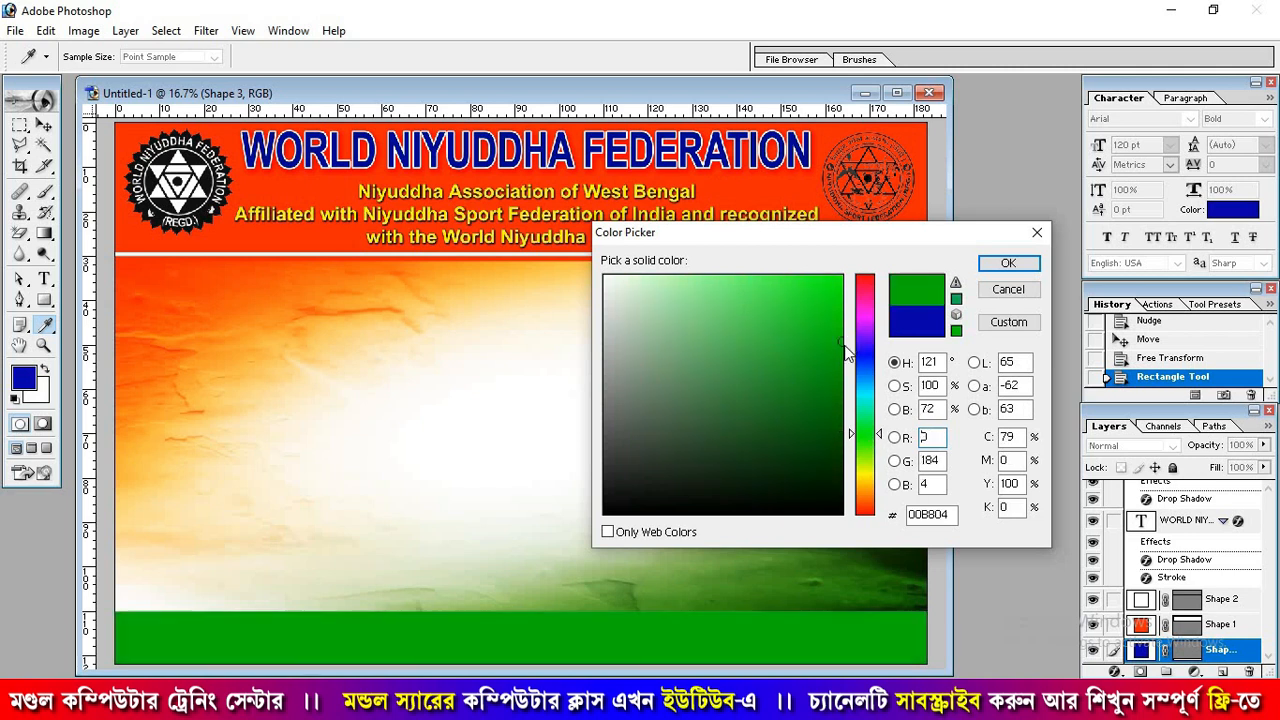
click(834, 400)
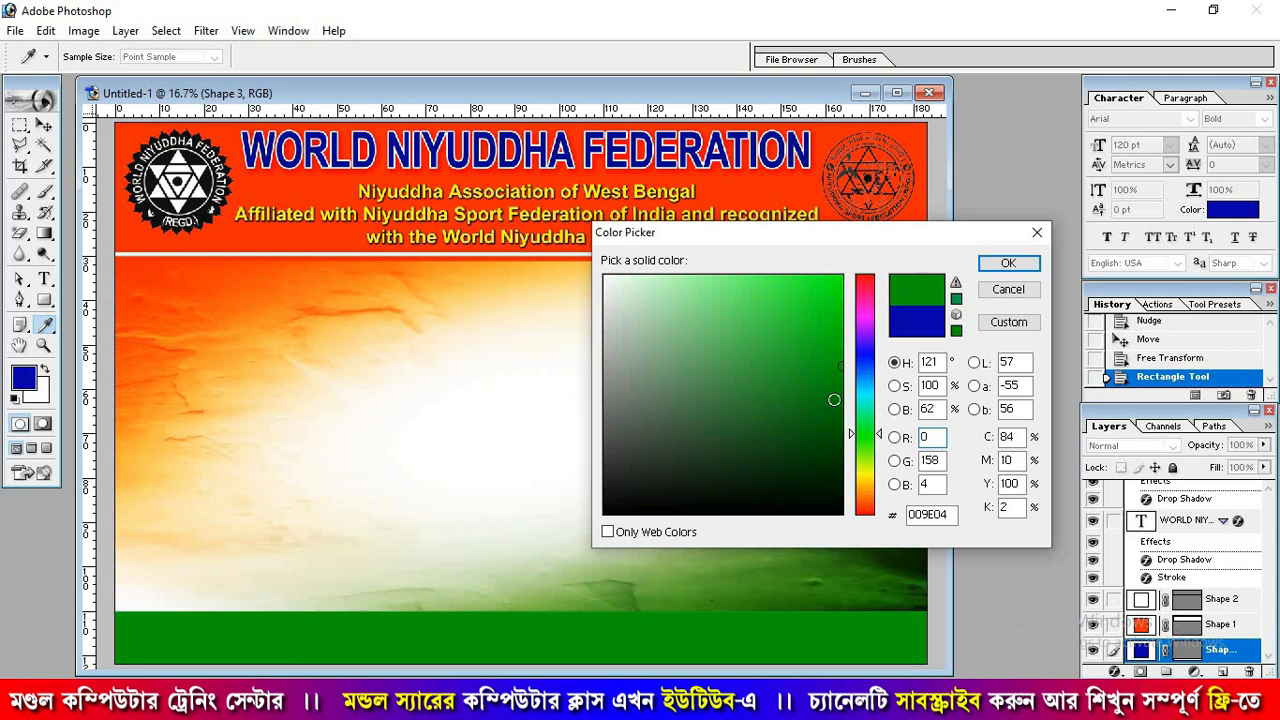
mouse_move(838, 400)
mouse_down()
mouse_move(831, 427)
mouse_move(845, 418)
mouse_up()
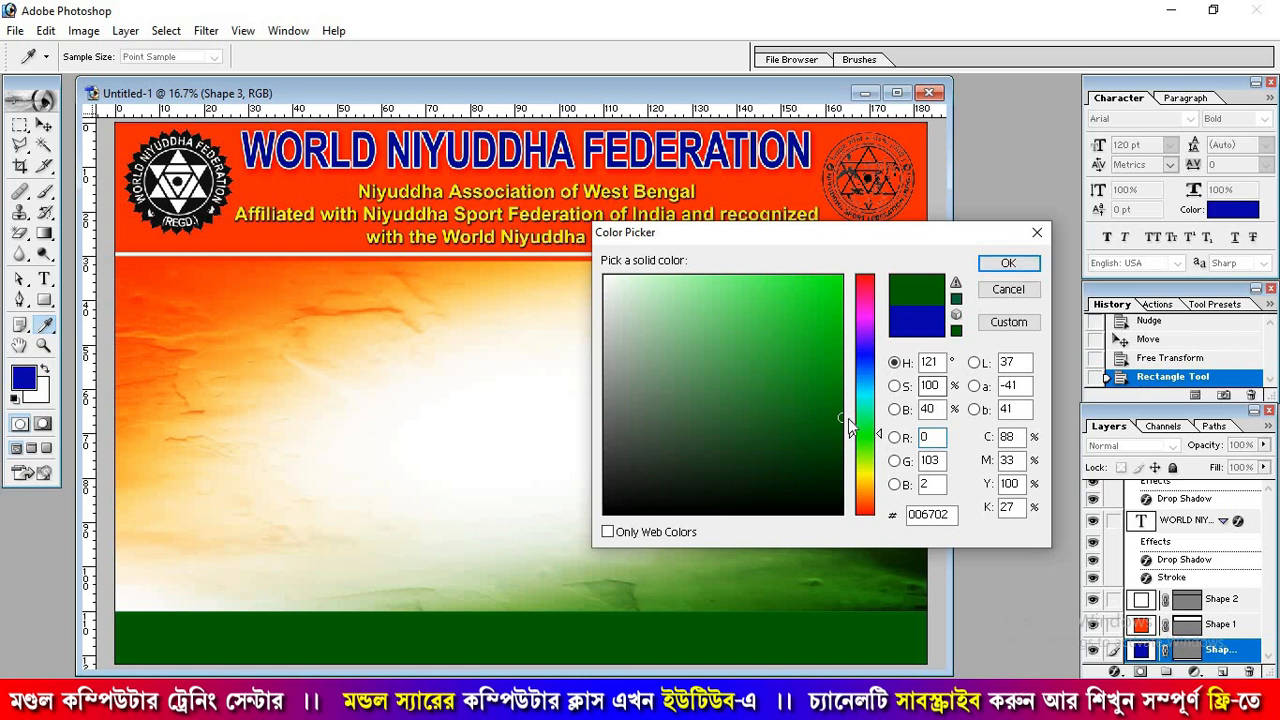
click(863, 434)
click(863, 432)
click(1008, 263)
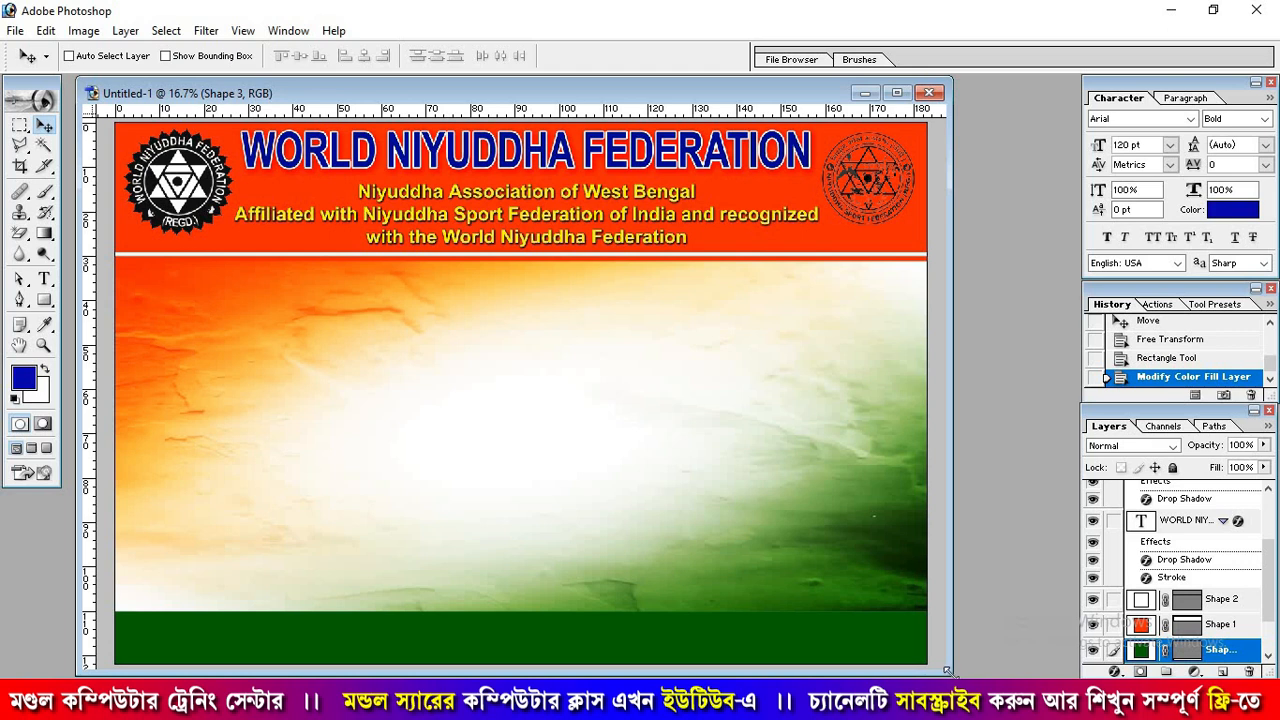
drag(948, 670, 968, 676)
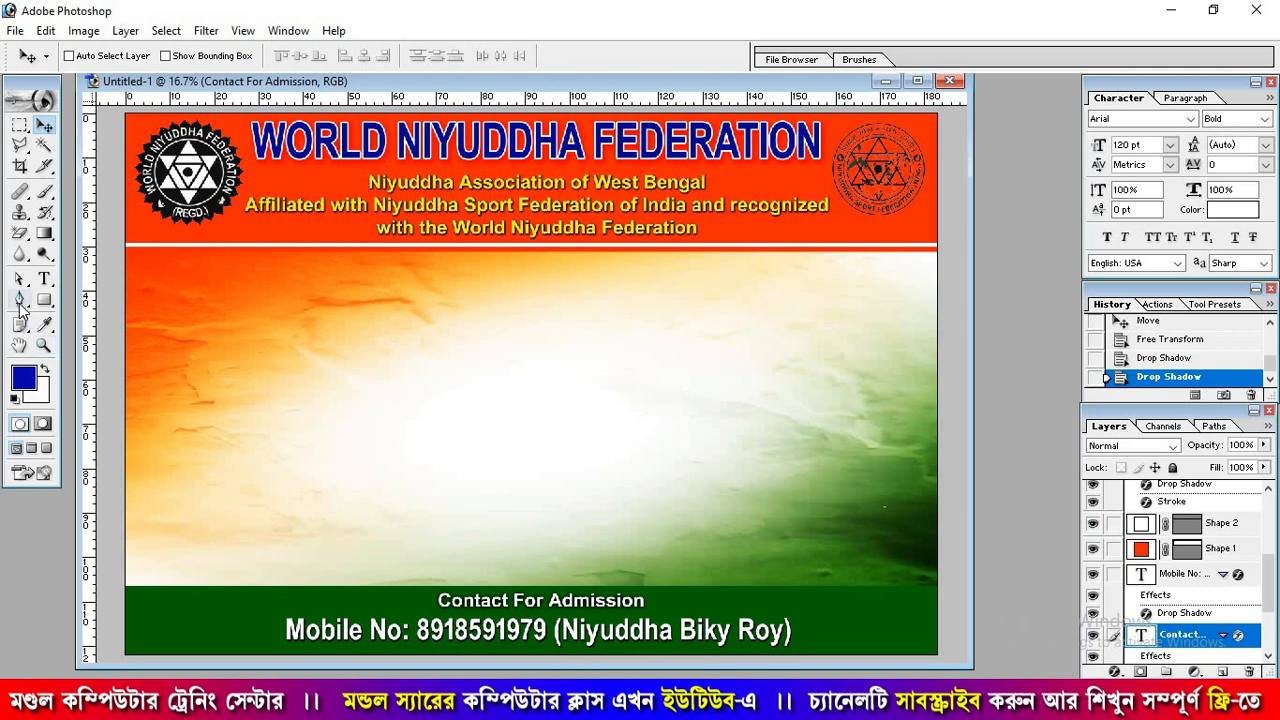
Step: Place a horizontal guide through the middle of the green footer and a vertical guide at about 11 cm from the banner's left edge
click(20, 299)
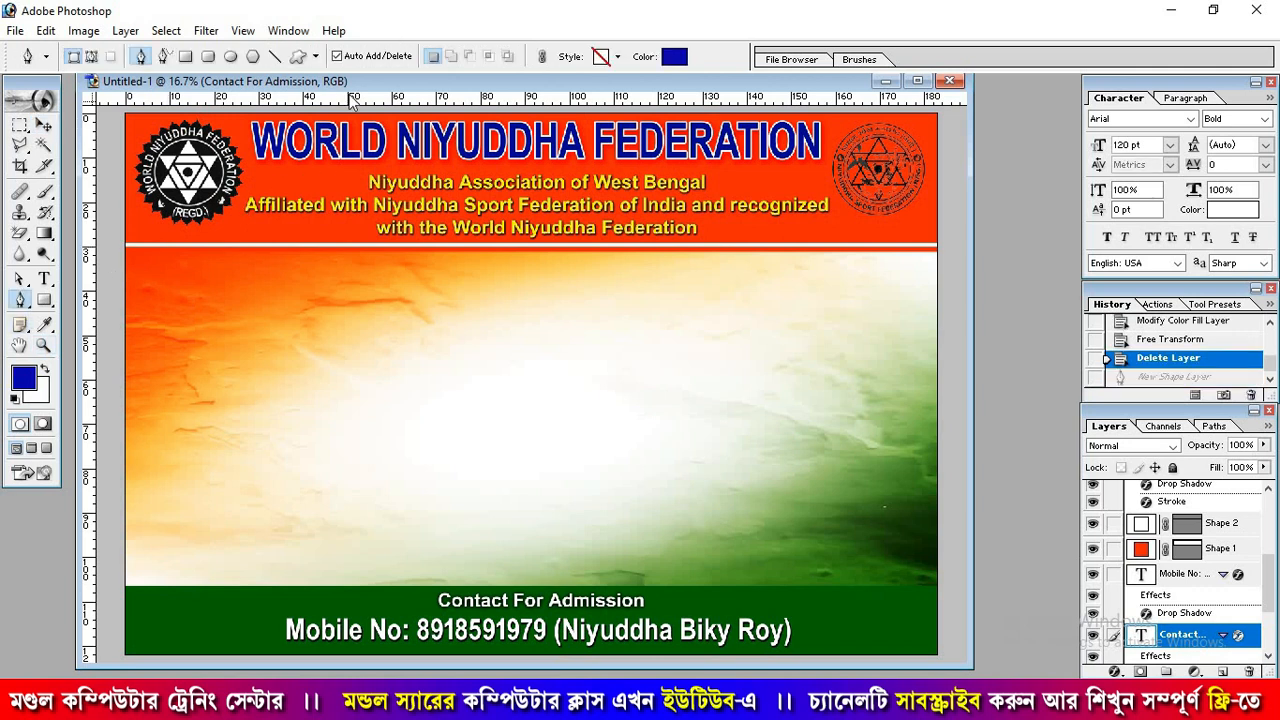
drag(352, 100, 322, 622)
drag(90, 400, 176, 596)
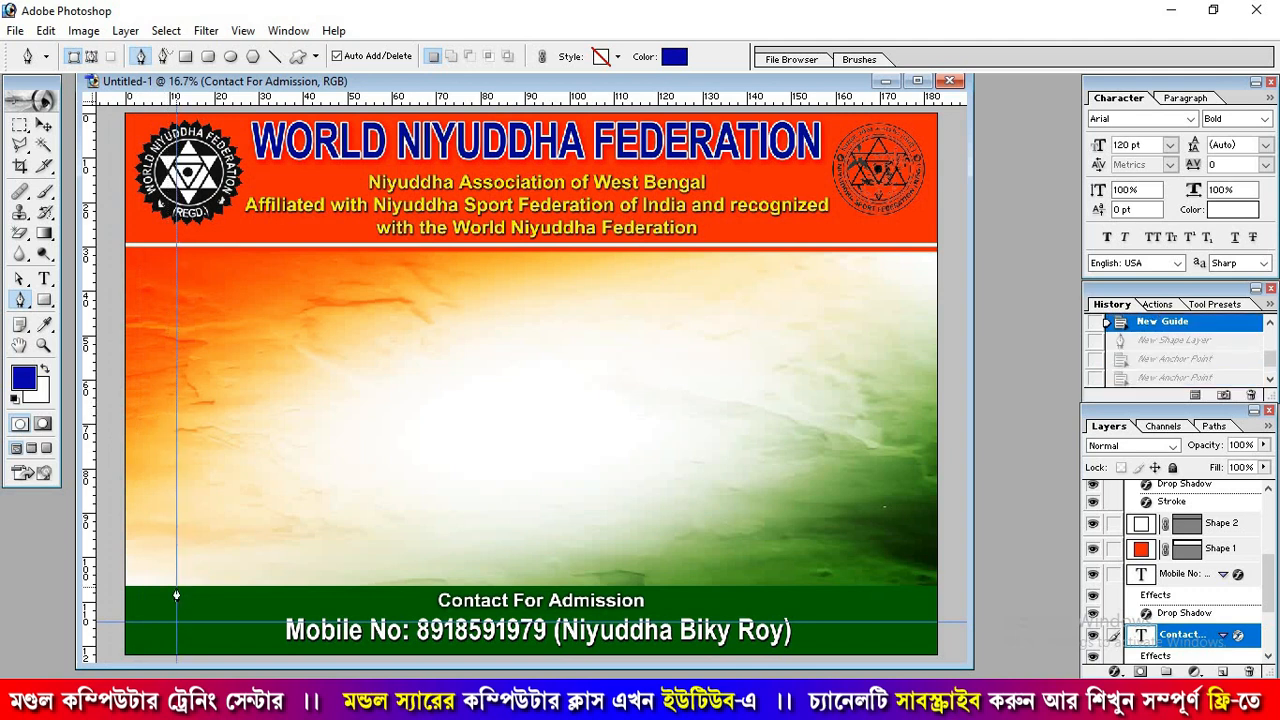
Step: Draw a closed right-pointing chevron with the Pen tool over the footer's full height, starting at the vertical guide with its tip on the horizontal guide
click(176, 594)
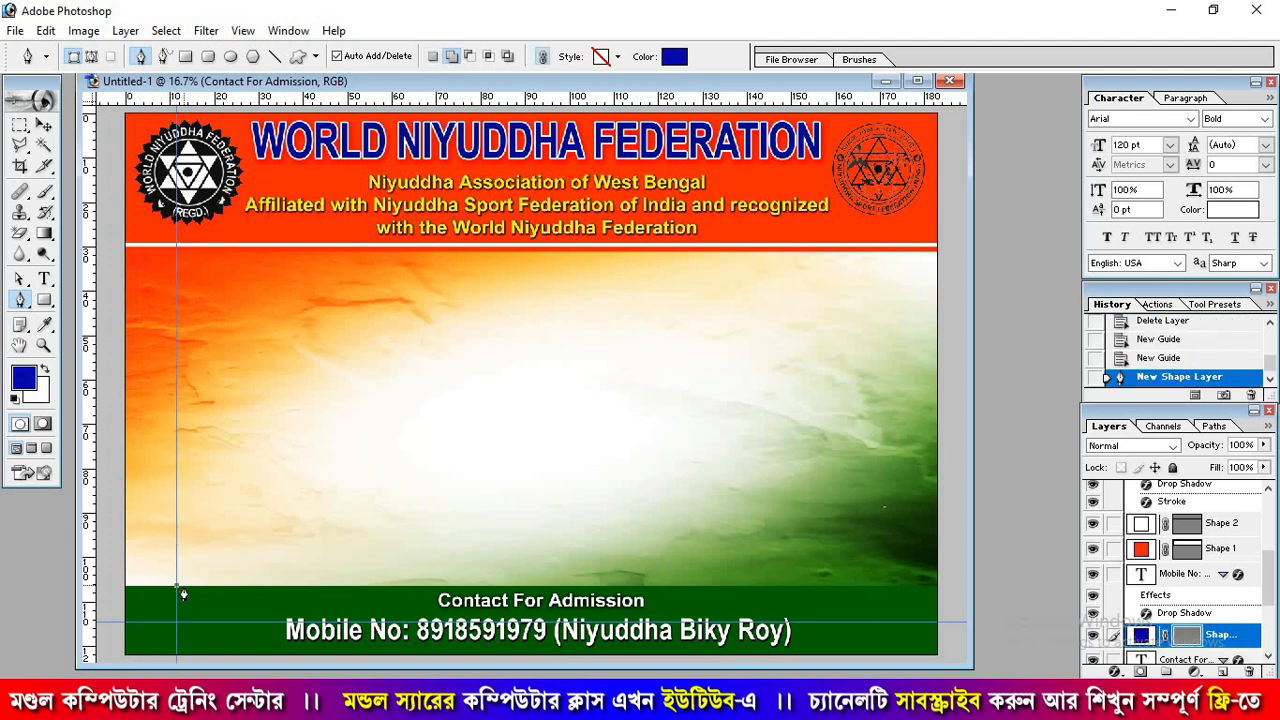
click(183, 596)
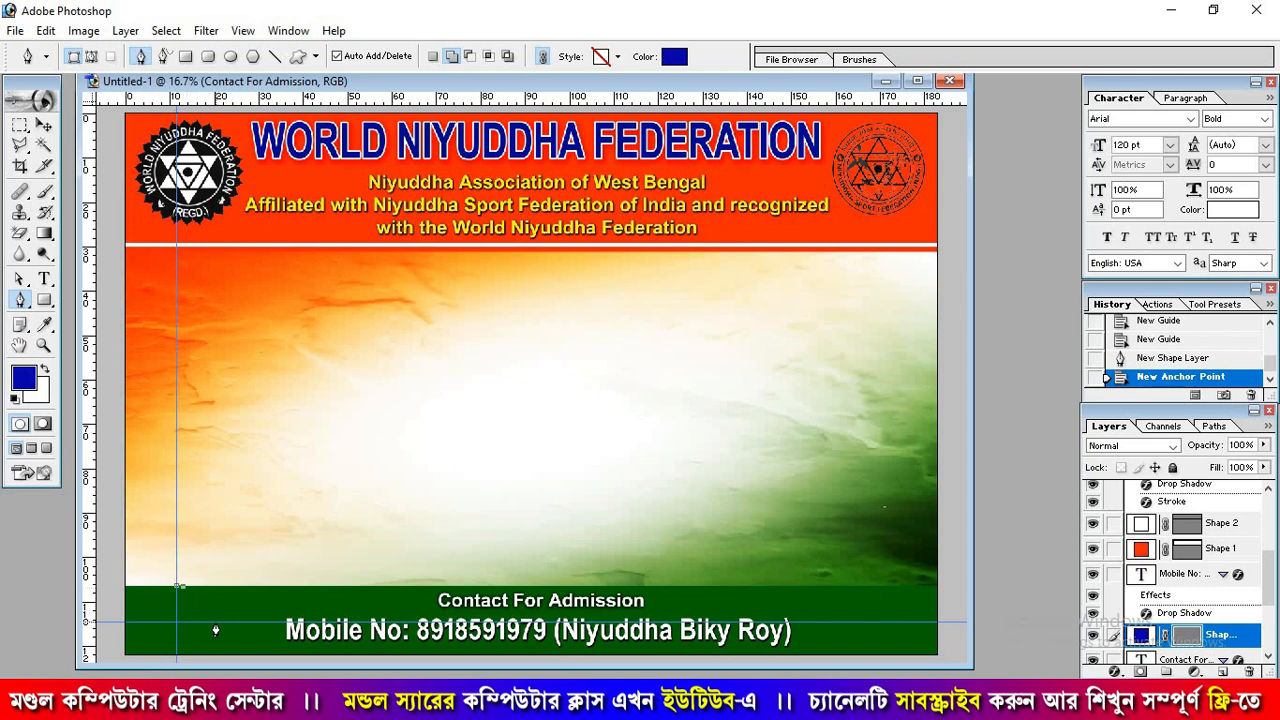
click(214, 626)
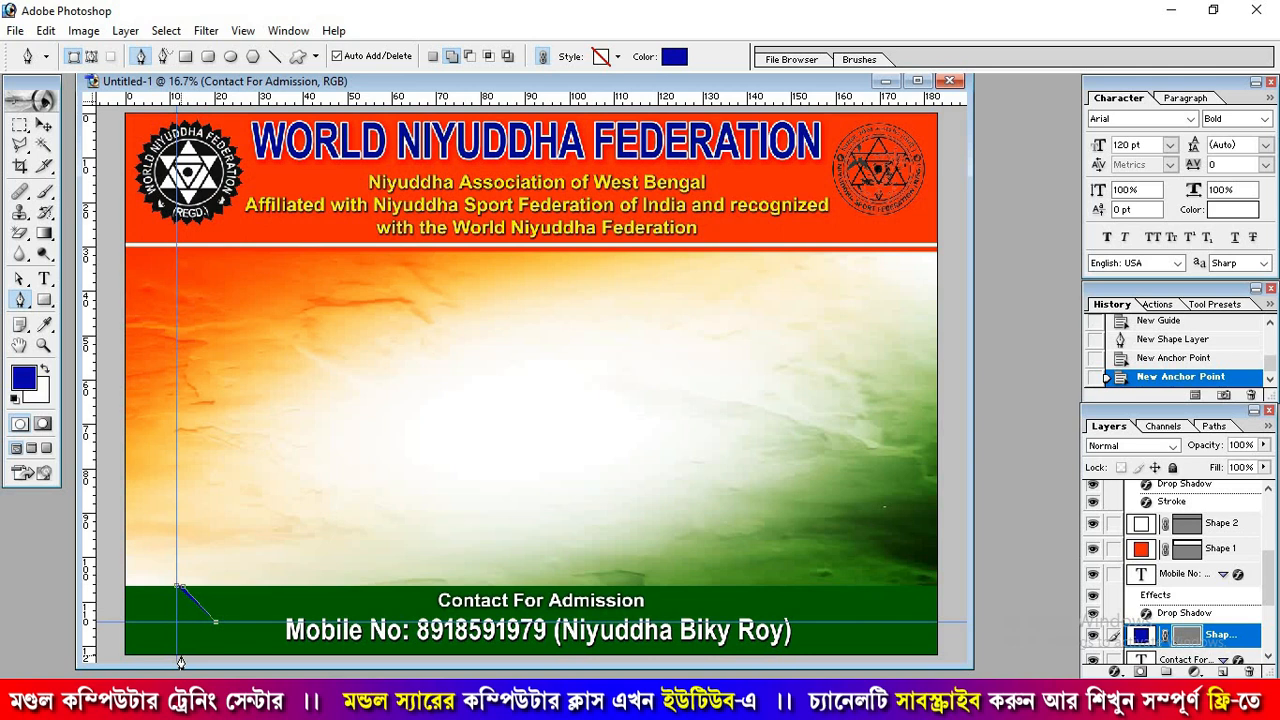
click(178, 656)
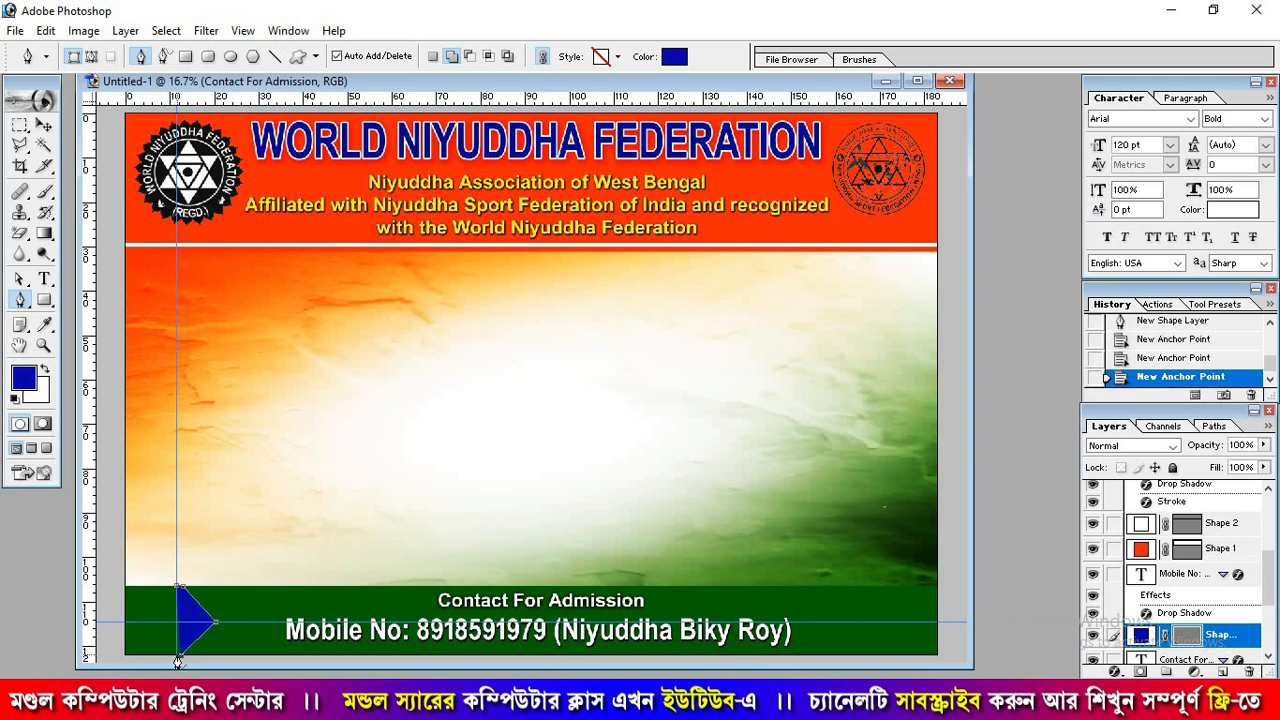
click(177, 660)
click(194, 625)
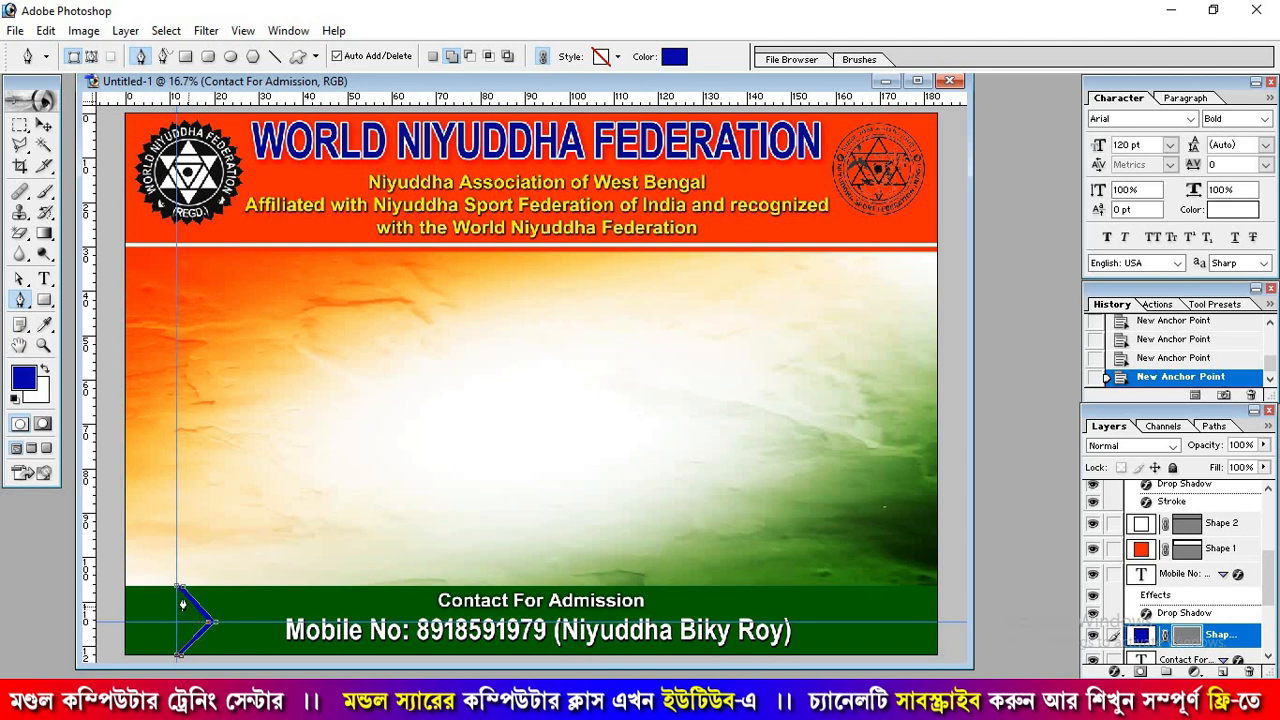
click(176, 591)
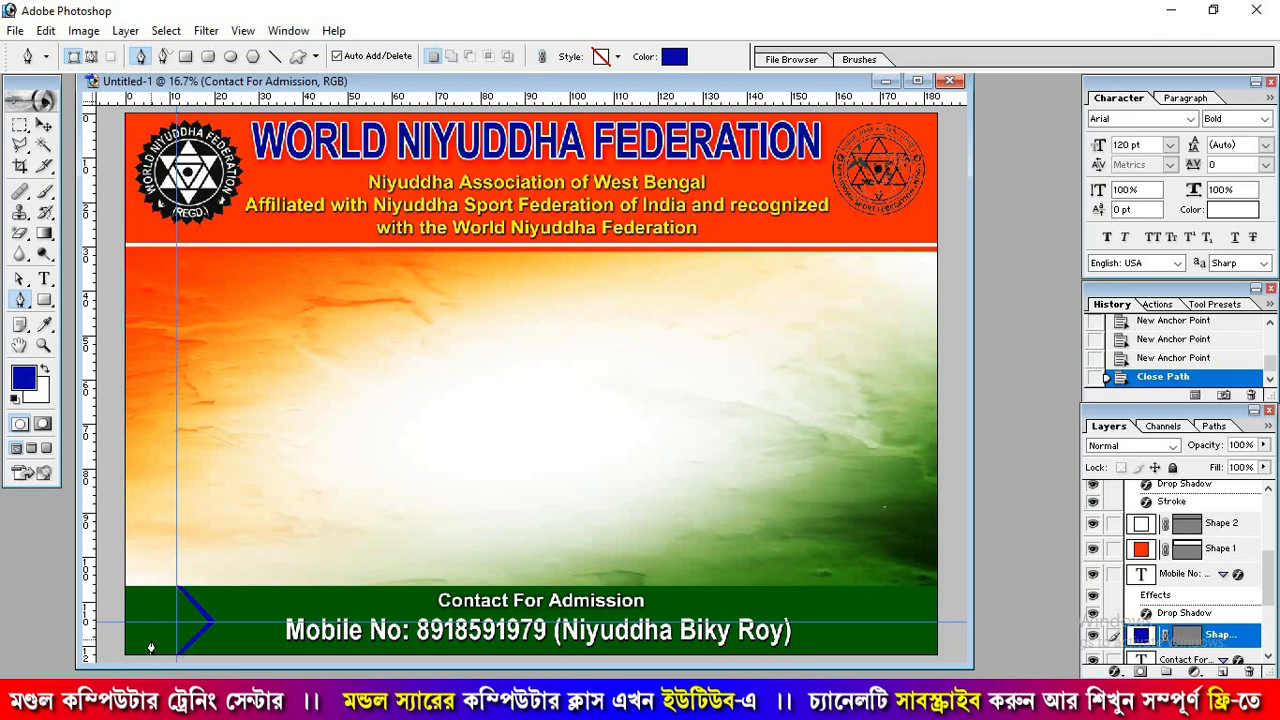
Step: Recolour the footer chevron white (FFFFFF) and remove both the vertical and the horizontal guide
key(i)
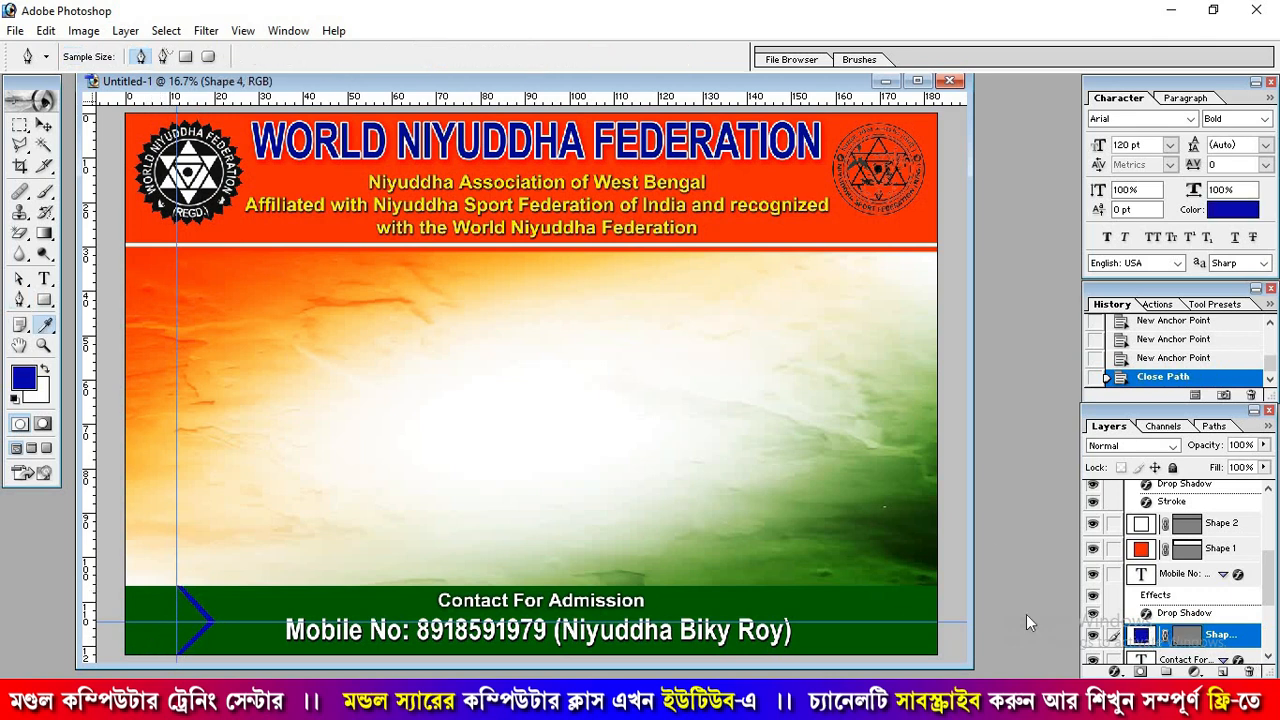
double_click(1141, 635)
drag(634, 298, 588, 255)
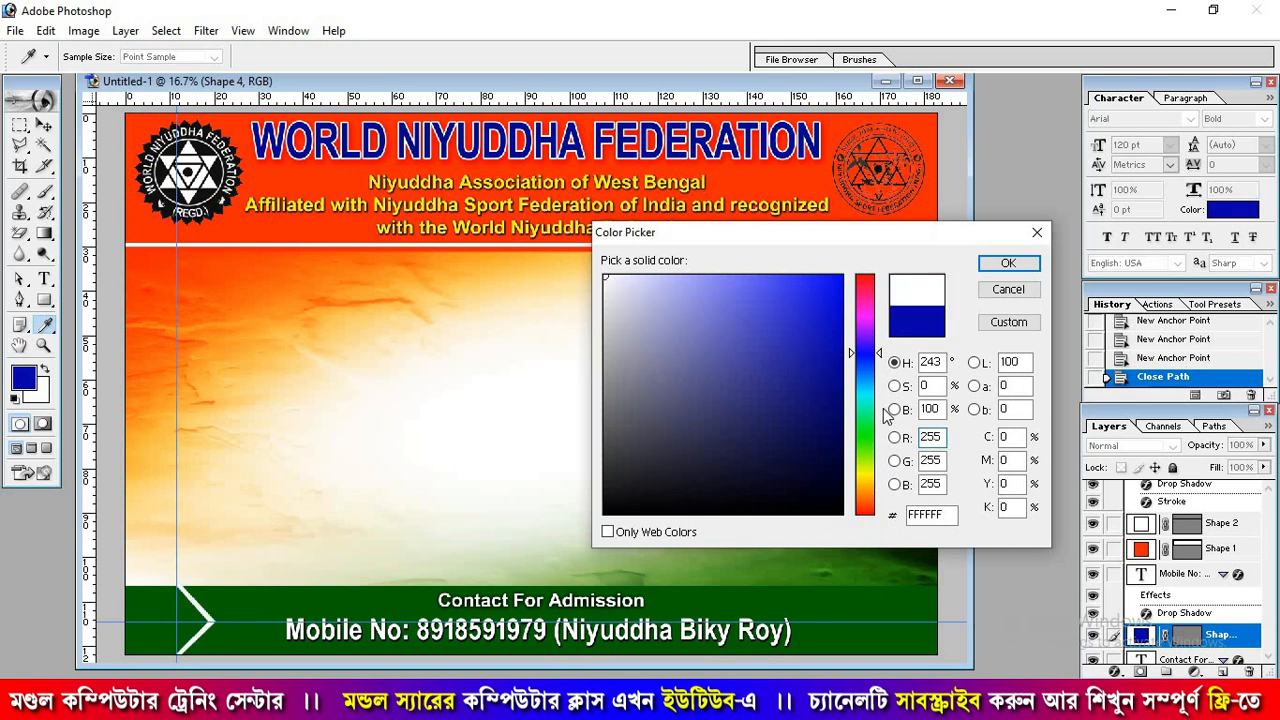
click(1008, 263)
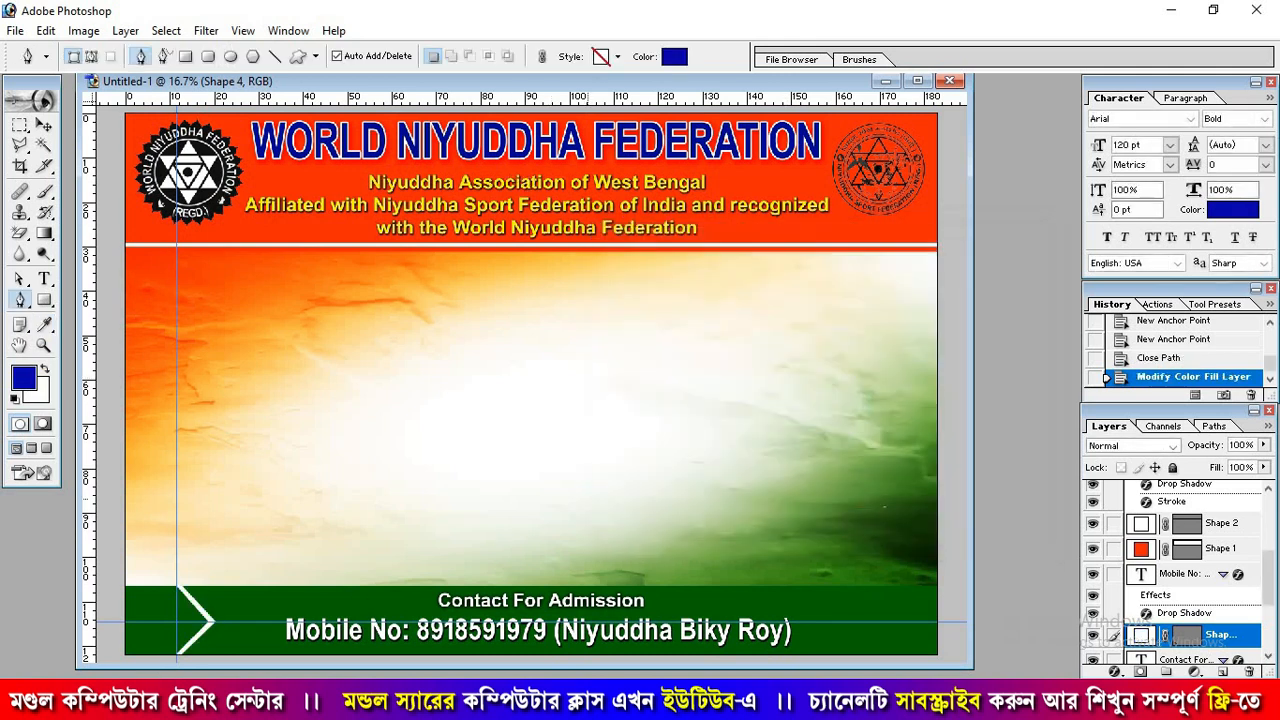
click(44, 124)
drag(176, 354, 90, 356)
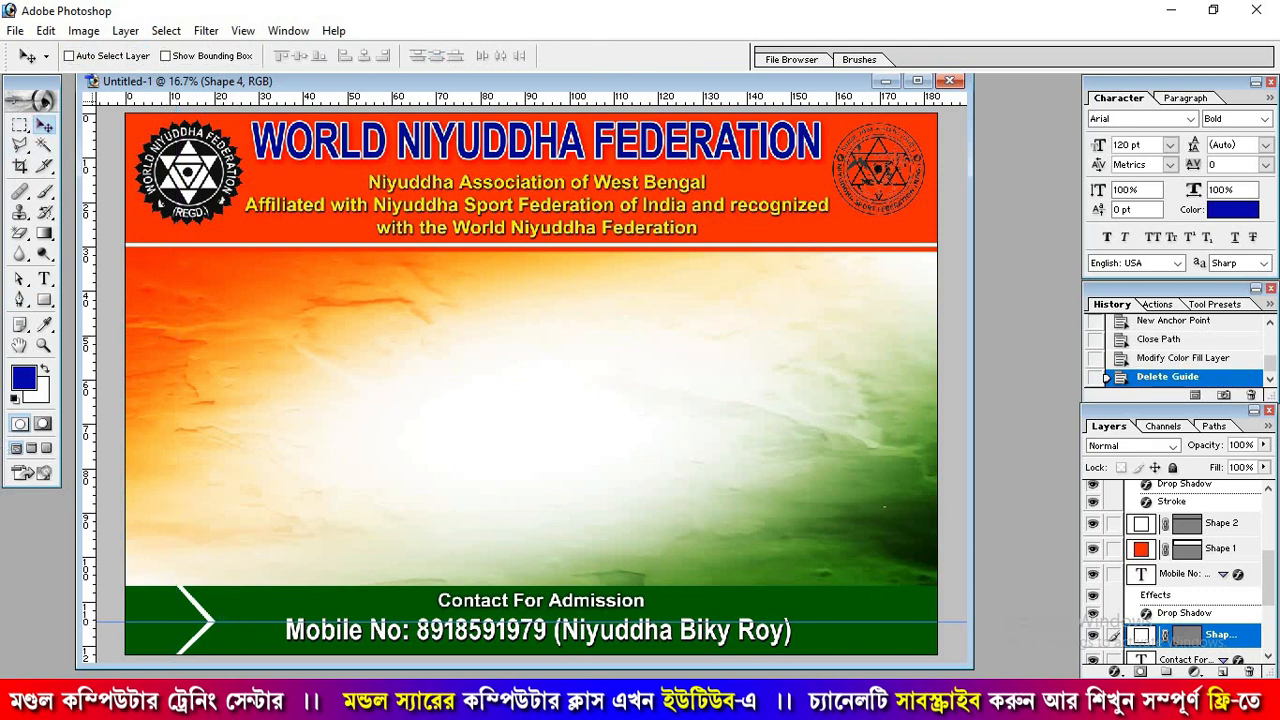
drag(450, 621, 450, 678)
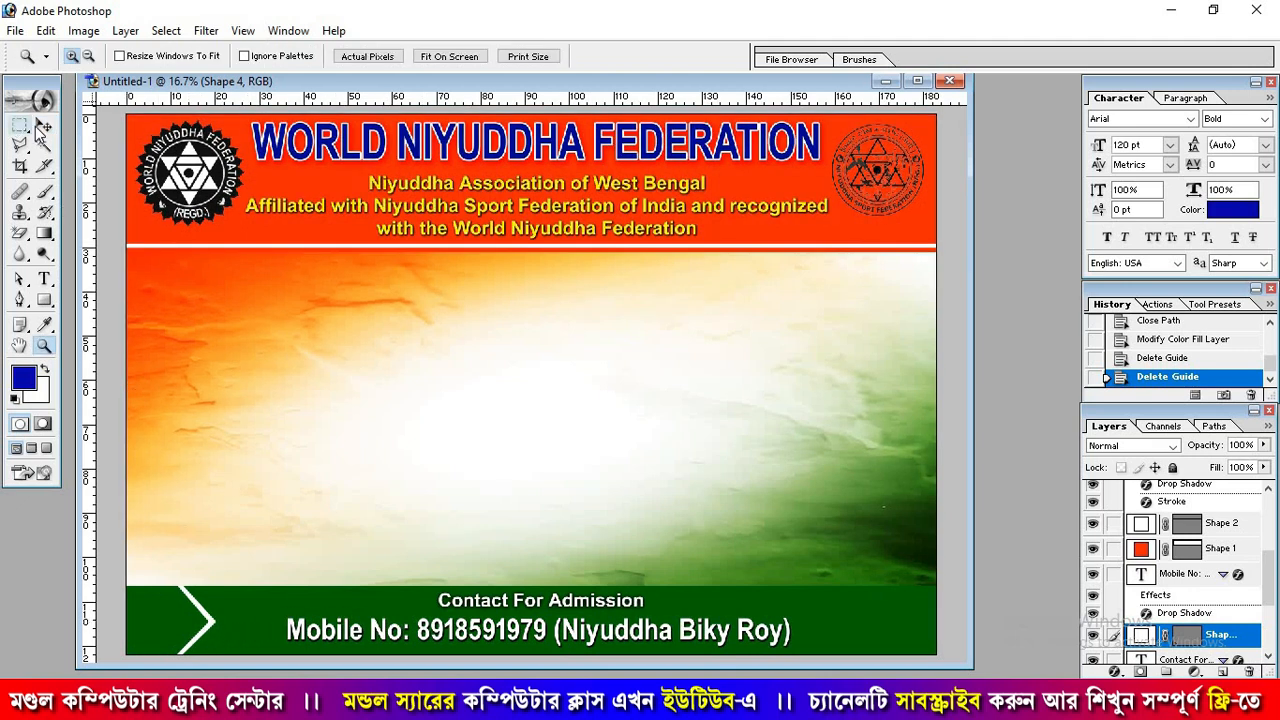
Step: Duplicate the white chevron layer and nudge the copy right to form a double right-pointing chevron in the footer
click(42, 127)
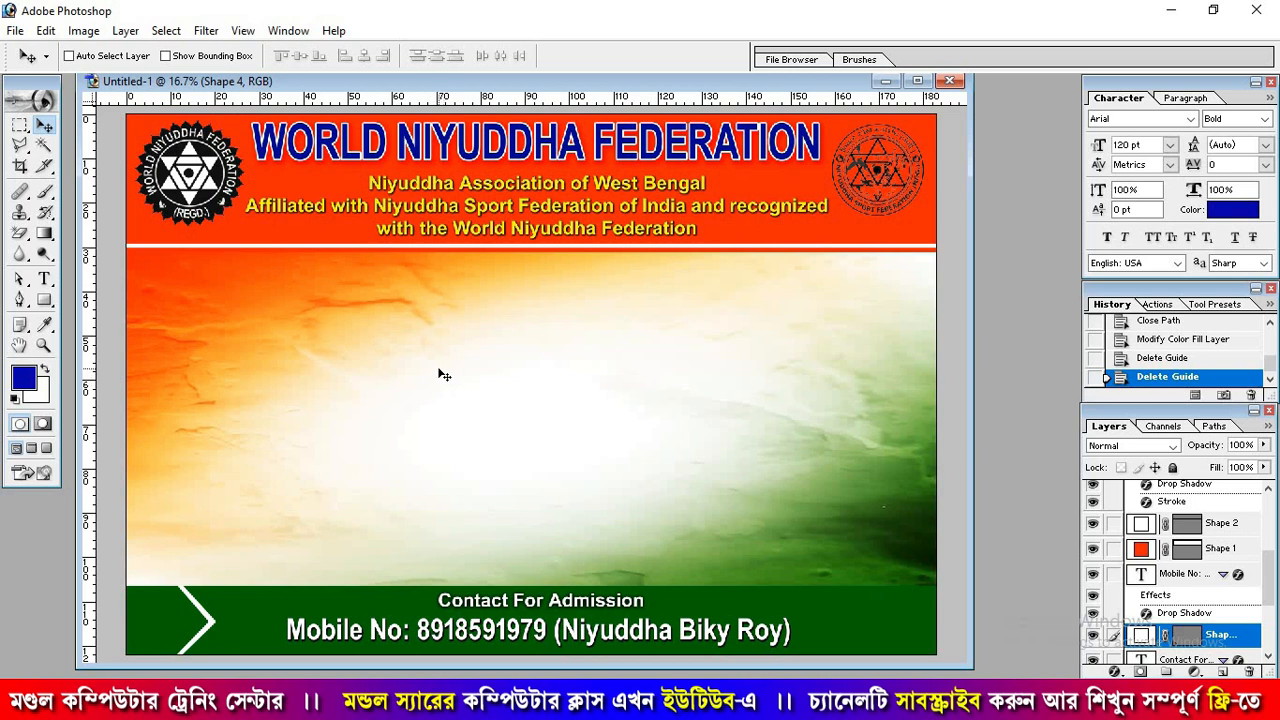
key(ctrl+j)
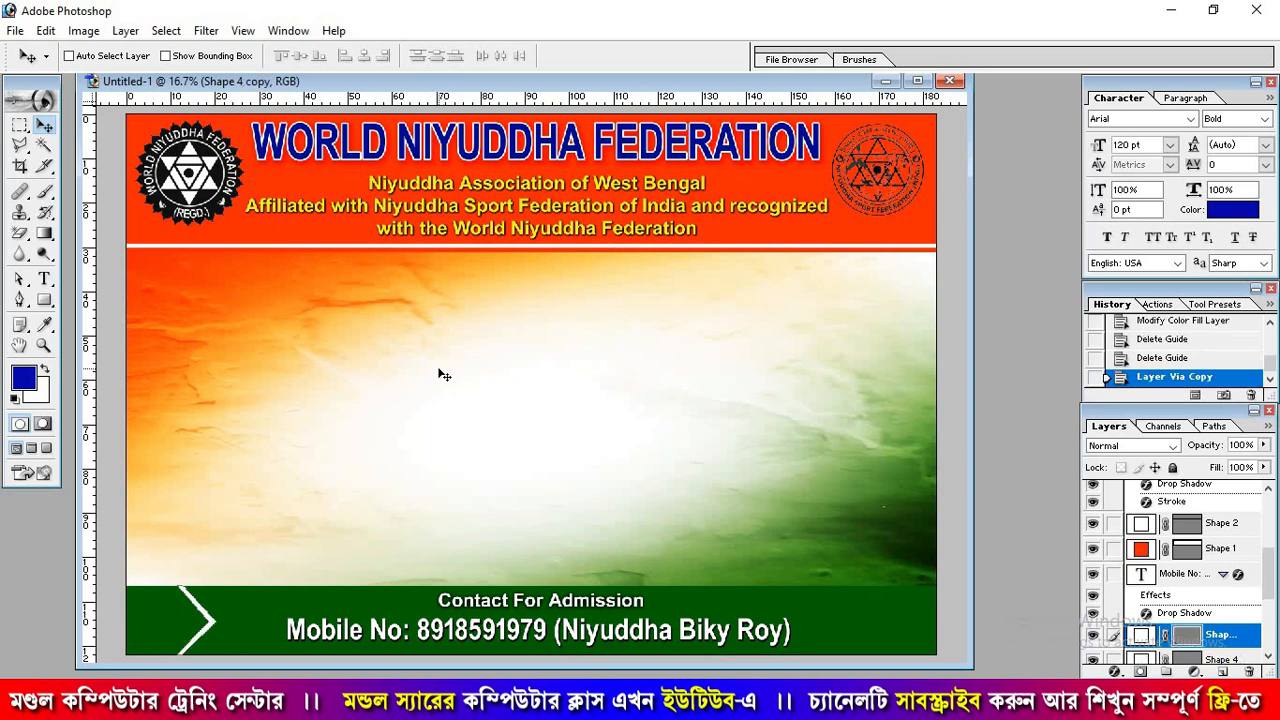
key(Right)
key(Right)
key(Right)
key(Right)
key(Right)
key(Right)
key(Right)
key(Right)
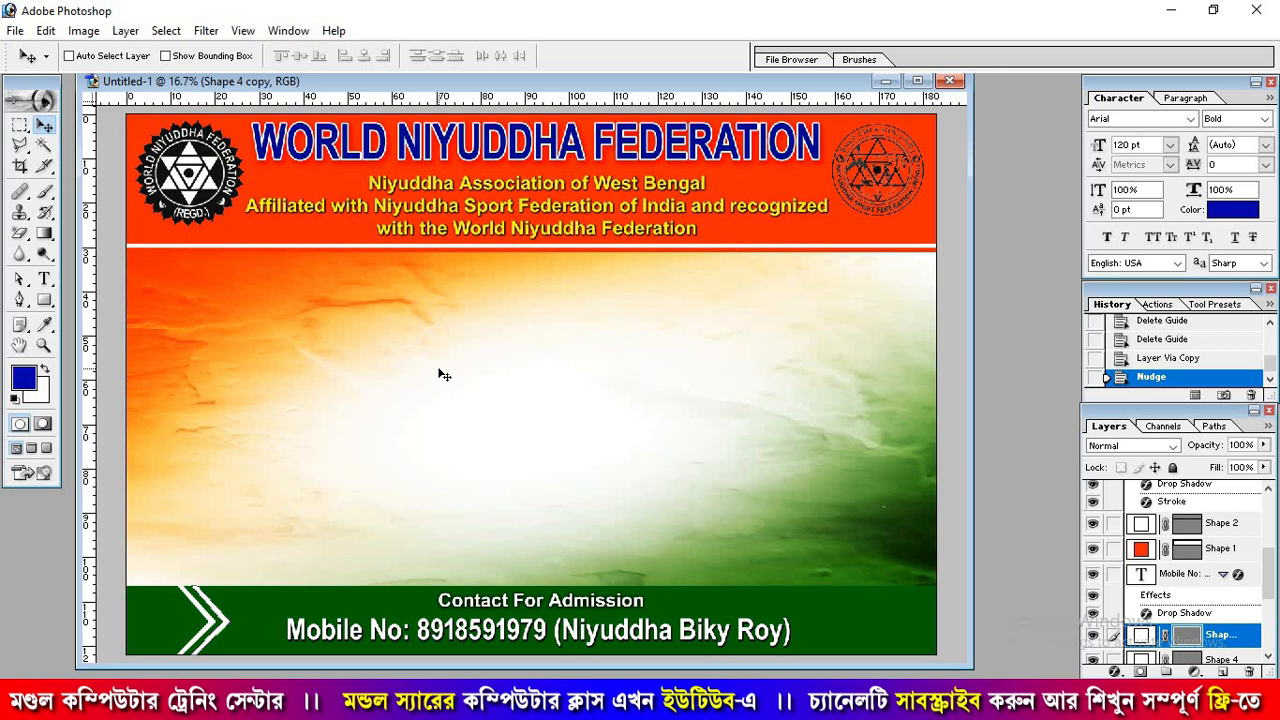
Step: Duplicate the chevron again, rotate the copy 180° and place it near the right end of the footer
key(ctrl+j)
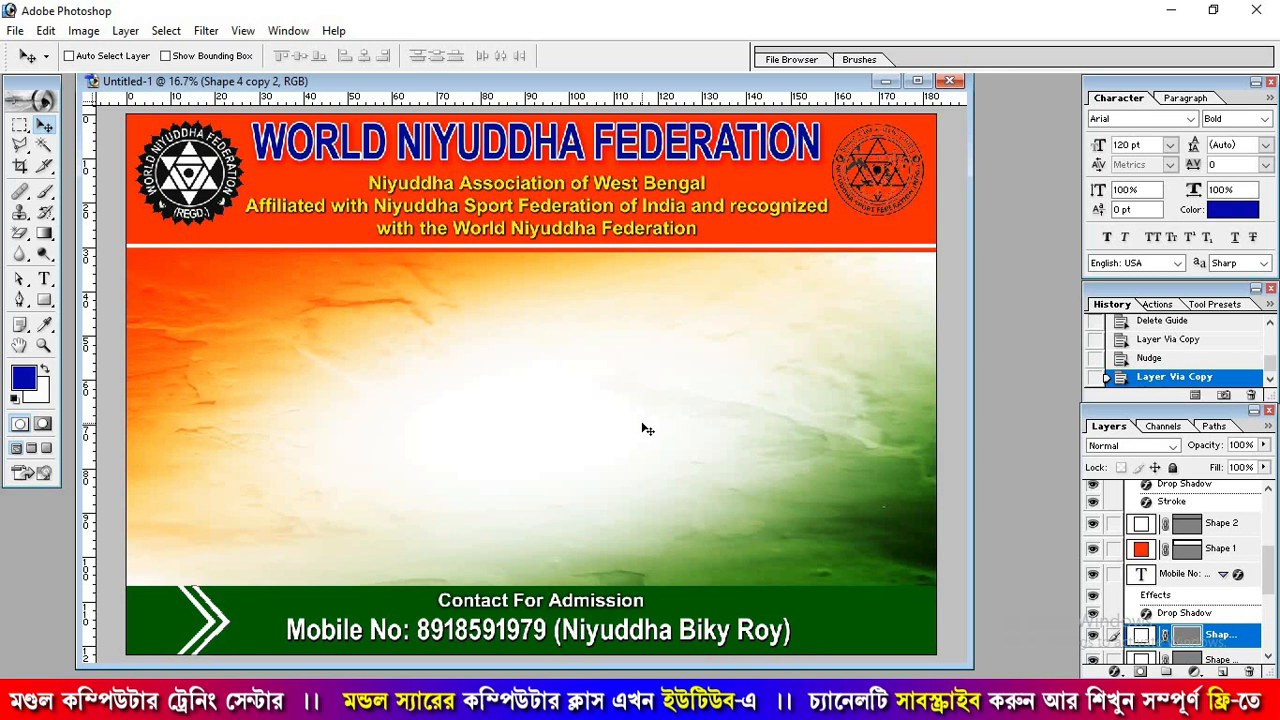
key(ctrl+t)
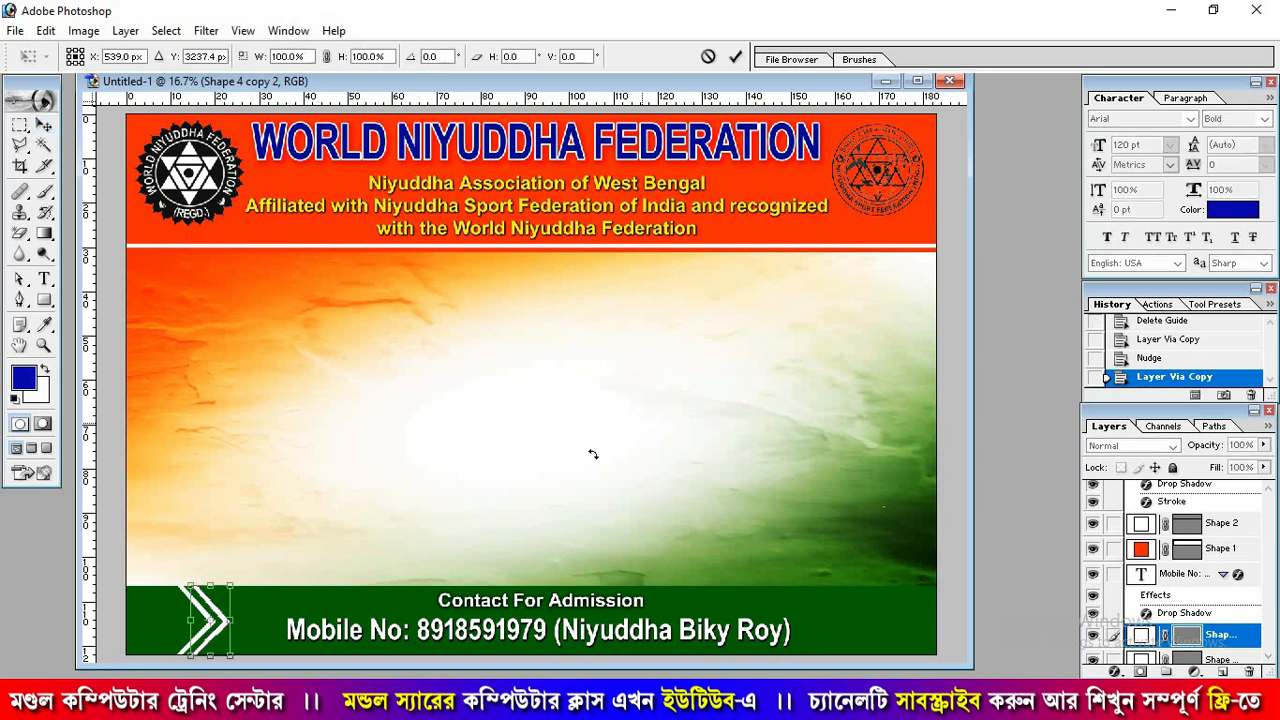
right_click(215, 614)
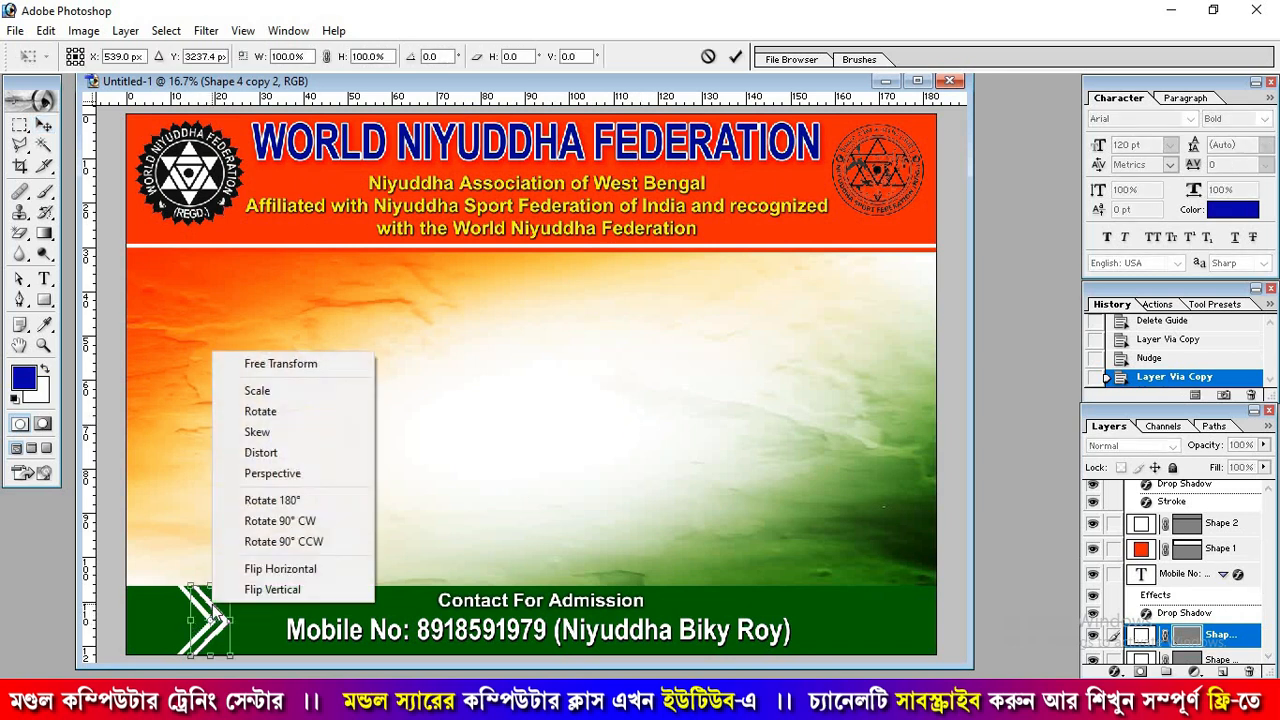
click(287, 499)
key(Return)
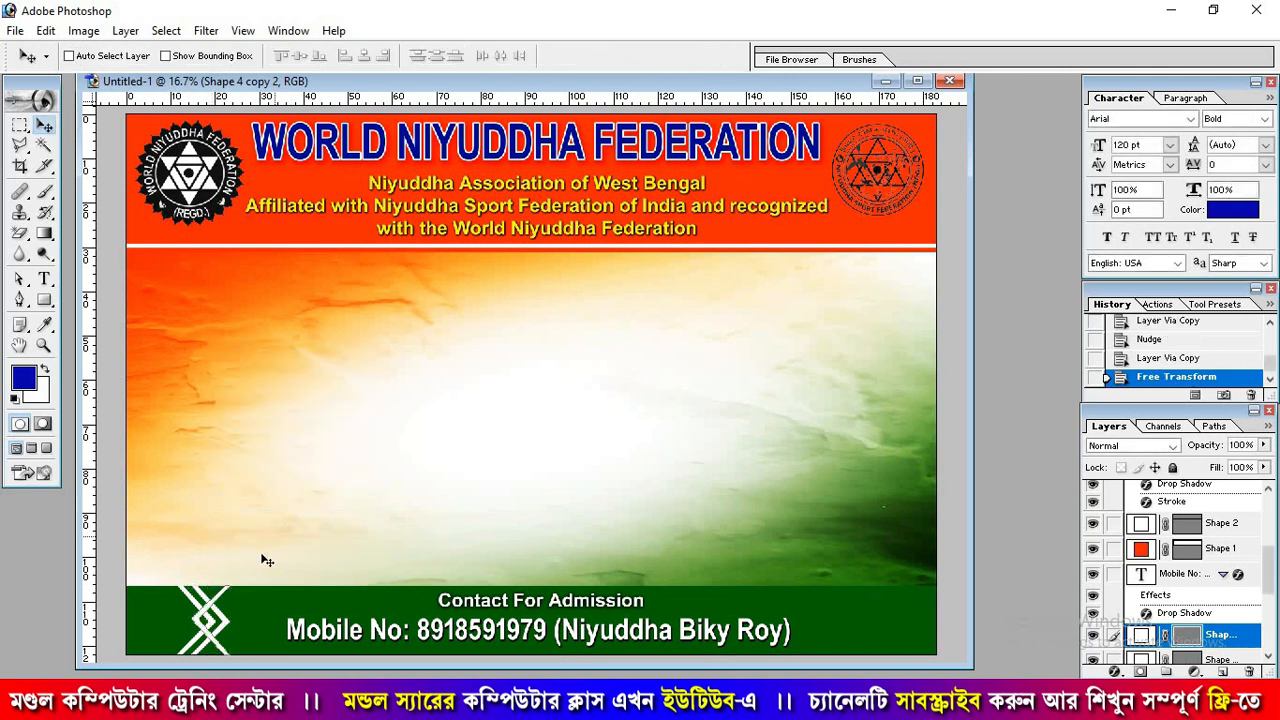
drag(226, 601, 865, 603)
key(Down)
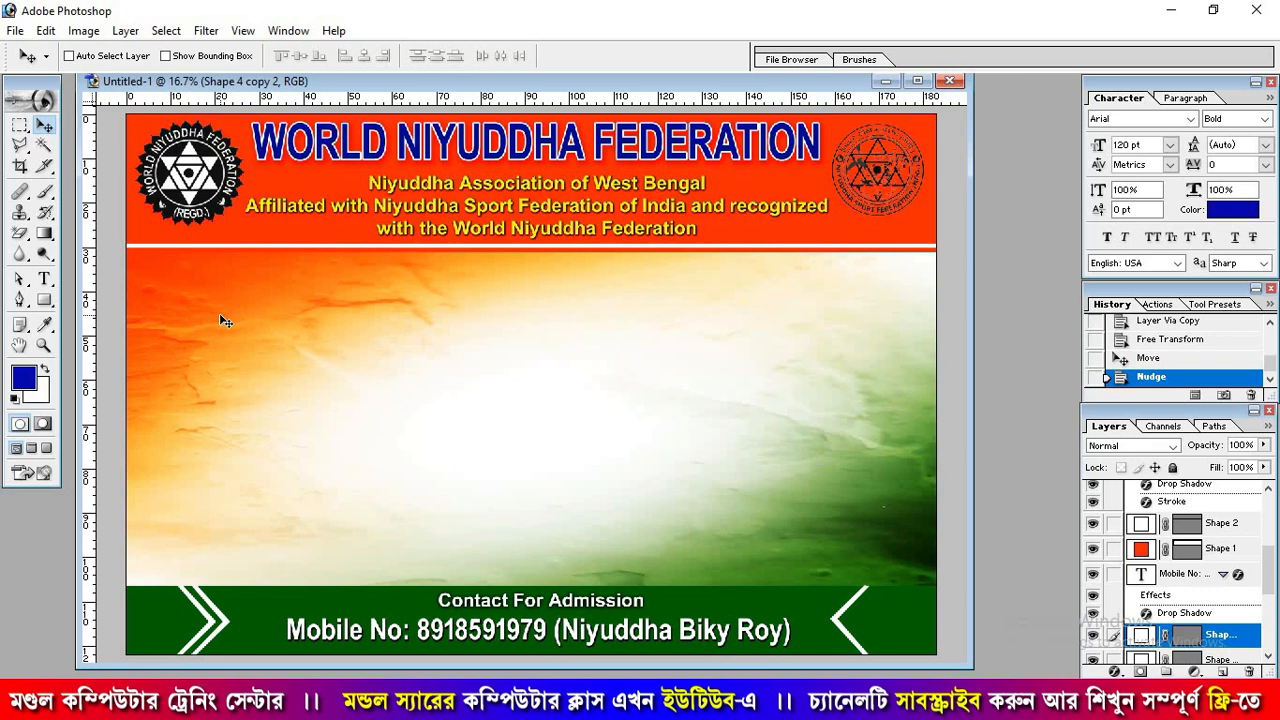
Step: Duplicate the left-pointing chevron and nudge the copy right to form a matching double chevron
key(ctrl+j)
key(shift+Right)
key(shift+Right)
key(shift+Right)
key(shift+Right)
key(shift+Right)
key(shift+Right)
key(shift+Right)
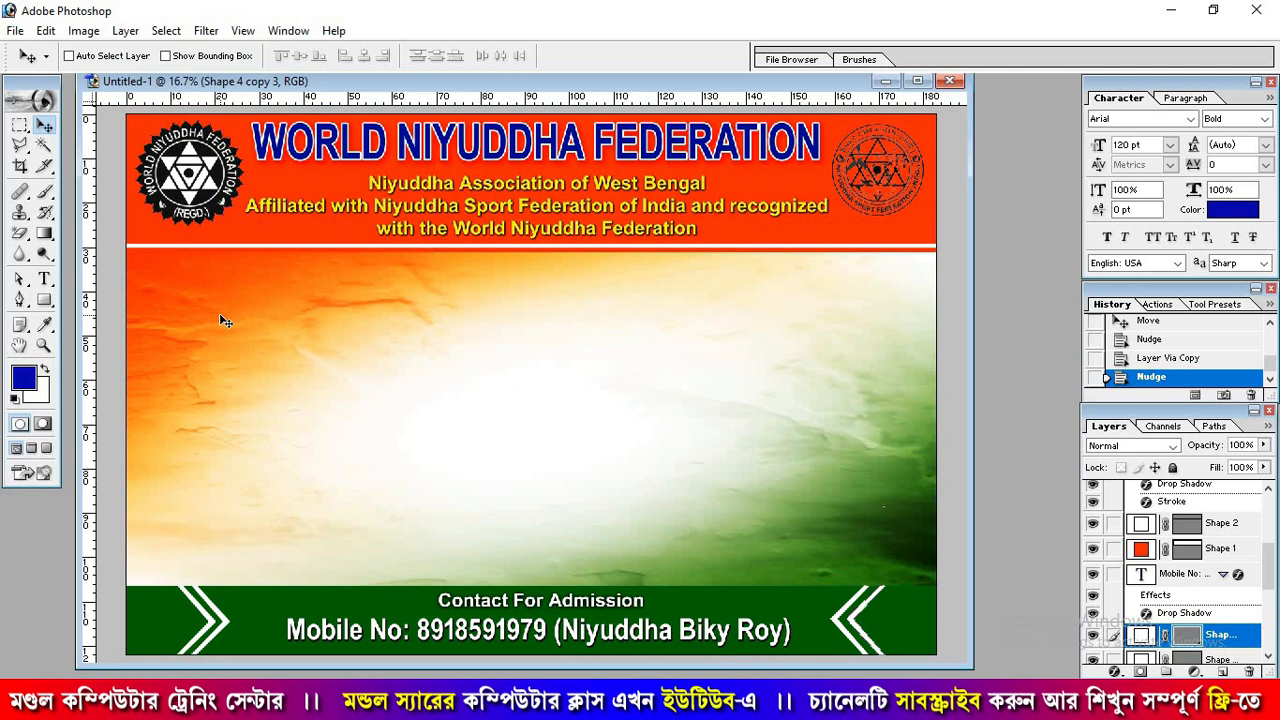
Step: Copy "Benefits of Niyuddha" from the Word document and paste it as a text layer centred just below the header band
key(alt+Tab)
drag(362, 251, 480, 247)
key(alt+Tab)
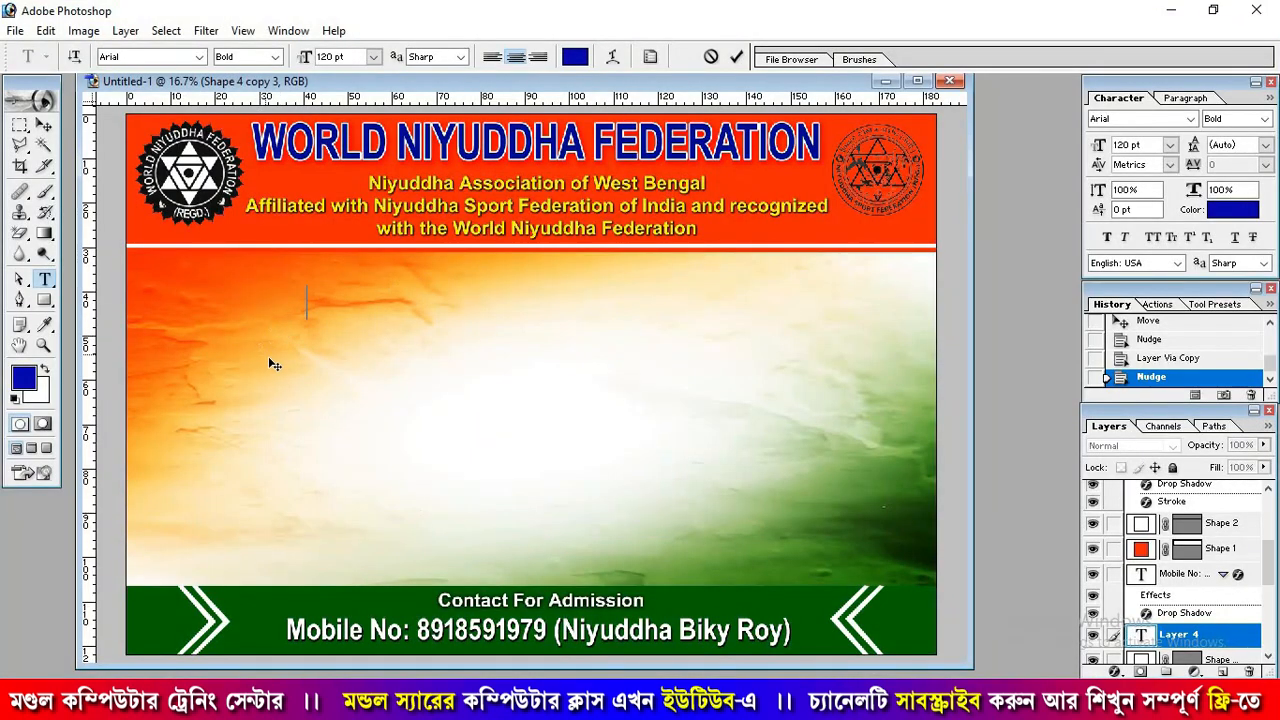
key(ctrl+v)
key(ctrl+Return)
key(v)
drag(318, 299, 496, 273)
Step: Enlarge the "Benefits of Niyuddha" heading to about 211 pt, add a stroke and drop shadow, and centre it
key(ctrl+t)
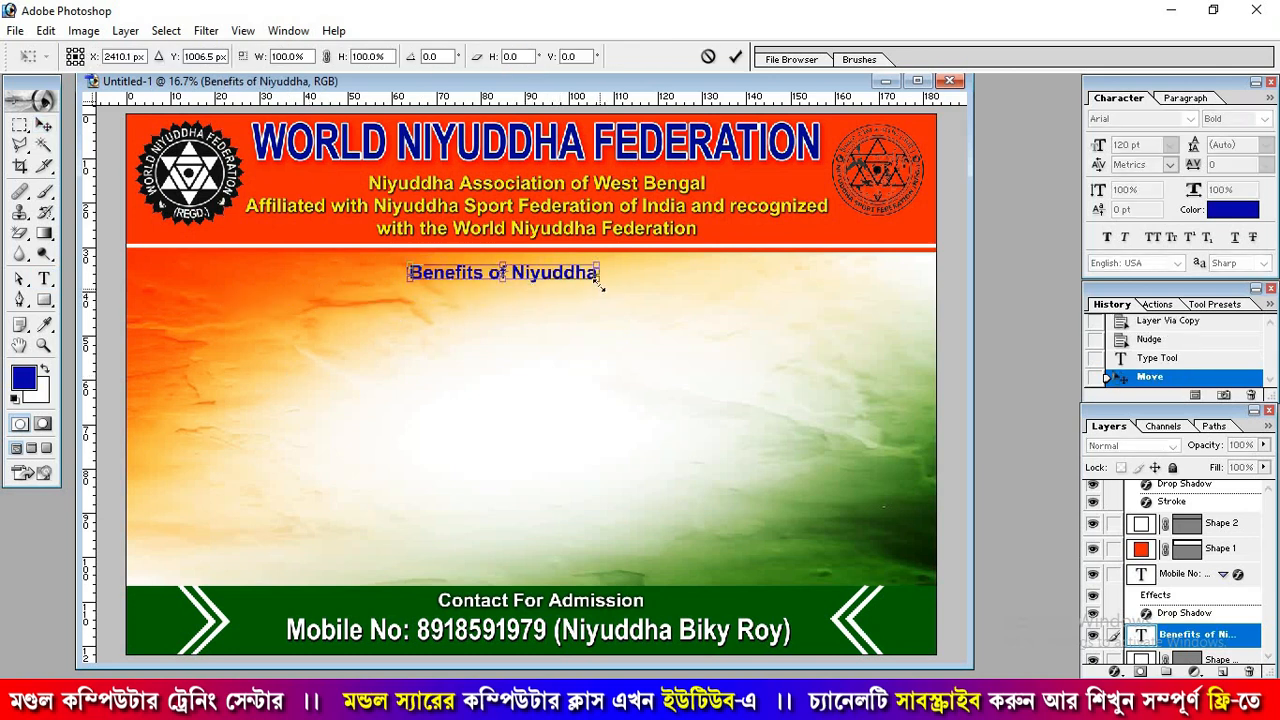
drag(602, 284, 670, 292)
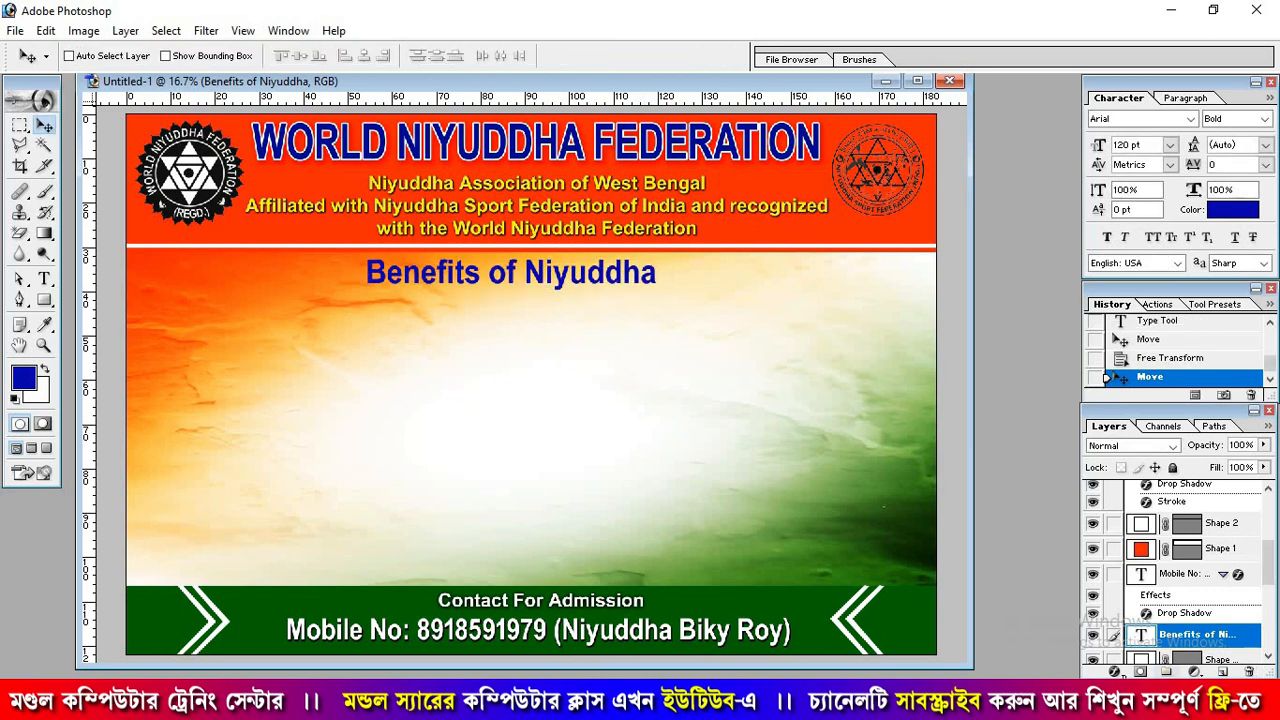
click(1114, 671)
click(1140, 657)
click(698, 420)
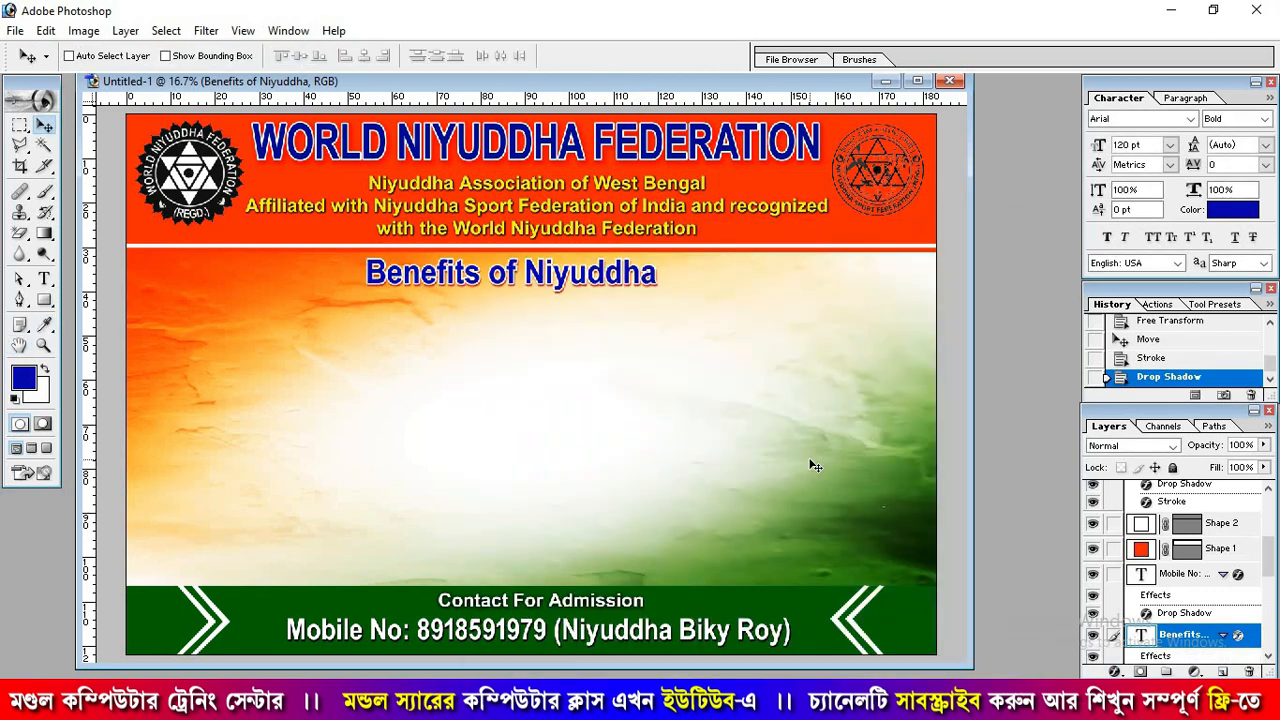
drag(576, 282, 580, 282)
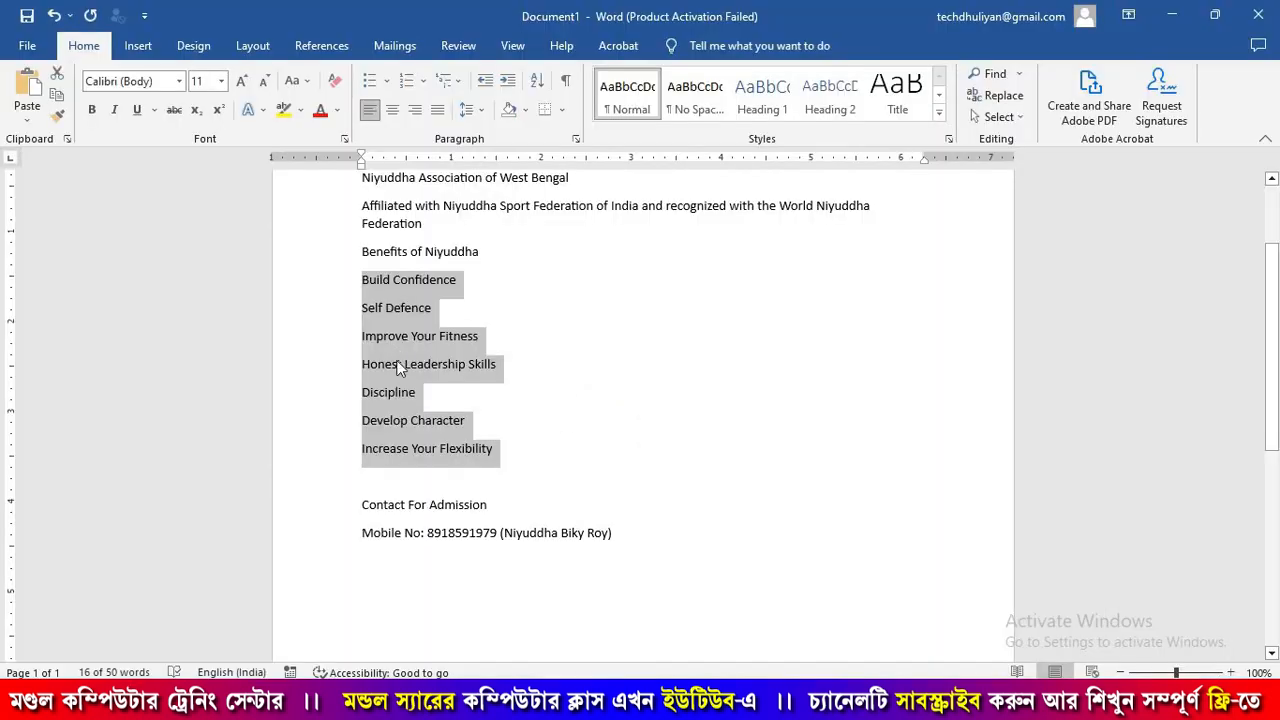
Step: Copy the seven benefit lines, "Build Confidence" to "Increase Your Flexibility", from the Word document and paste them as text centred under the heading
drag(362, 280, 465, 420)
drag(502, 461, 494, 472)
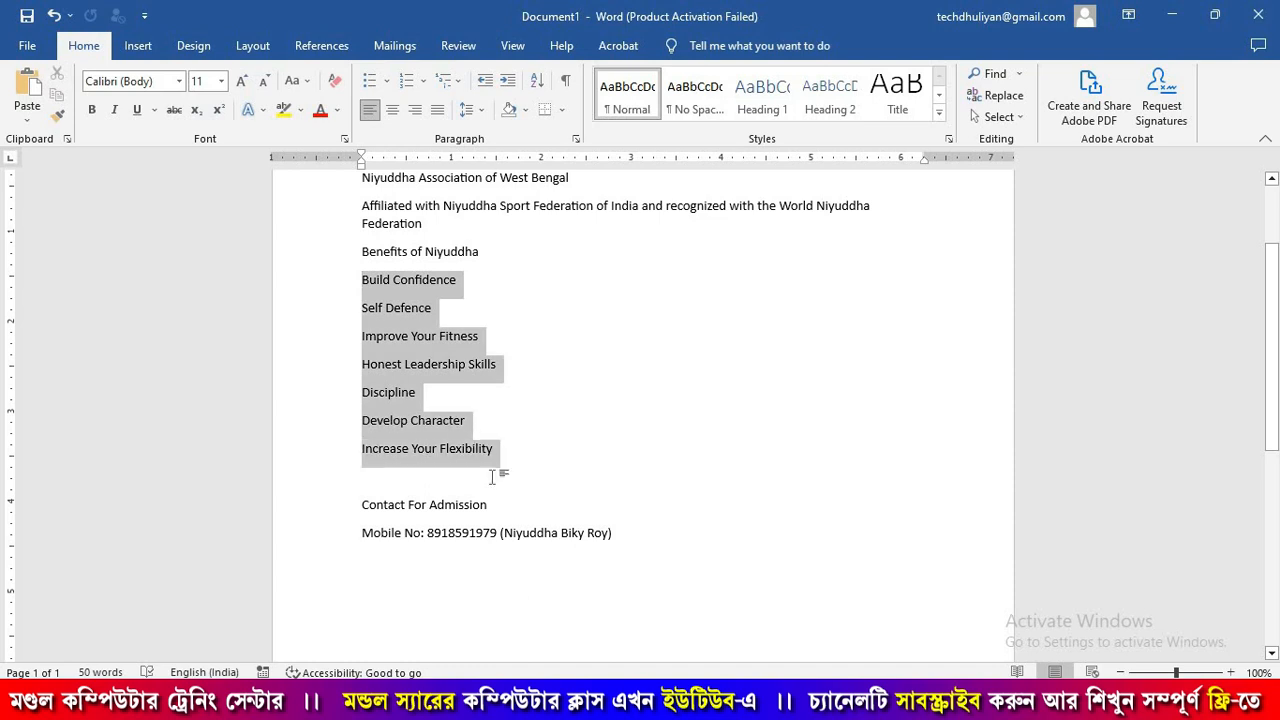
click(350, 700)
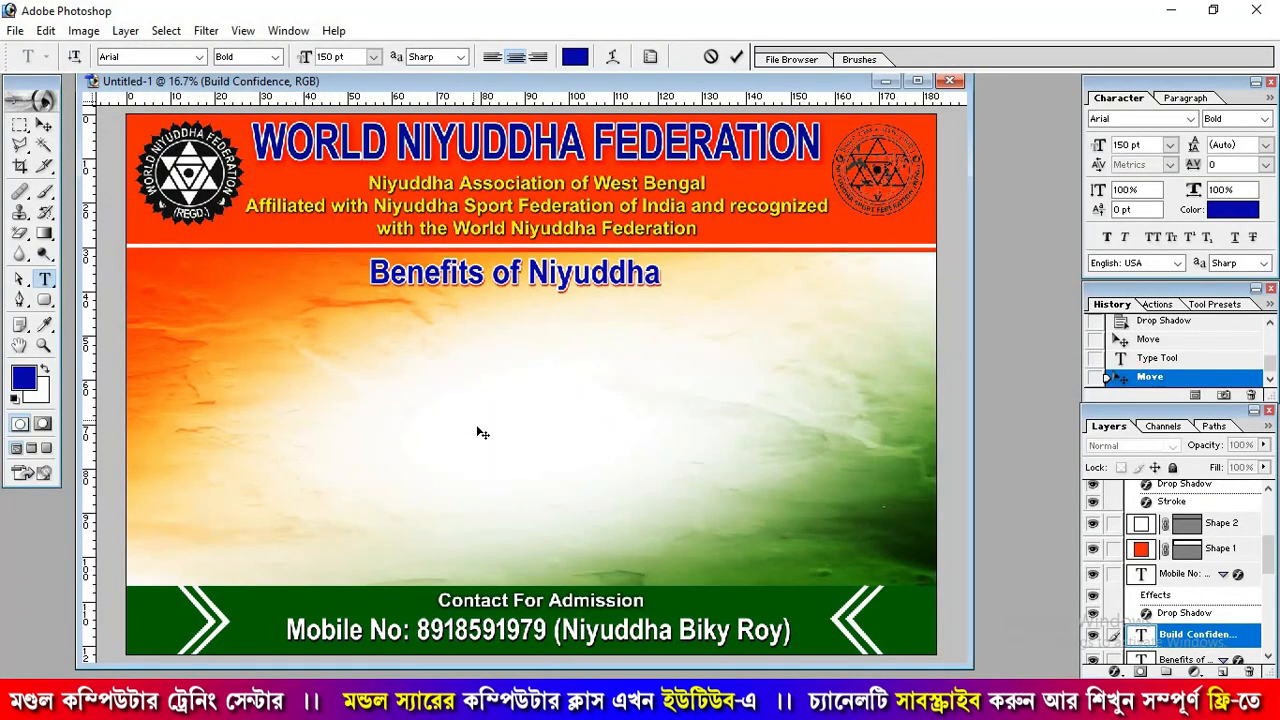
key(ctrl+v)
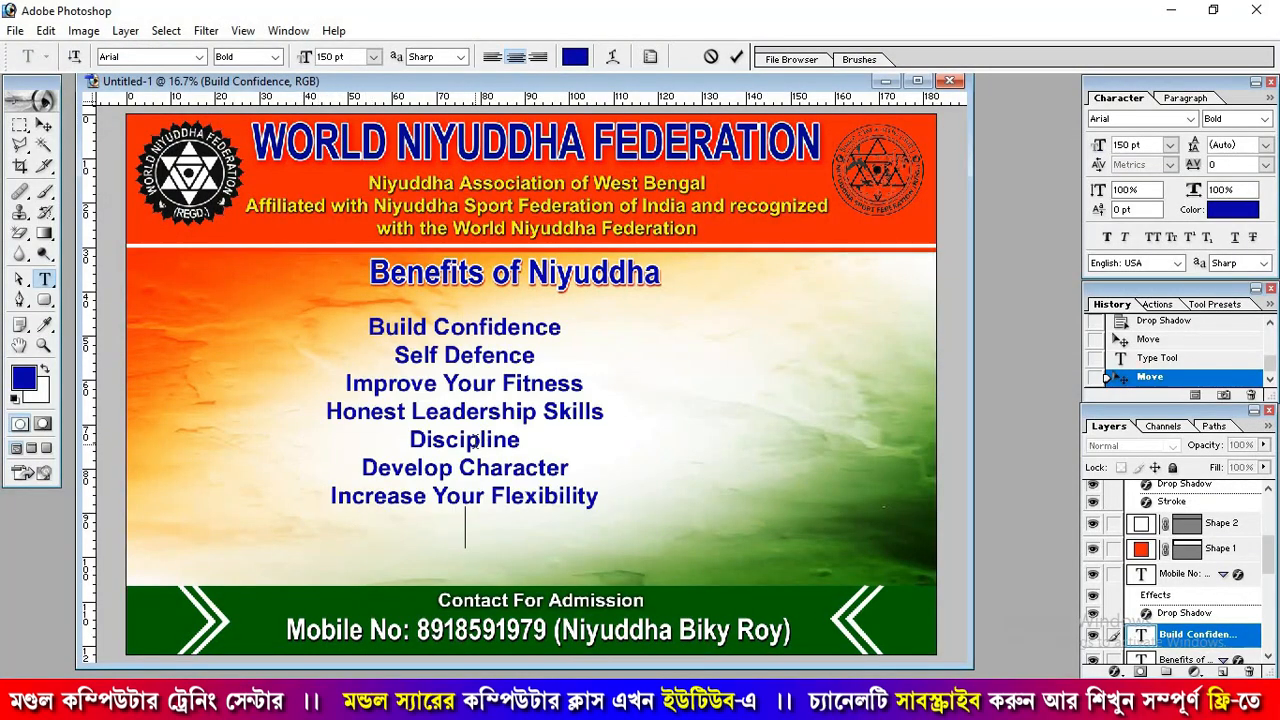
drag(649, 528, 700, 531)
Step: Set the leading of all seven benefit lines to 240 pt and move the text block slightly up under the heading
drag(418, 327, 651, 497)
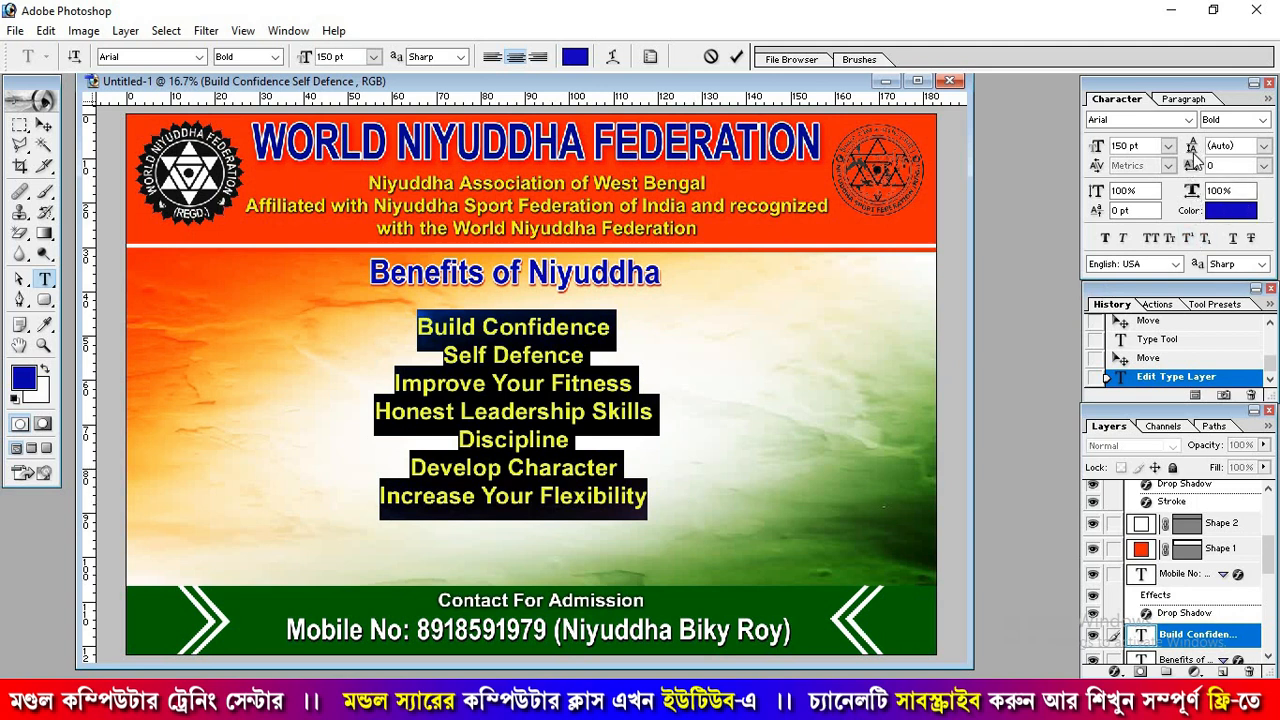
click(1264, 150)
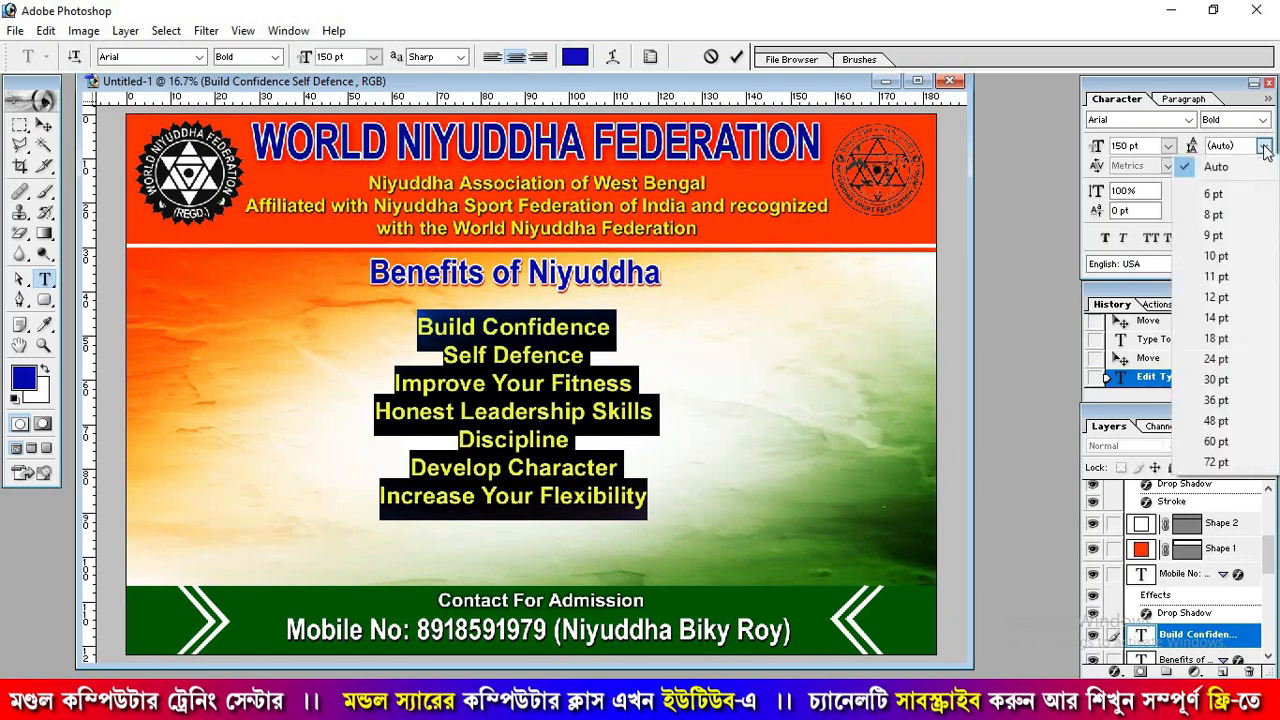
click(1228, 355)
click(44, 126)
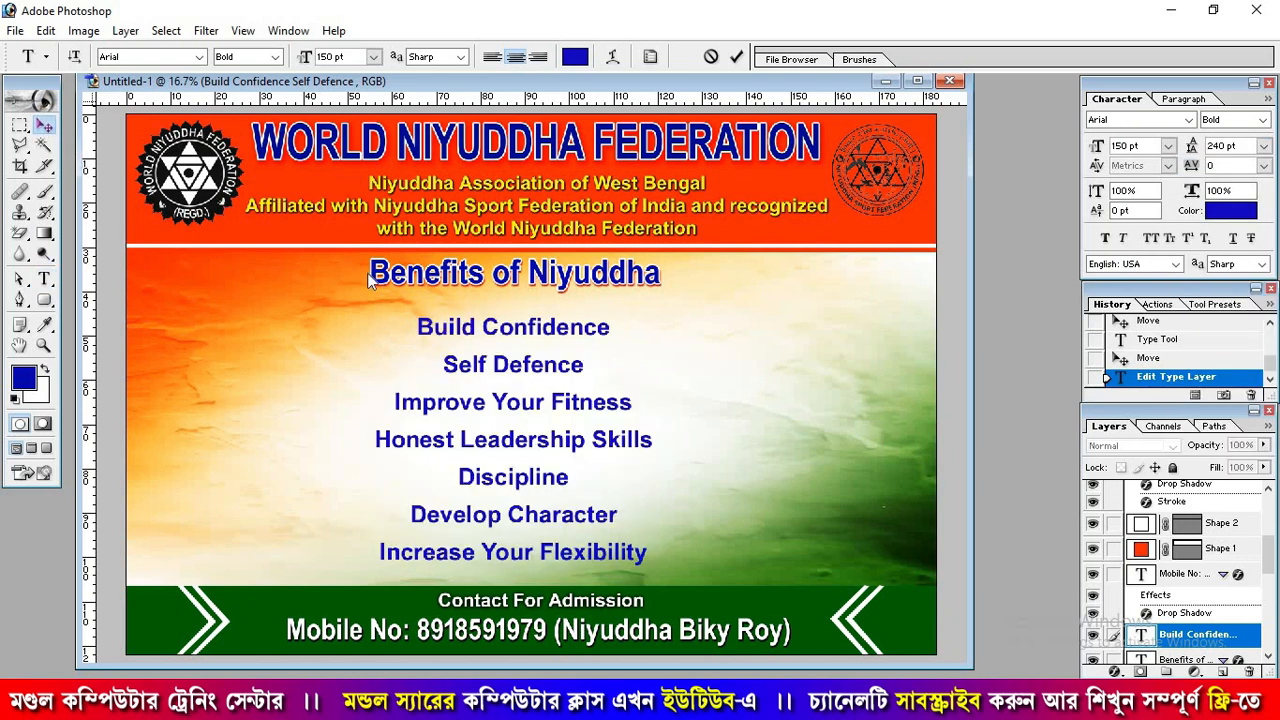
drag(519, 400, 522, 403)
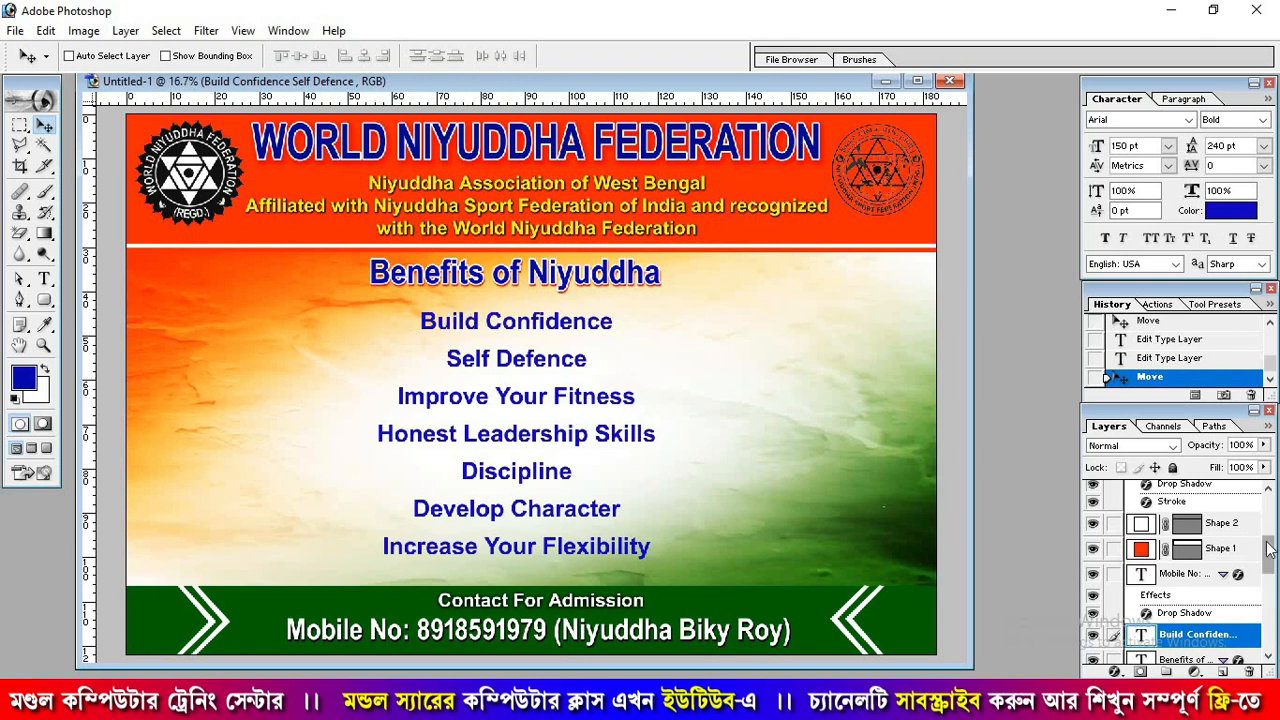
Step: Add a new layer directly beneath the benefits text and marquee a rectangle about 90 cm wide around the "Build Confidence" line
drag(1270, 553, 1270, 568)
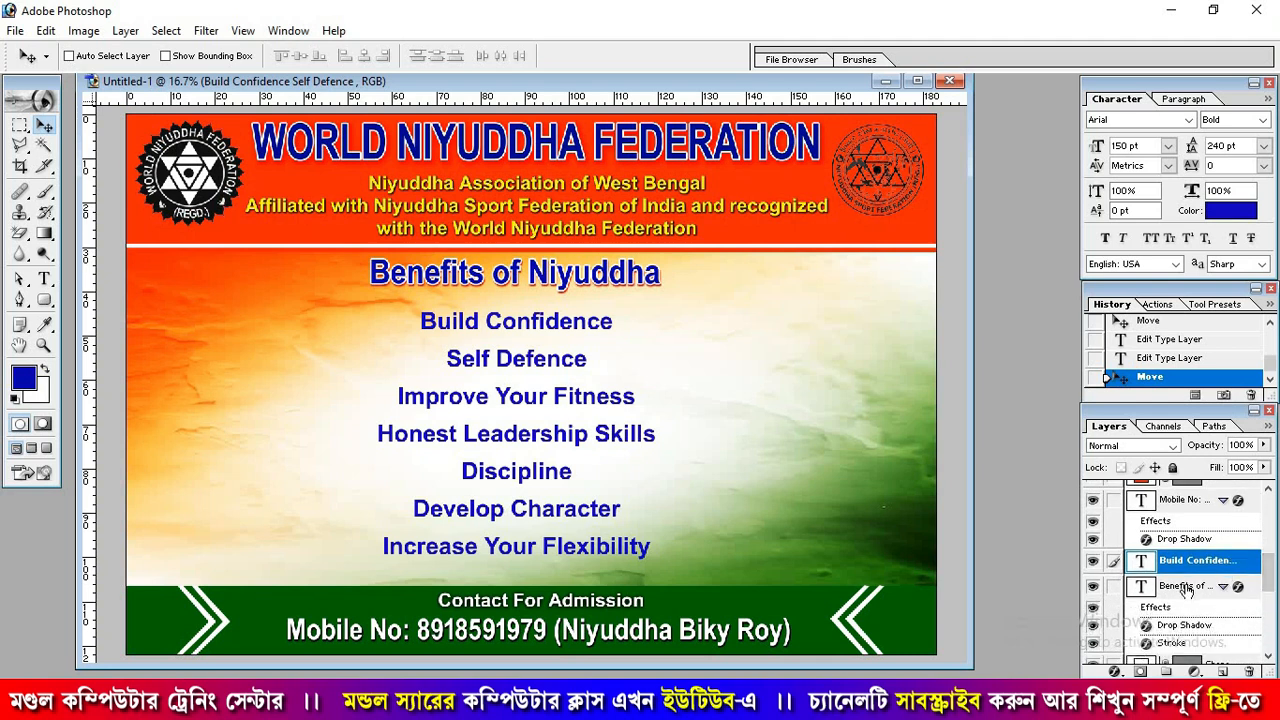
click(1186, 586)
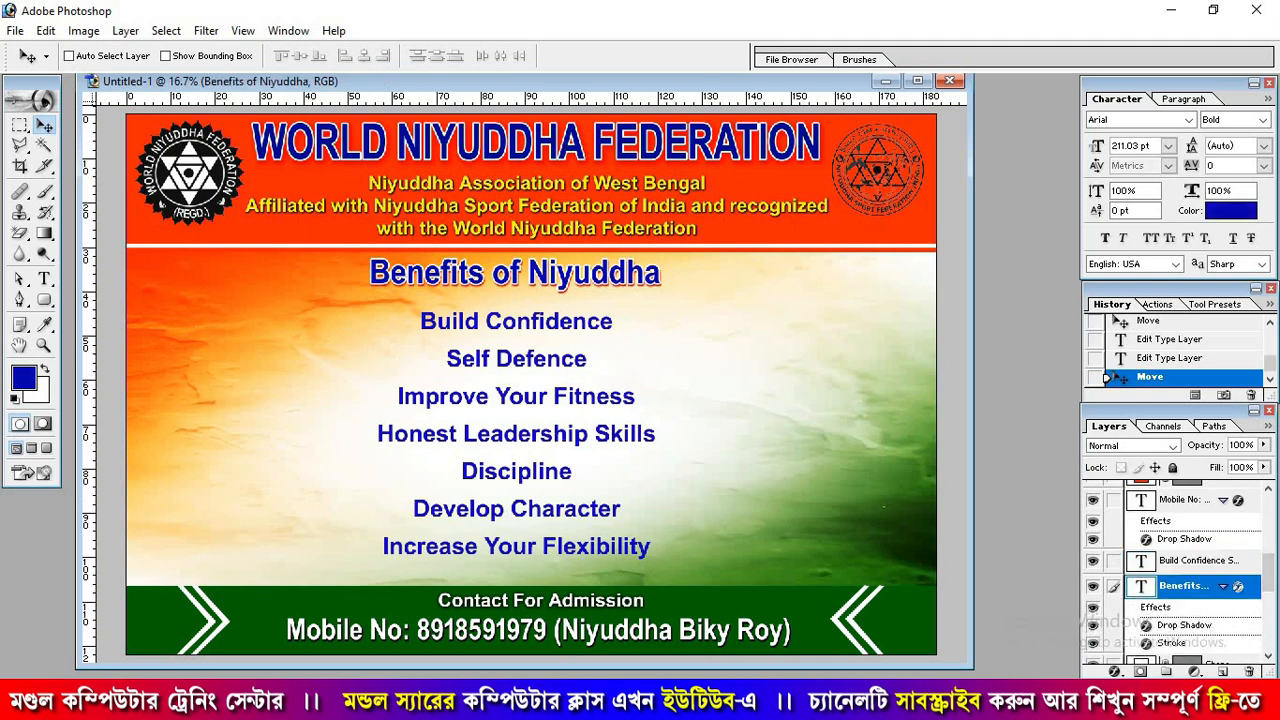
click(1223, 671)
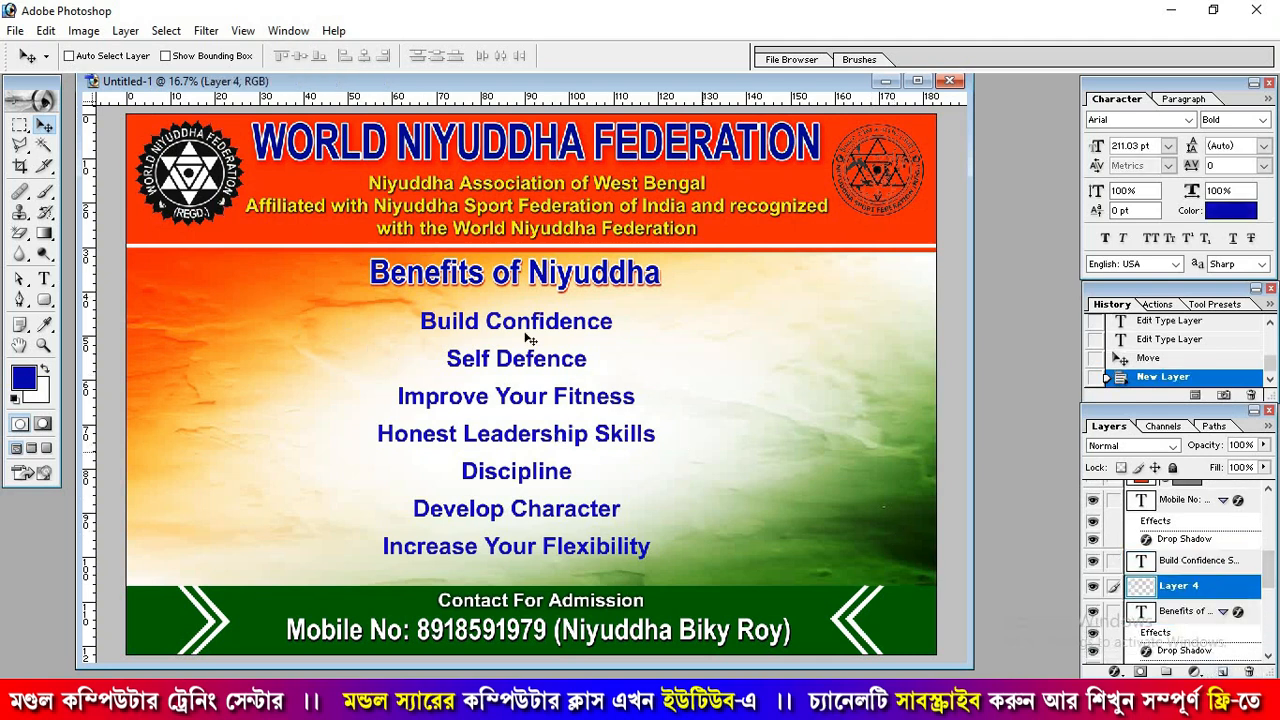
click(18, 128)
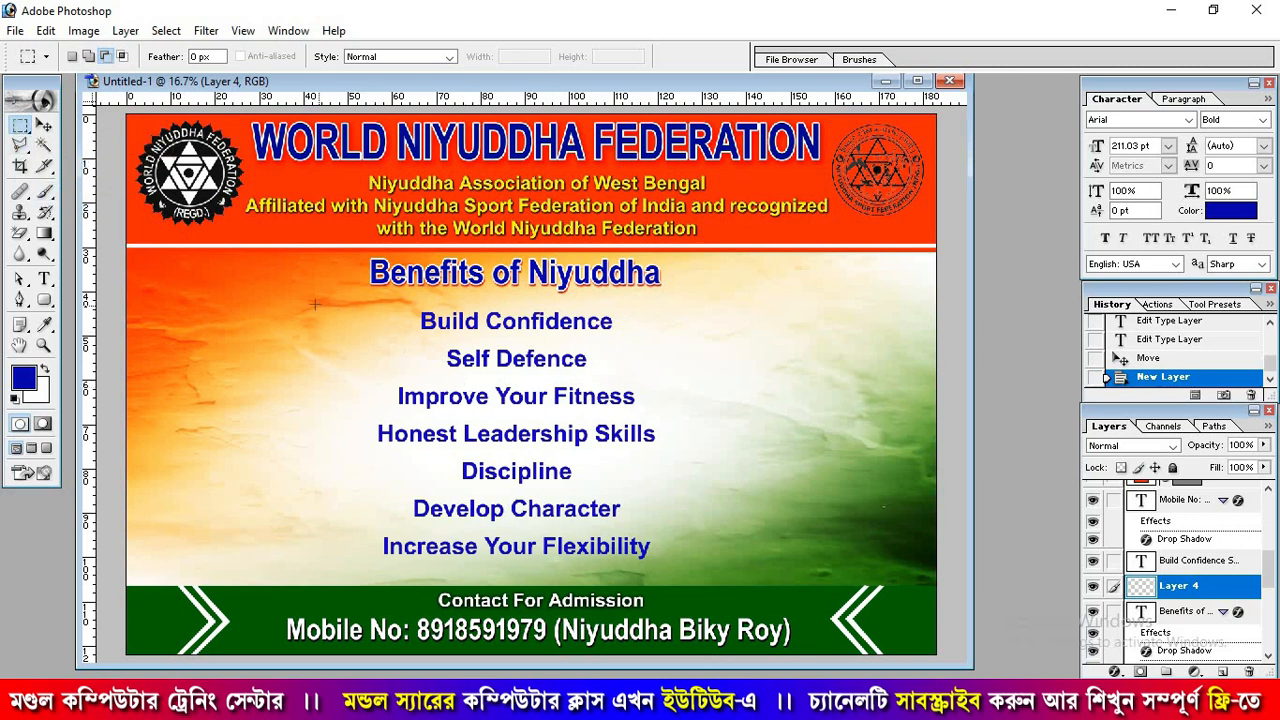
drag(314, 303, 632, 338)
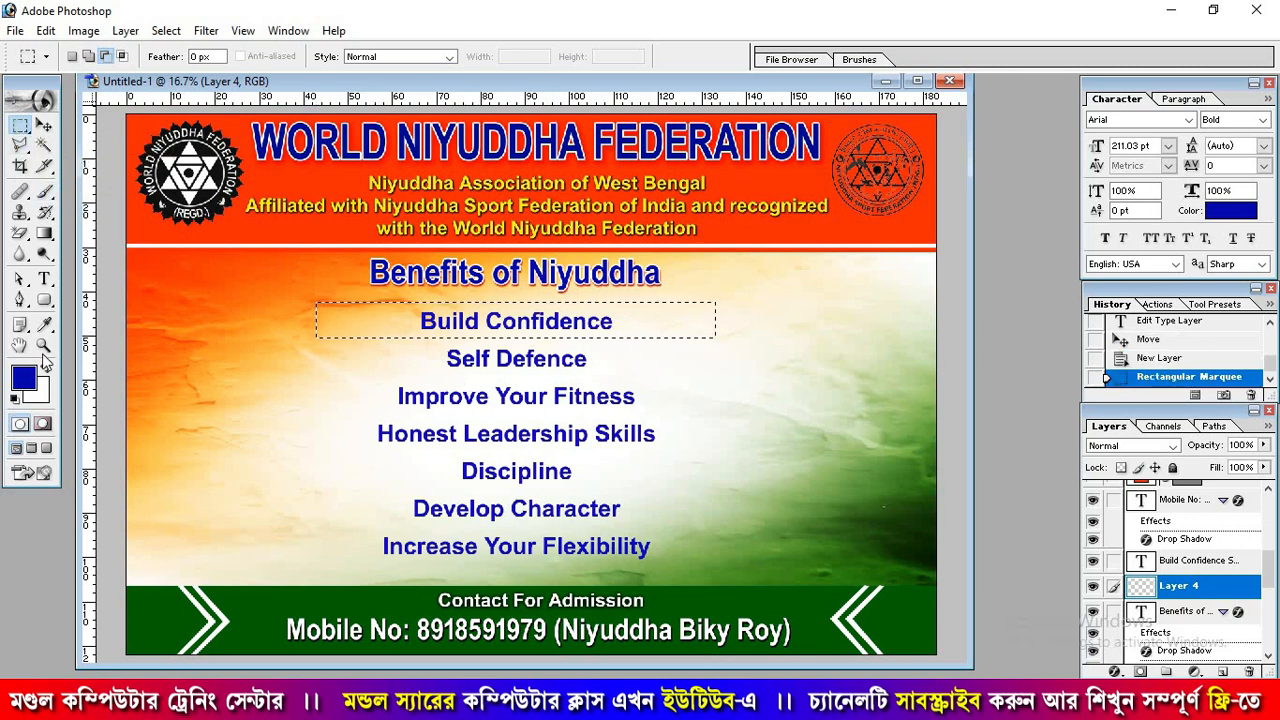
Step: Set the foreground colour to orange-red FF2501 and fill the rectangular selection behind "Build Confidence" with it
click(23, 376)
click(265, 325)
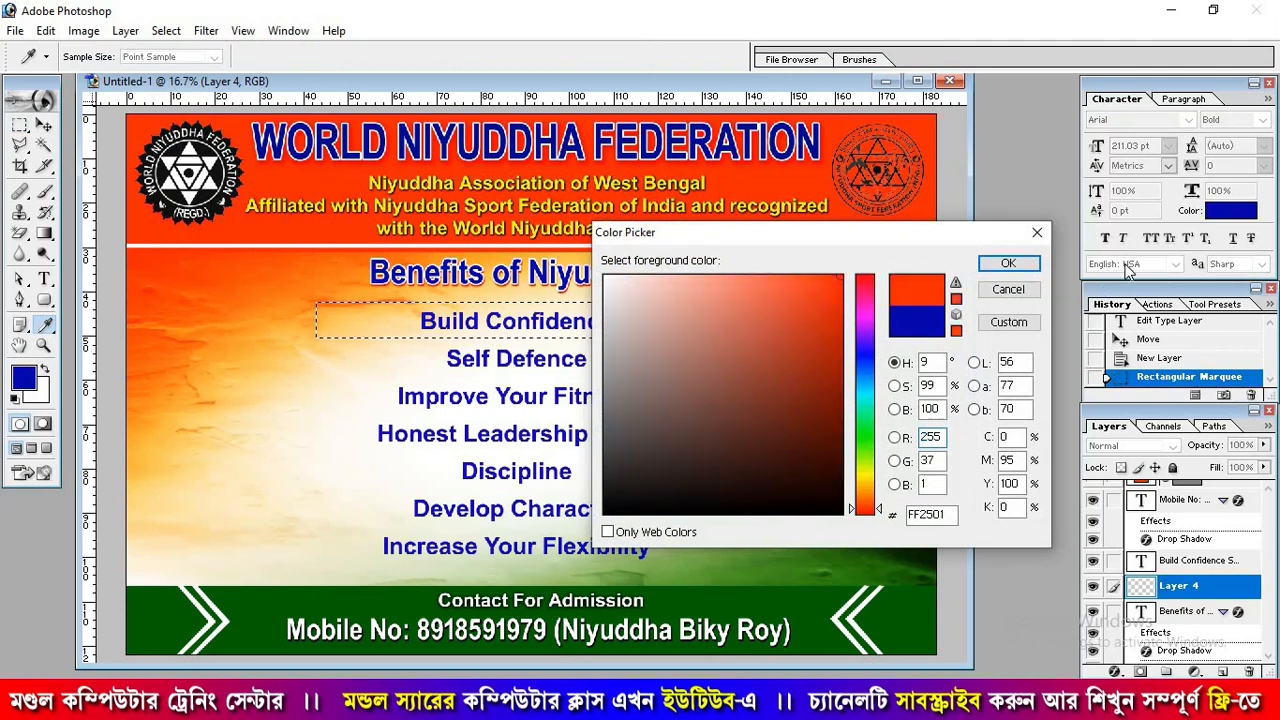
click(1008, 263)
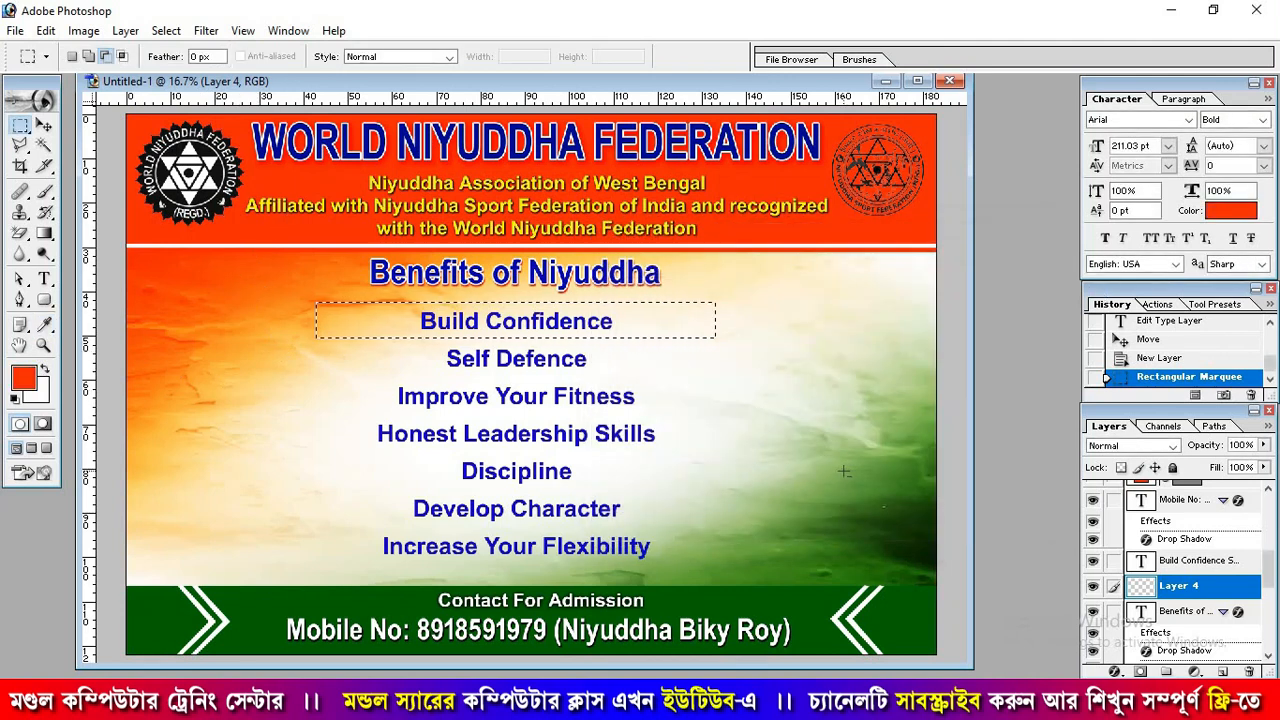
key(alt+BackSpace)
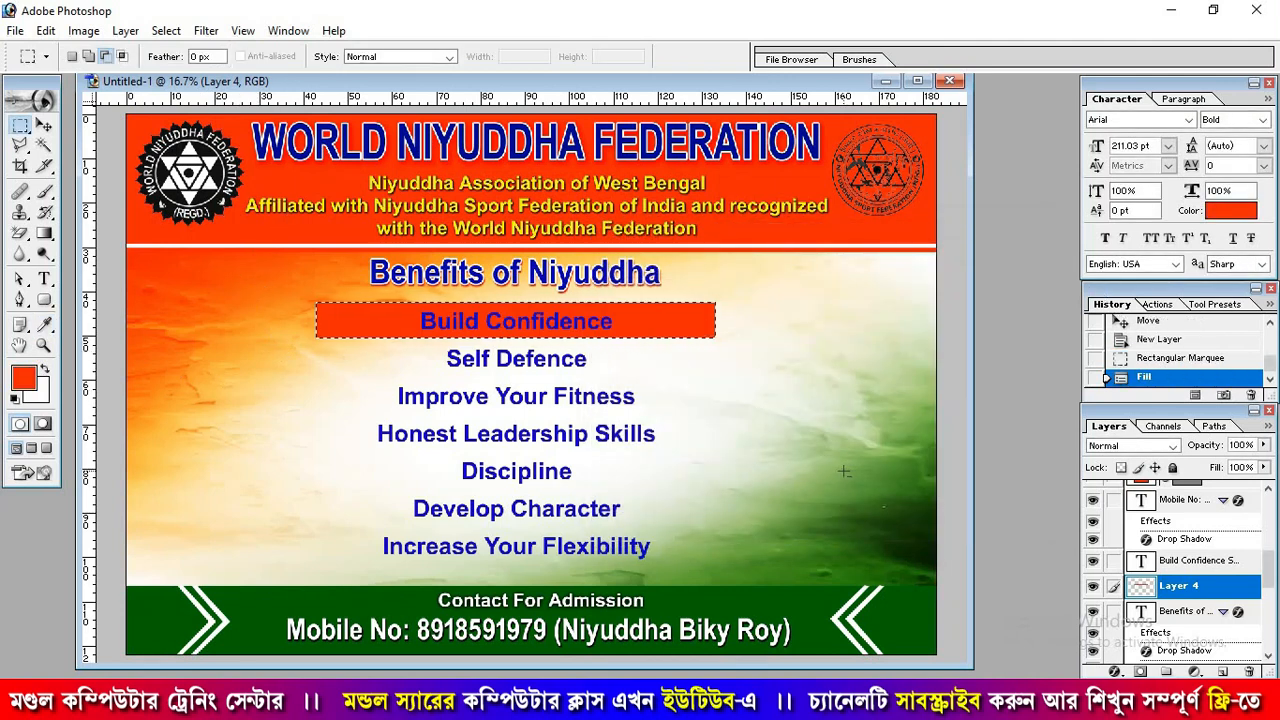
key(Return)
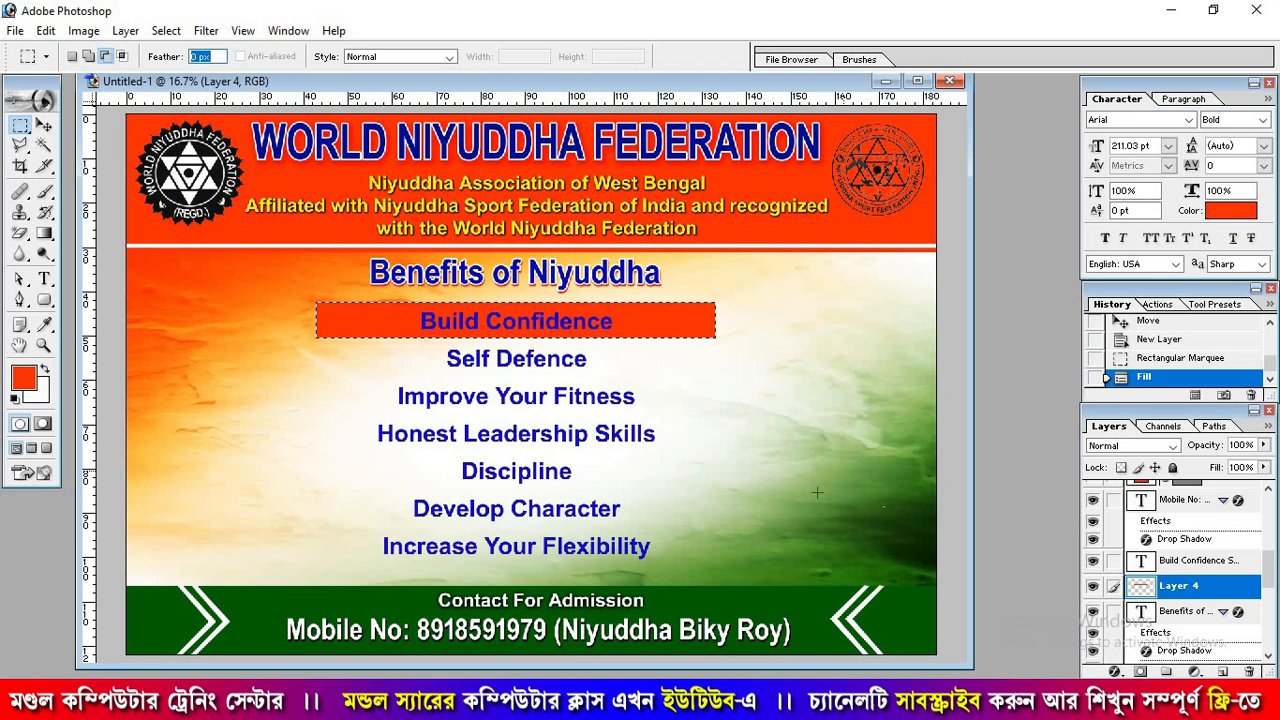
Step: Deselect the bar and set the Eraser to a soft round brush enlarged to 800 px at 50% opacity
click(810, 493)
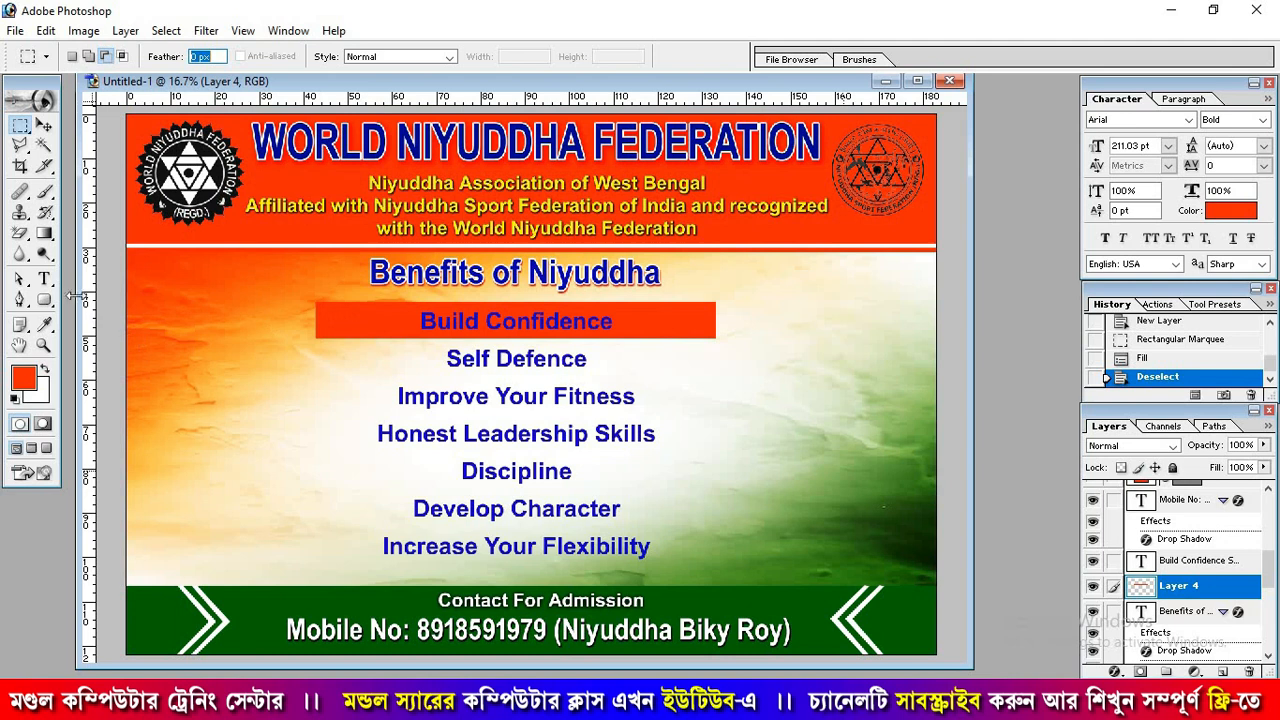
mouse_move(19, 233)
mouse_down()
mouse_move(72, 245)
mouse_move(85, 234)
mouse_up()
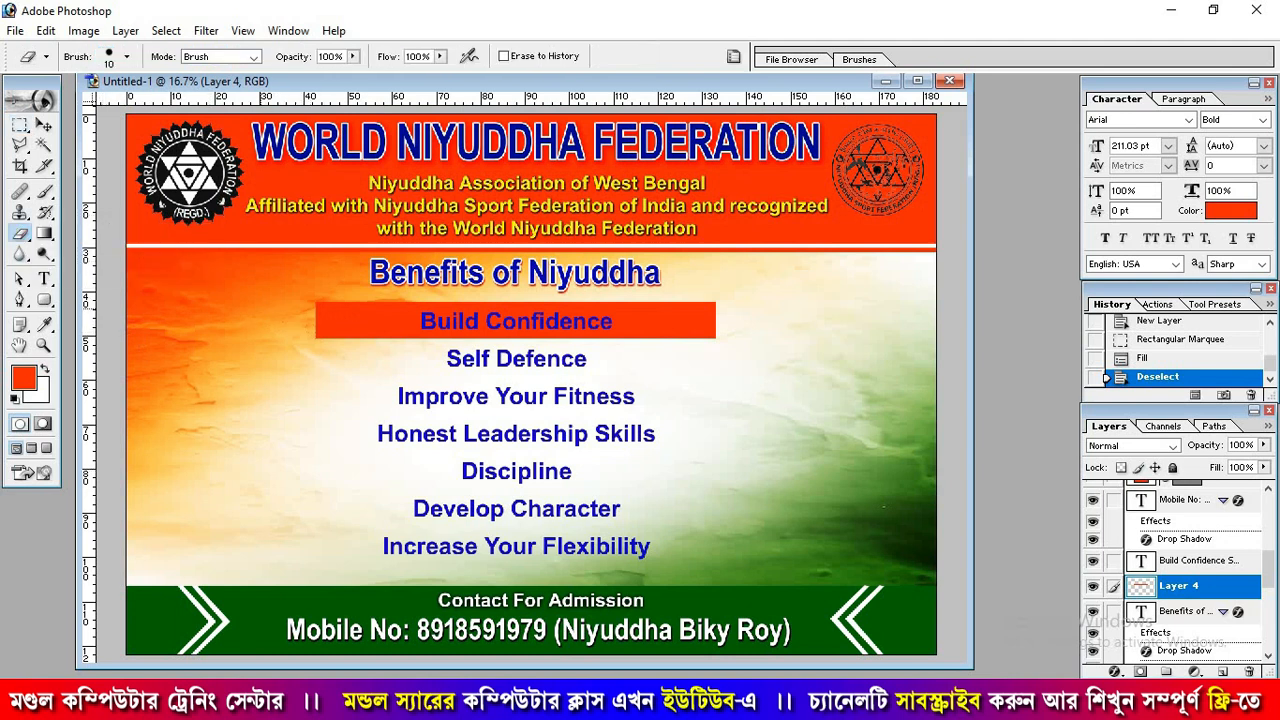
click(127, 57)
scroll(128, 240, down, 5)
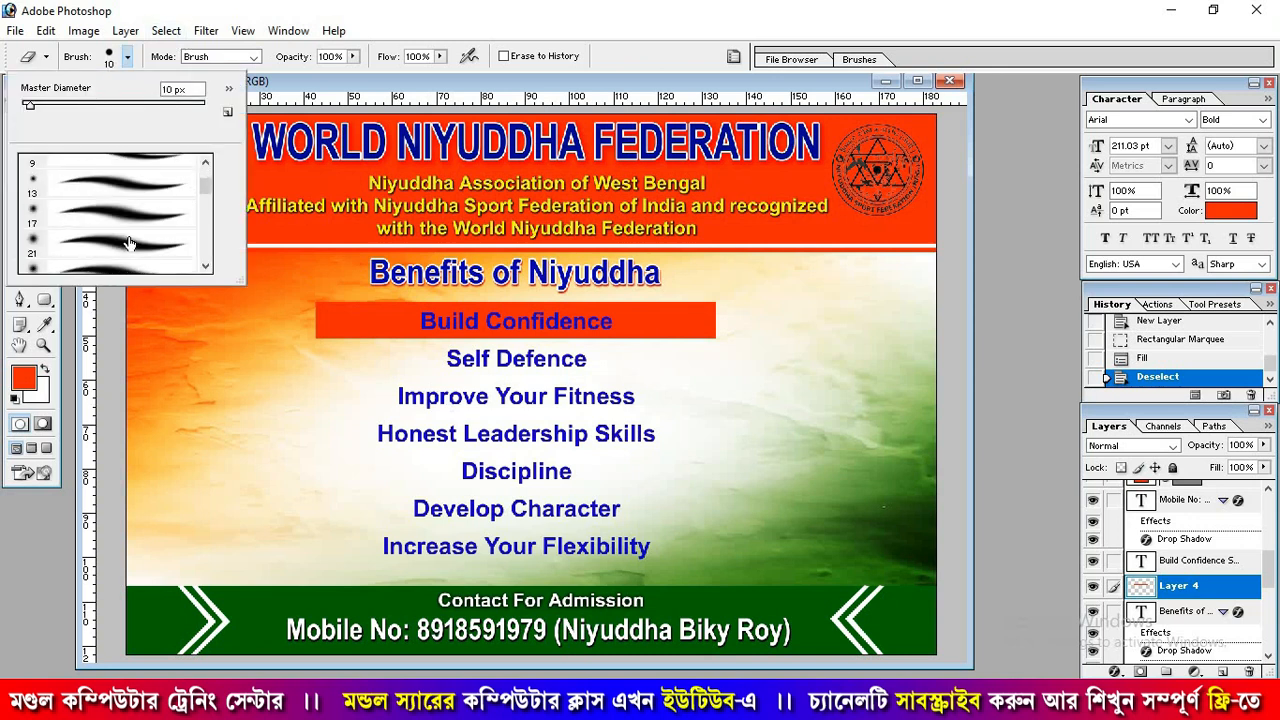
click(128, 234)
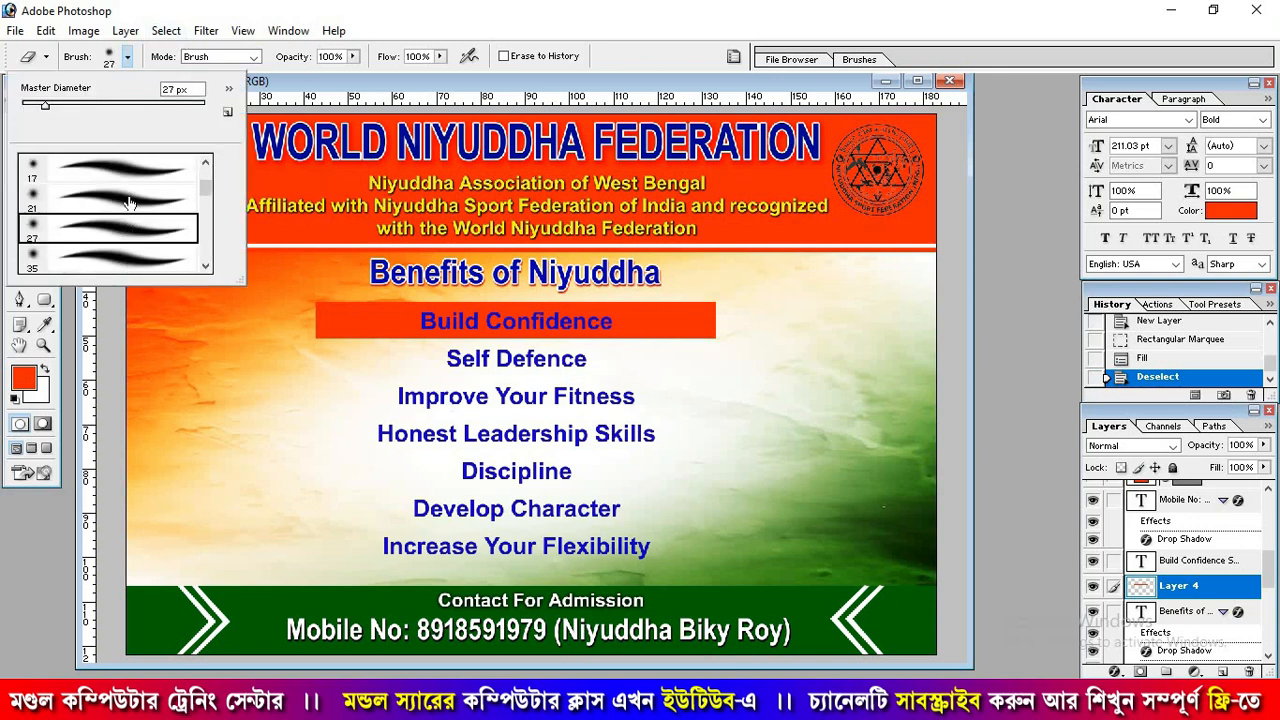
double_click(128, 200)
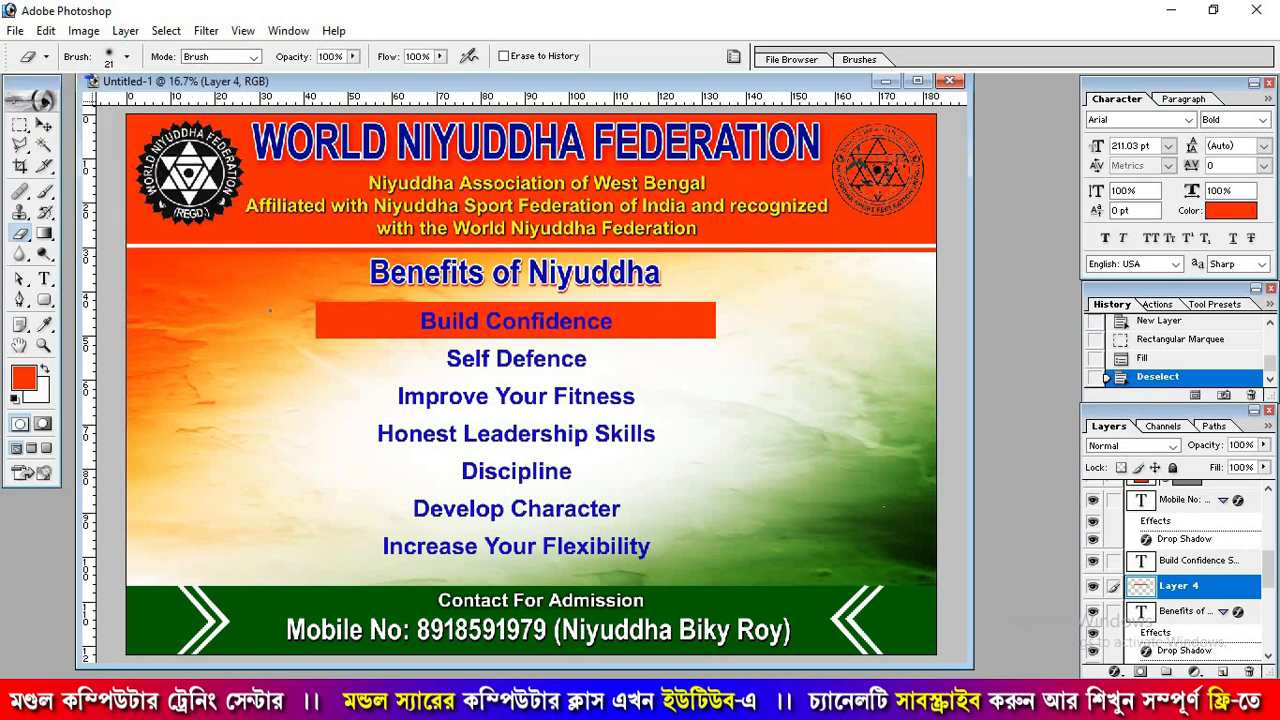
key(bracketright)
key(bracketright)
key(bracketright)
key(bracketright)
key(bracketright)
key(bracketright)
key(bracketright)
key(bracketright)
key(bracketright)
key(bracketright)
key(bracketright)
key(bracketright)
key(bracketright)
key(bracketright)
key(bracketright)
click(352, 57)
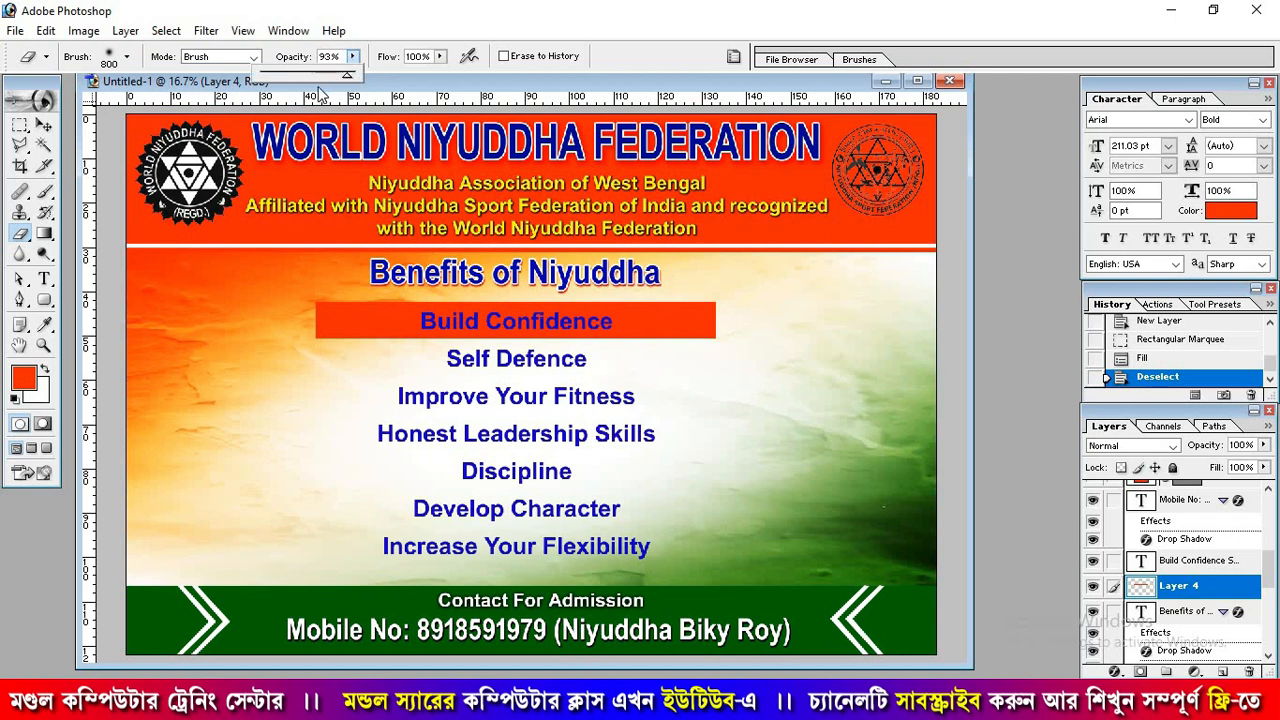
drag(355, 76, 312, 95)
Step: Erase softly over both ends of the orange-red bar behind "Build Confidence" so they fade into the background
click(307, 320)
click(320, 312)
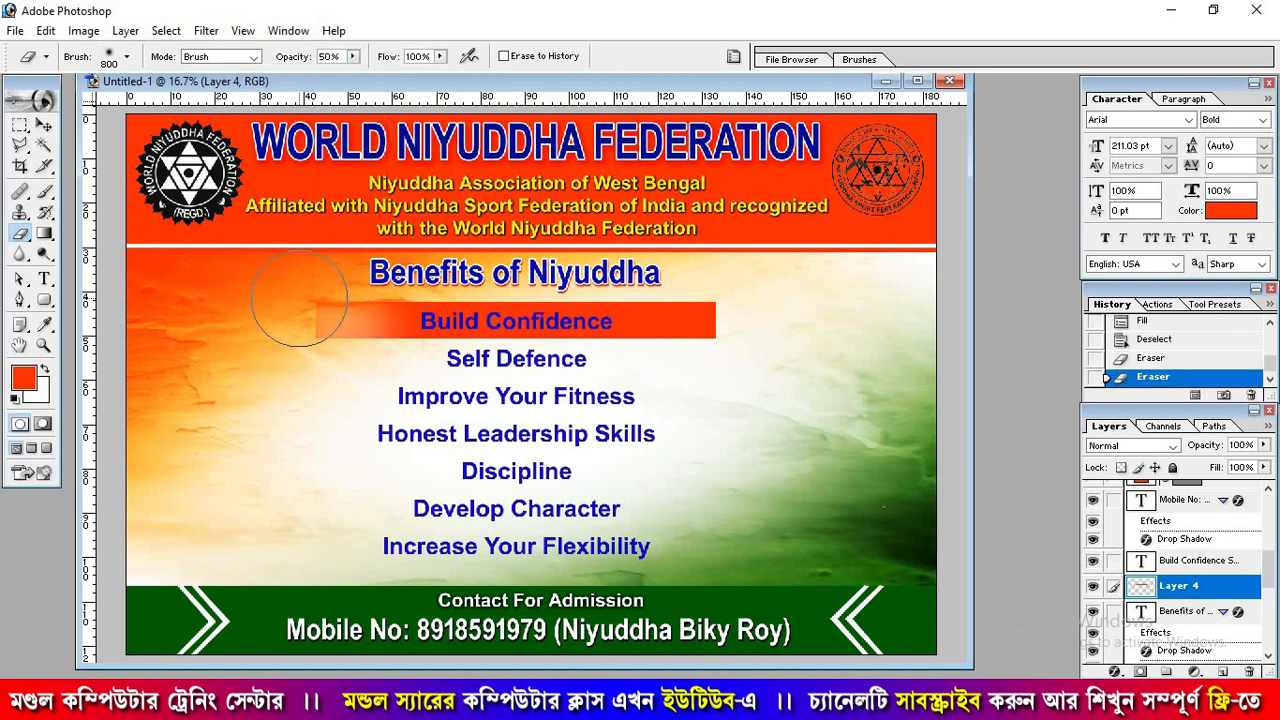
click(292, 316)
click(278, 322)
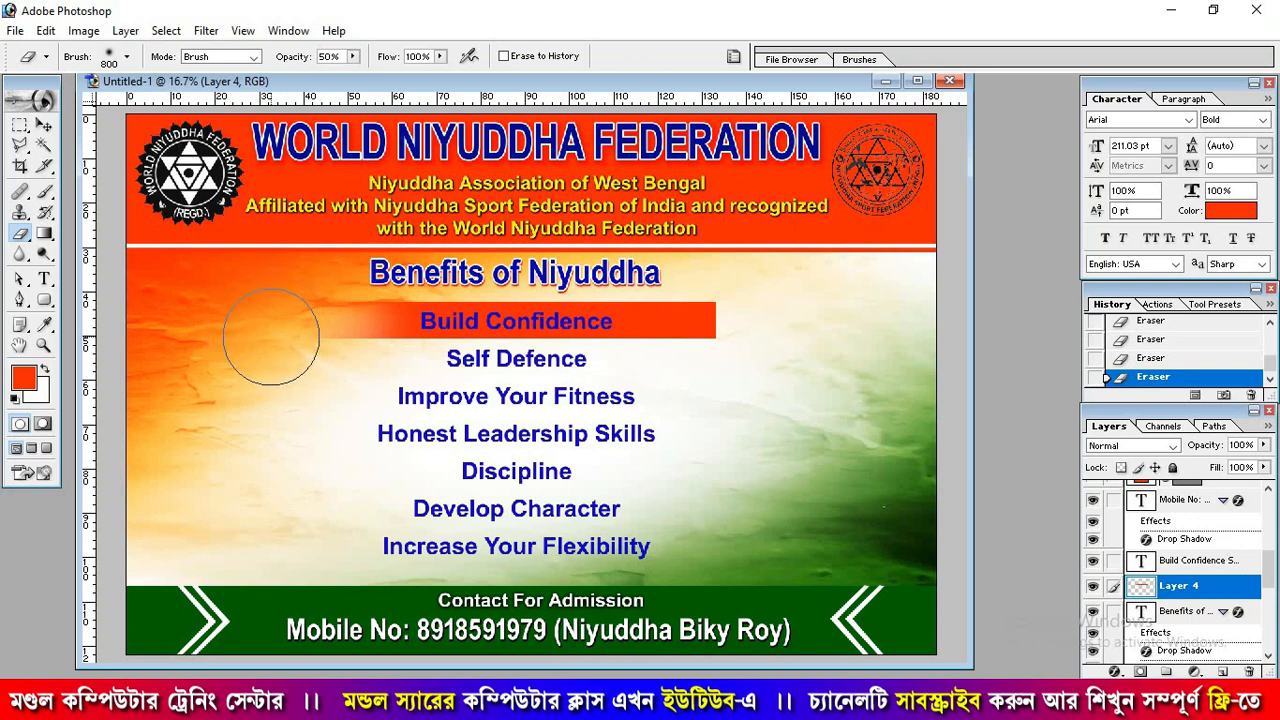
mouse_move(294, 322)
mouse_down()
mouse_move(416, 339)
mouse_move(801, 324)
mouse_move(709, 319)
mouse_move(742, 323)
mouse_move(799, 376)
mouse_move(732, 368)
mouse_move(712, 330)
mouse_up()
click(731, 321)
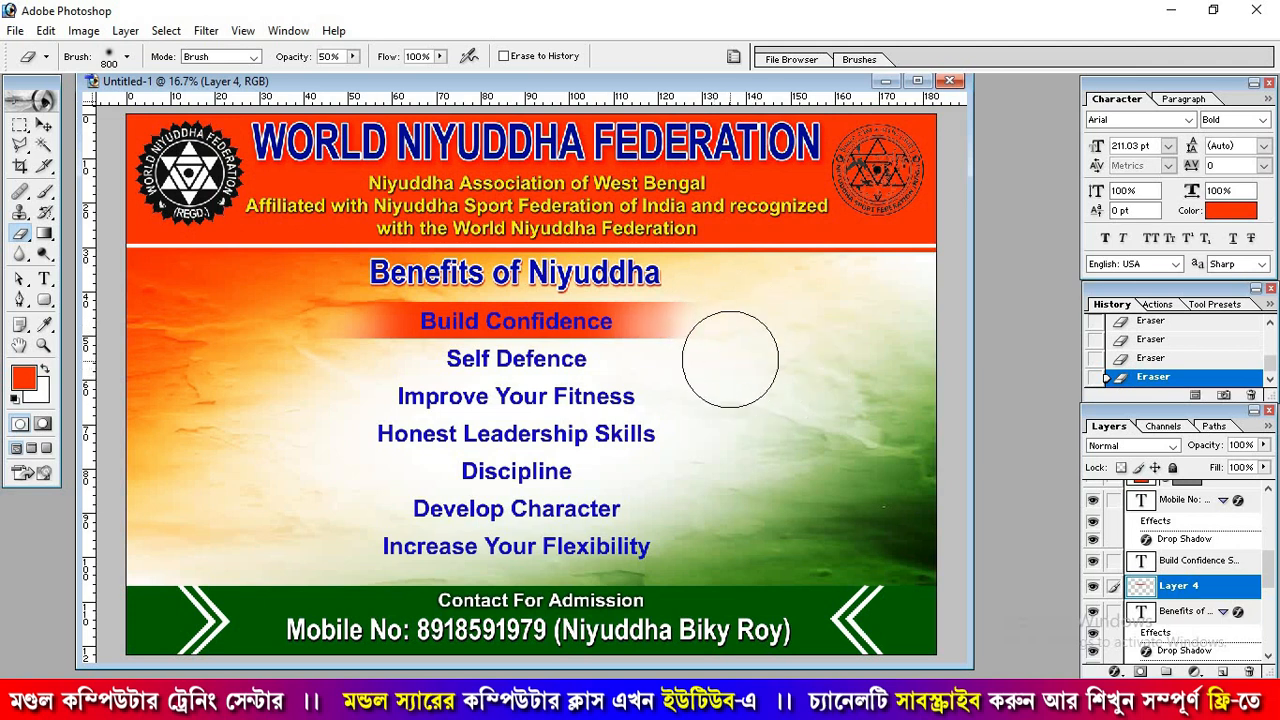
Step: Open image 01 from the niyuddha folder and place it on the banner beside the "Benefits of Niyuddha" heading, below the round black logo
click(44, 130)
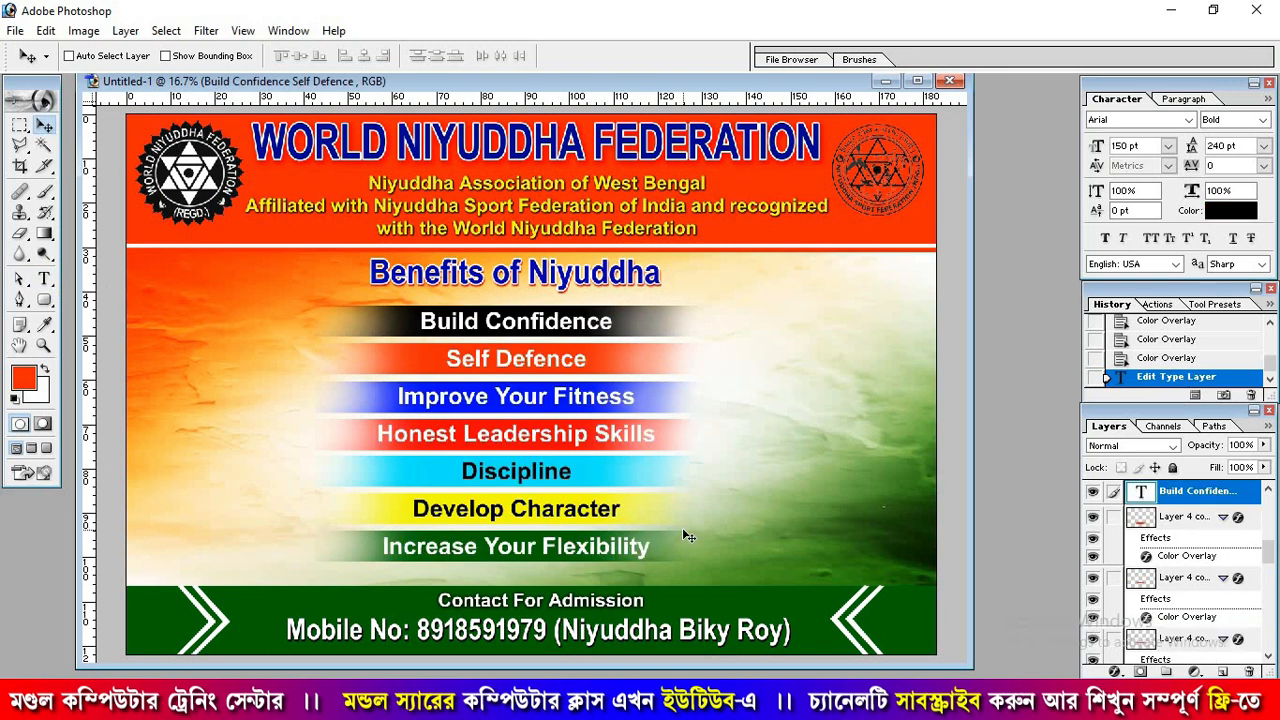
double_click(37, 562)
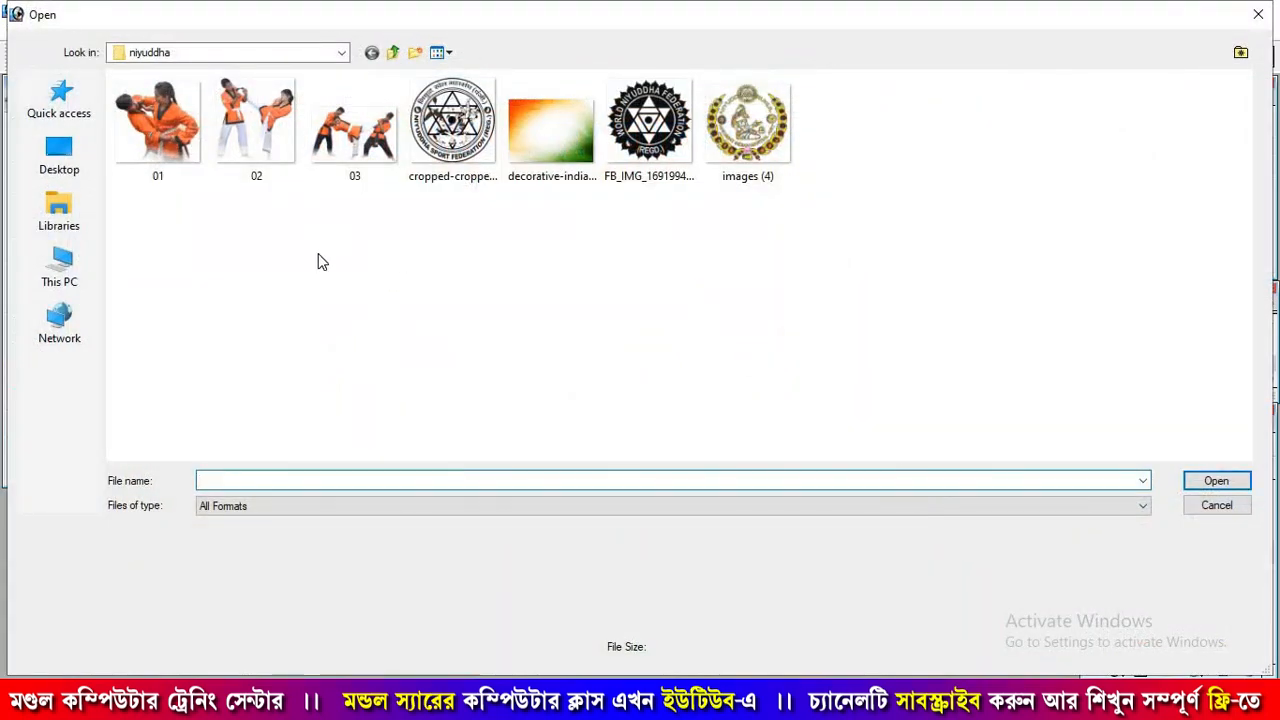
click(195, 160)
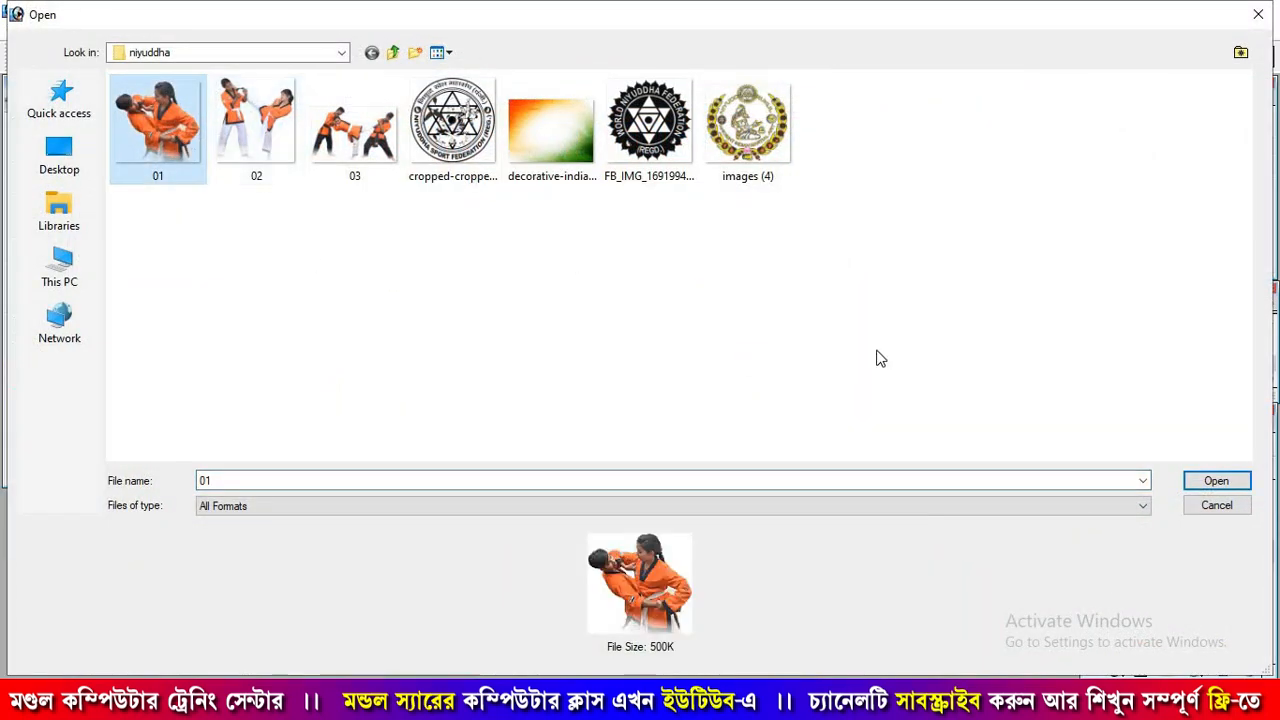
click(1214, 482)
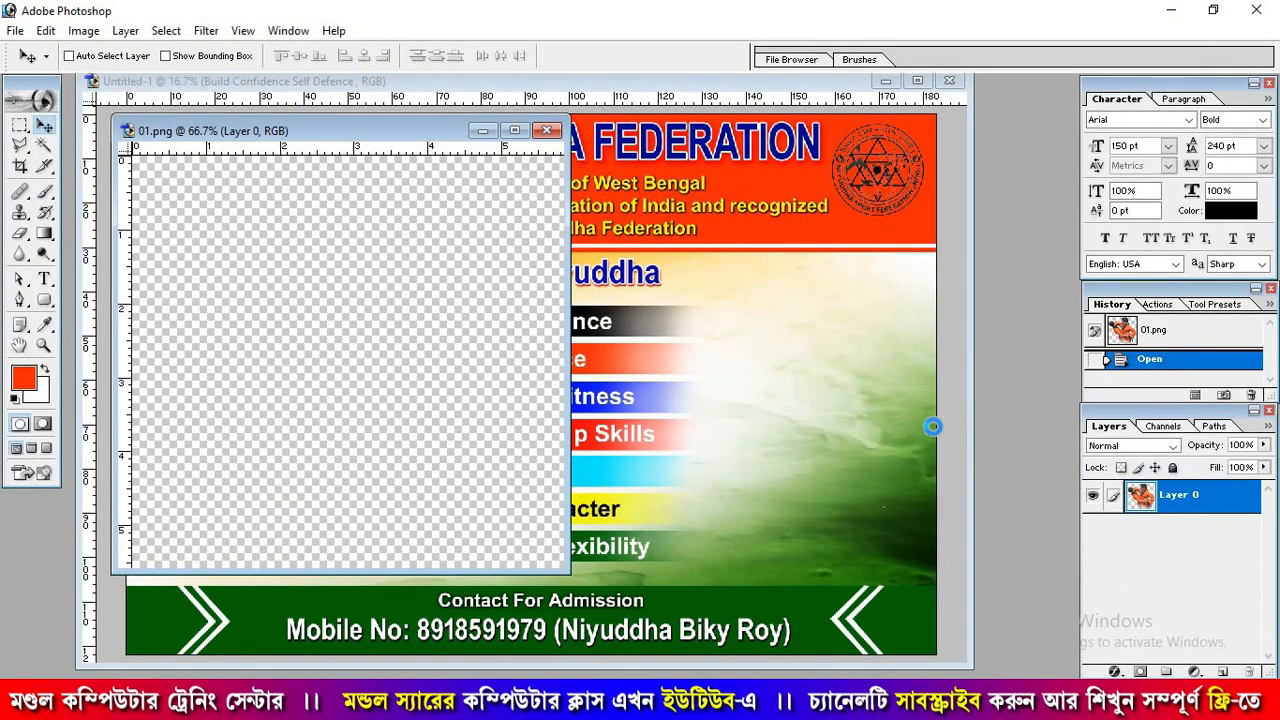
drag(393, 361, 207, 316)
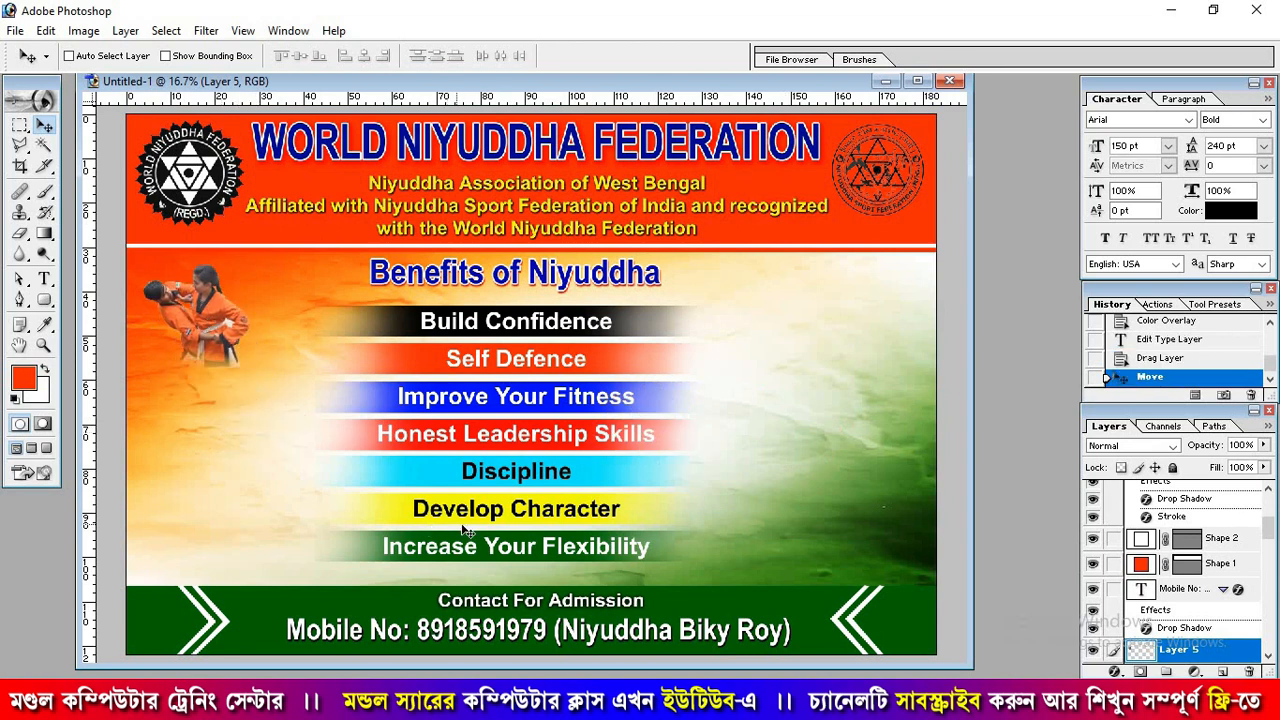
Step: Enlarge the grappling pair to fill the space beside the upper benefit bars and apply Auto Levels to it
key(ctrl+t)
drag(245, 356, 320, 449)
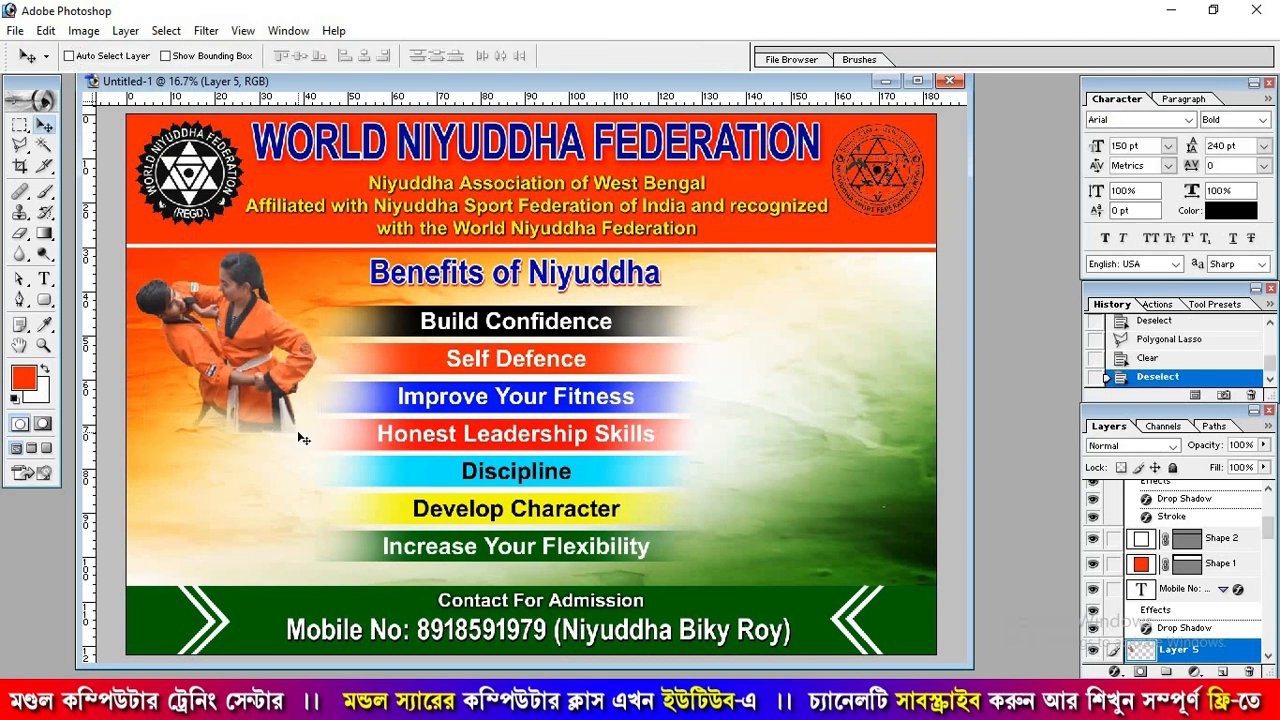
key(ctrl+shift+l)
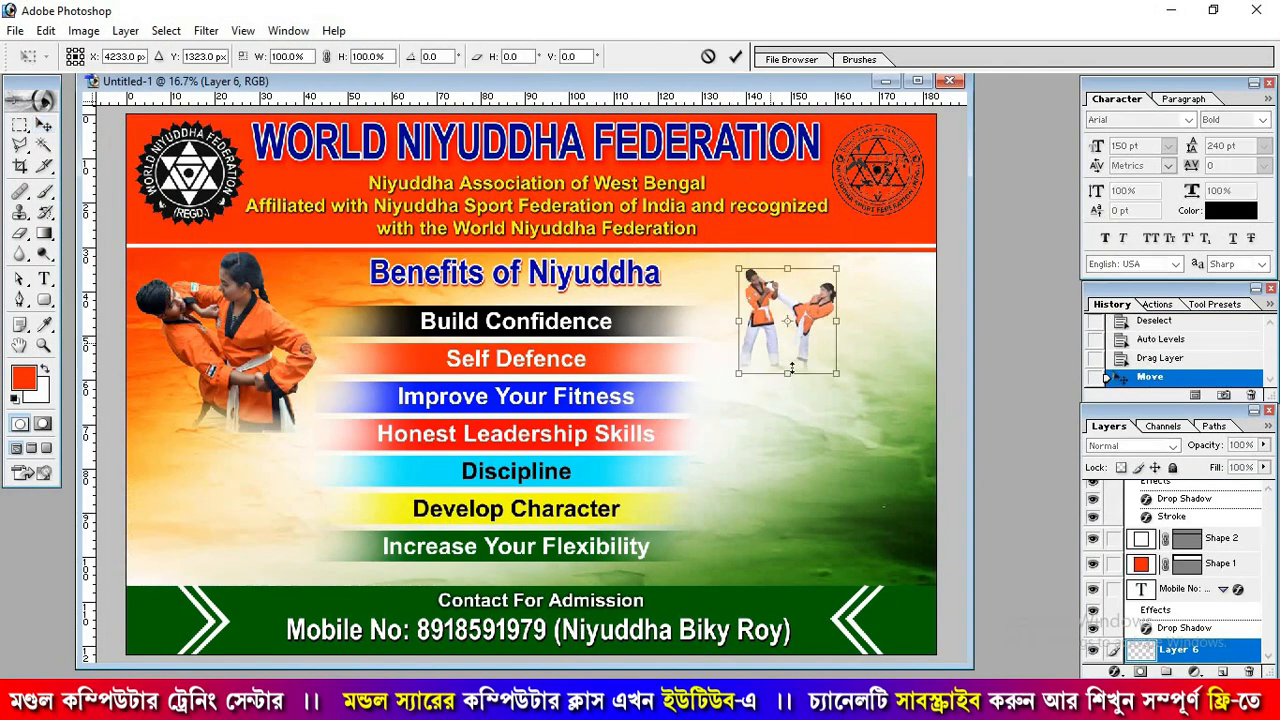
Step: Scale the kicking pair to about 199%, position it just below the header beside the upper bars, and apply Auto Levels
drag(837, 373, 932, 476)
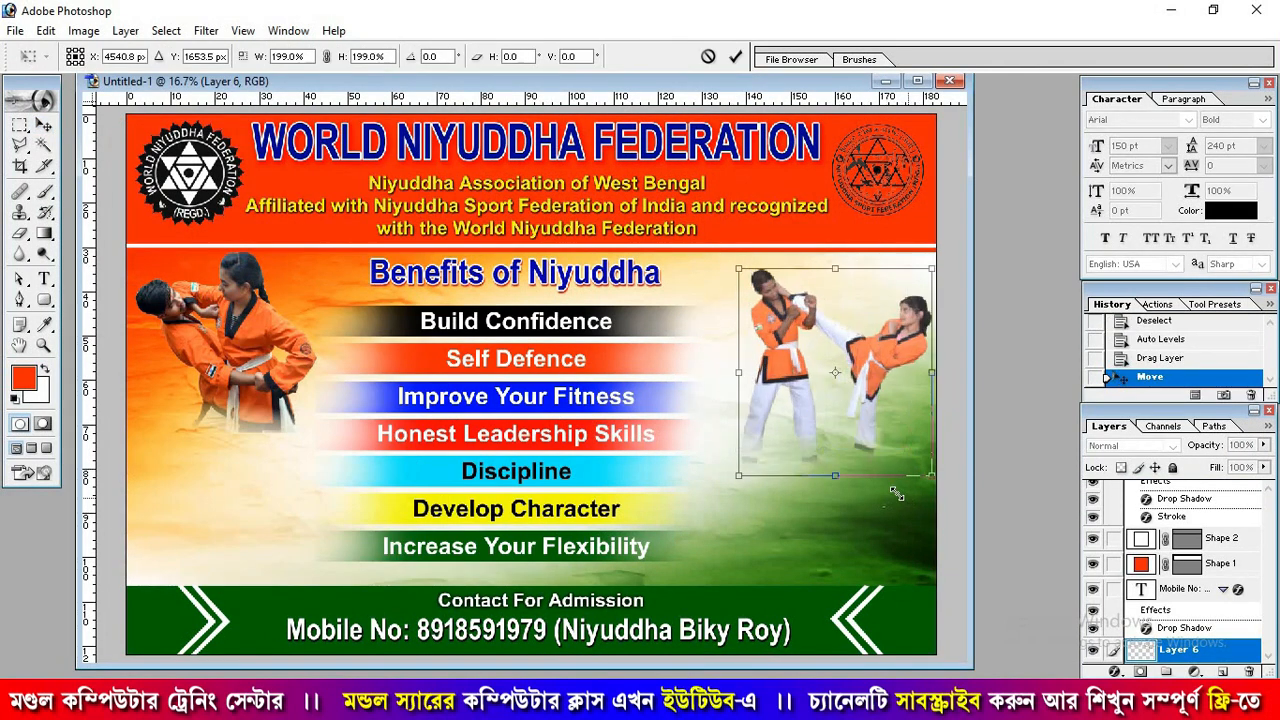
key(Return)
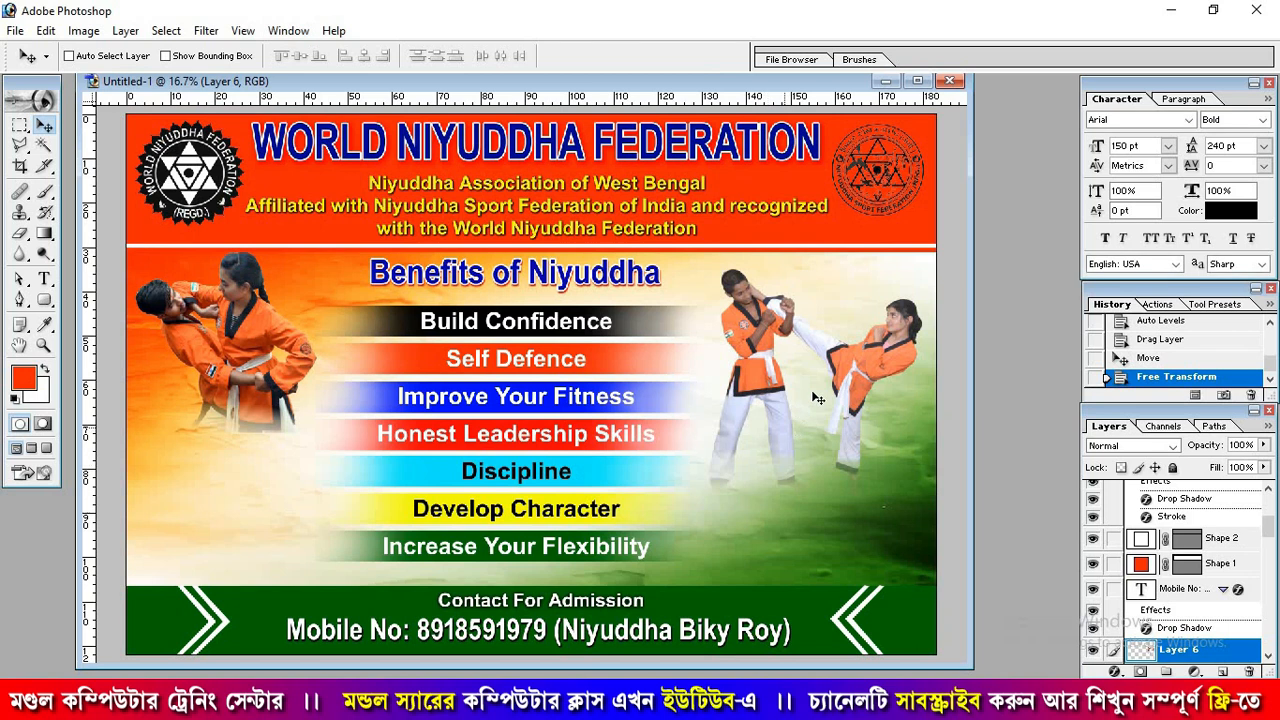
mouse_move(815, 388)
mouse_down()
mouse_move(813, 376)
mouse_move(807, 398)
mouse_up()
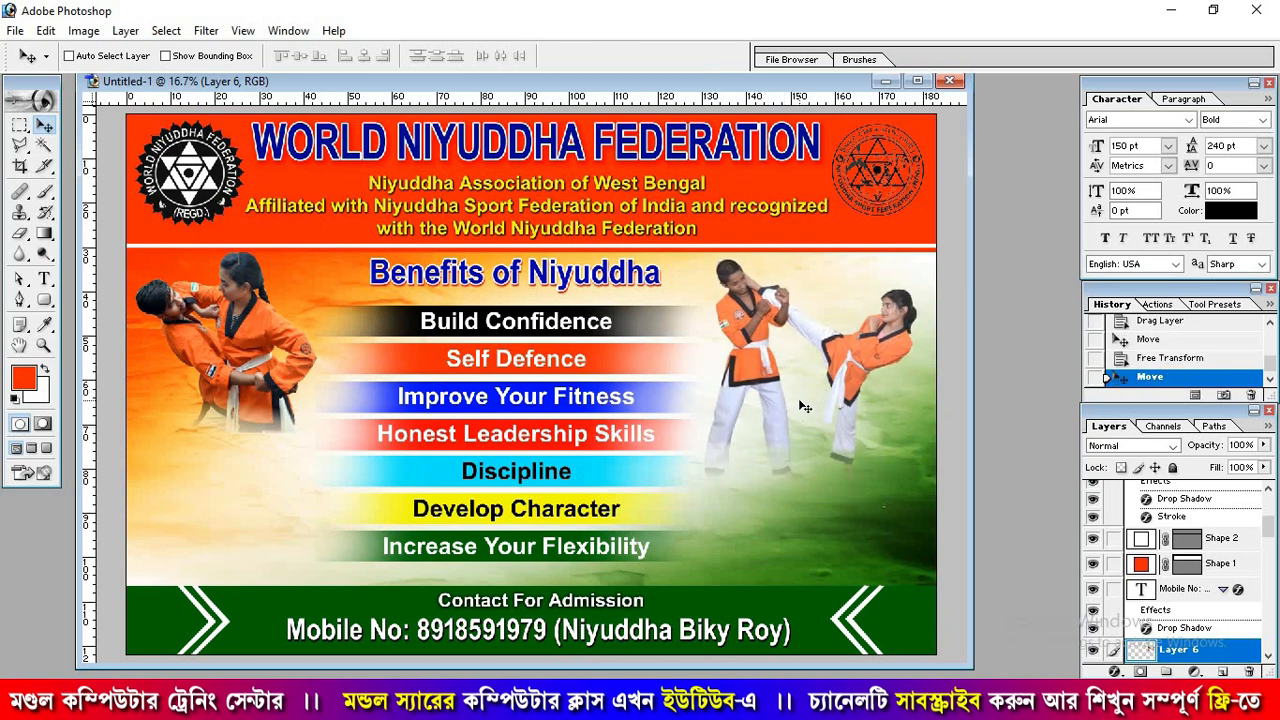
key(ctrl+shift+l)
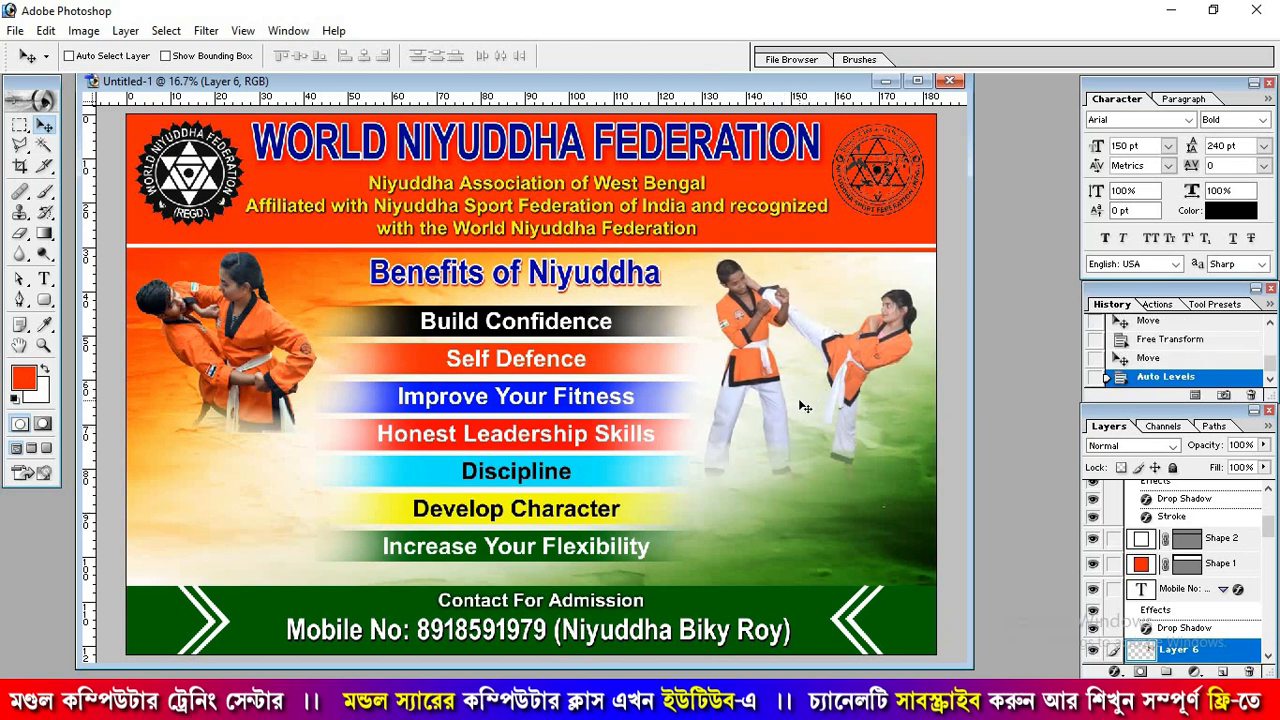
Step: Open image 03 from the niyuddha folder and place it on the banner beneath the kicking pair
double_click(35, 540)
click(351, 139)
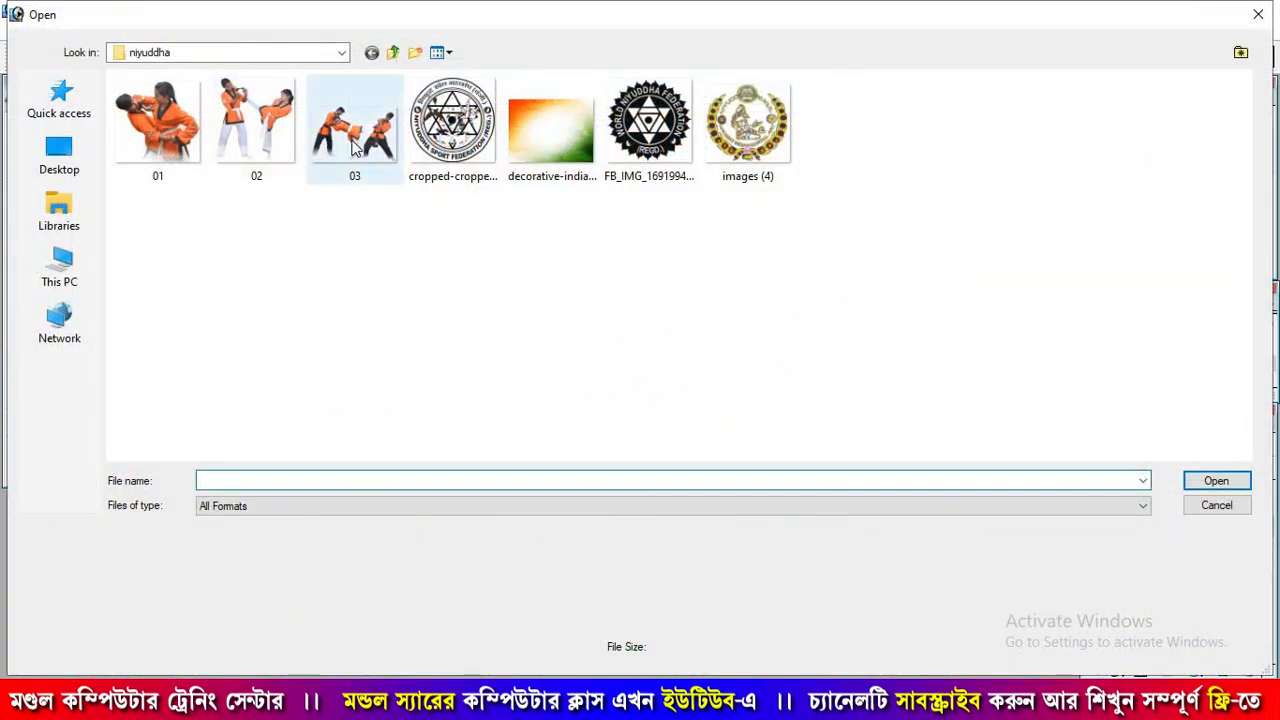
double_click(351, 139)
drag(400, 366, 763, 466)
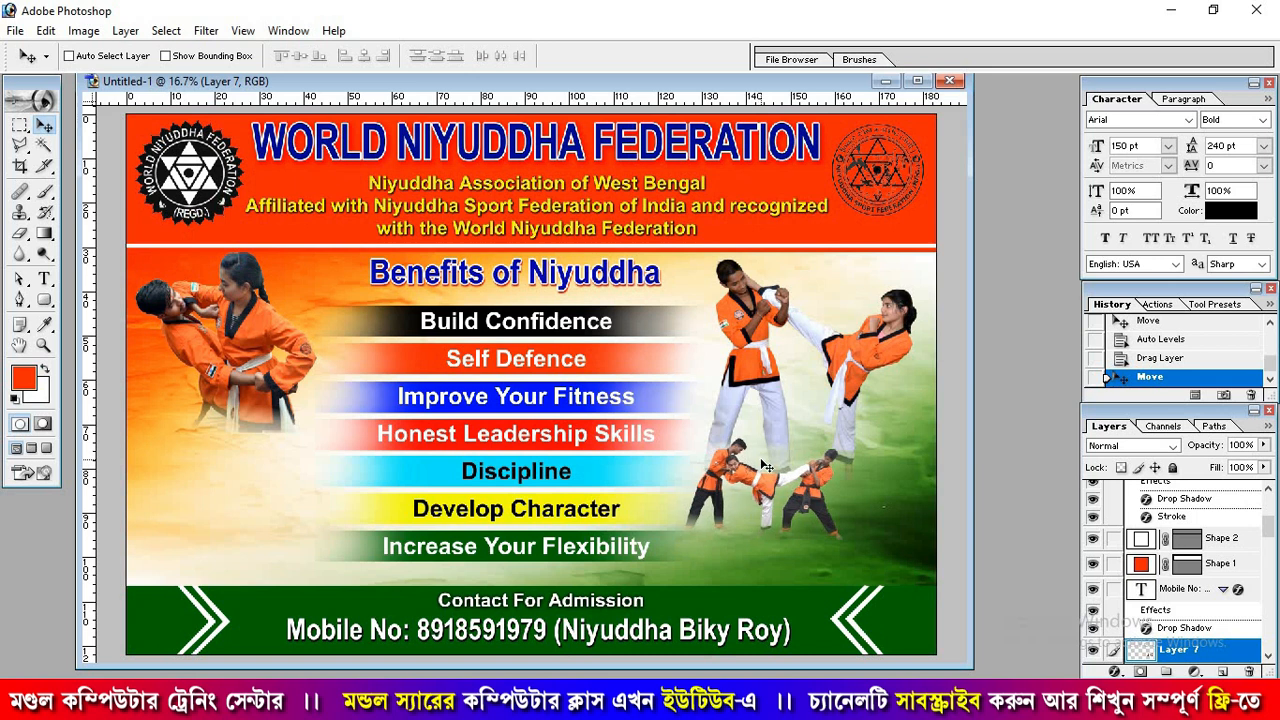
Step: Enlarge the three-fighter image to fill the space above the footer, adjust the placement of the figures, and apply Auto Levels
key(ctrl+t)
drag(842, 539, 915, 580)
key(Return)
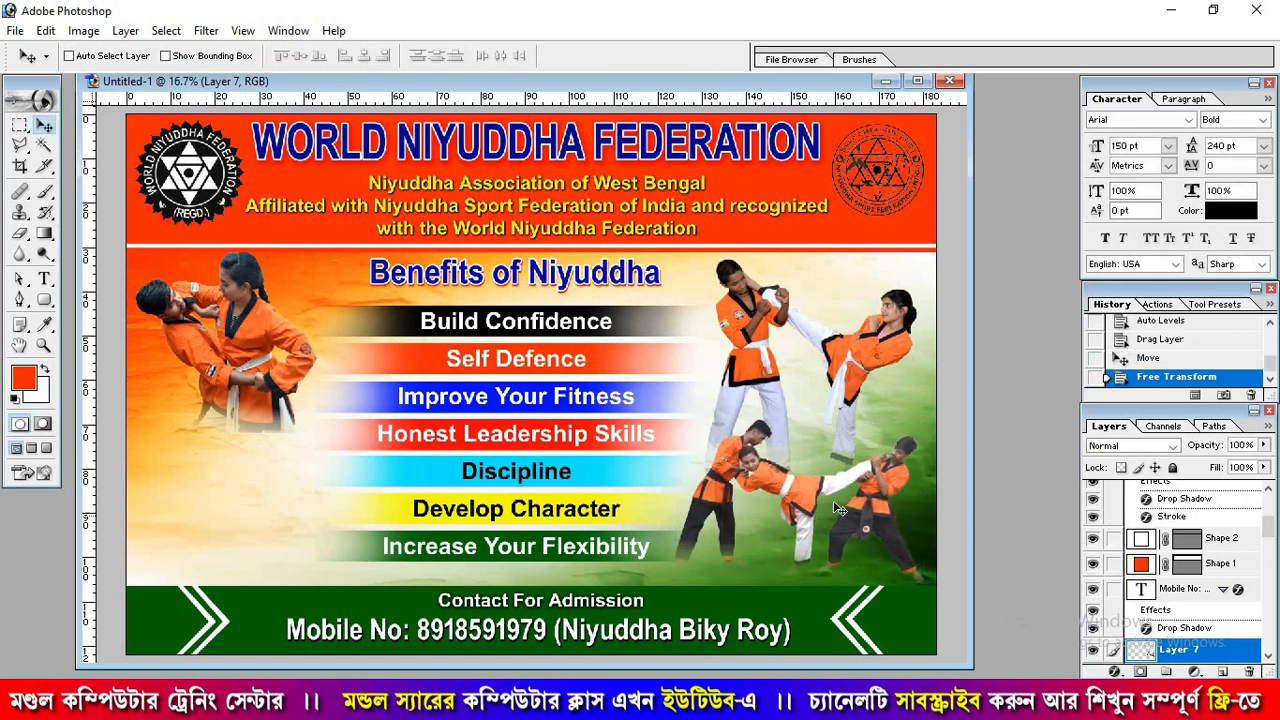
drag(838, 511, 815, 505)
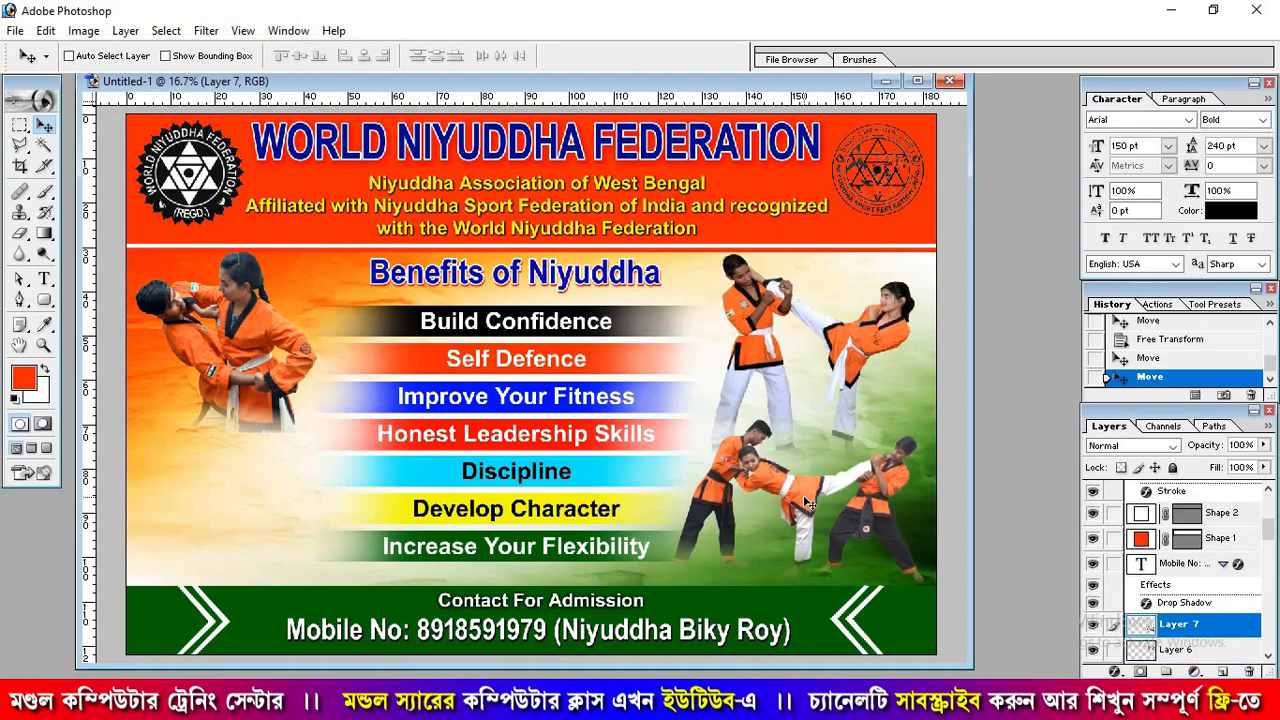
key(ctrl+shift+l)
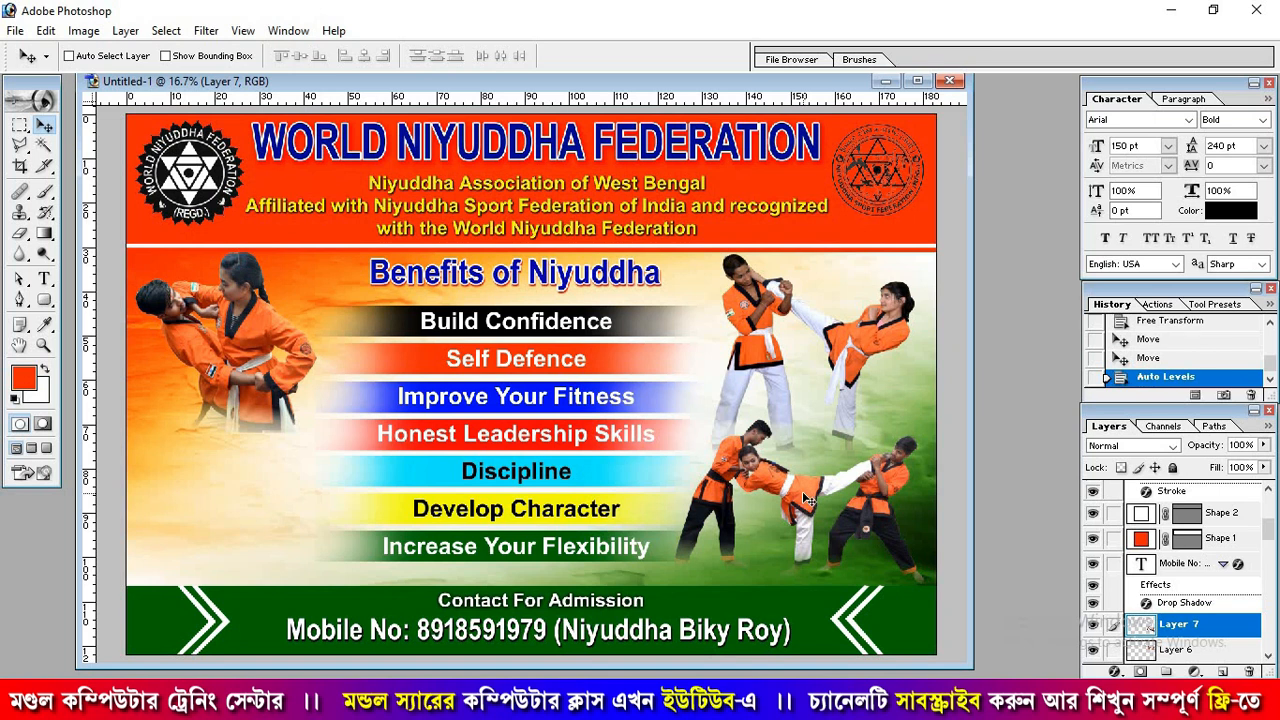
Step: Duplicate the three-fighter layer, move the copy beneath the grappling pair and flip it horizontally
key(ctrl+j)
drag(808, 500, 270, 496)
key(ctrl+t)
drag(133, 496, 600, 497)
drag(523, 484, 272, 484)
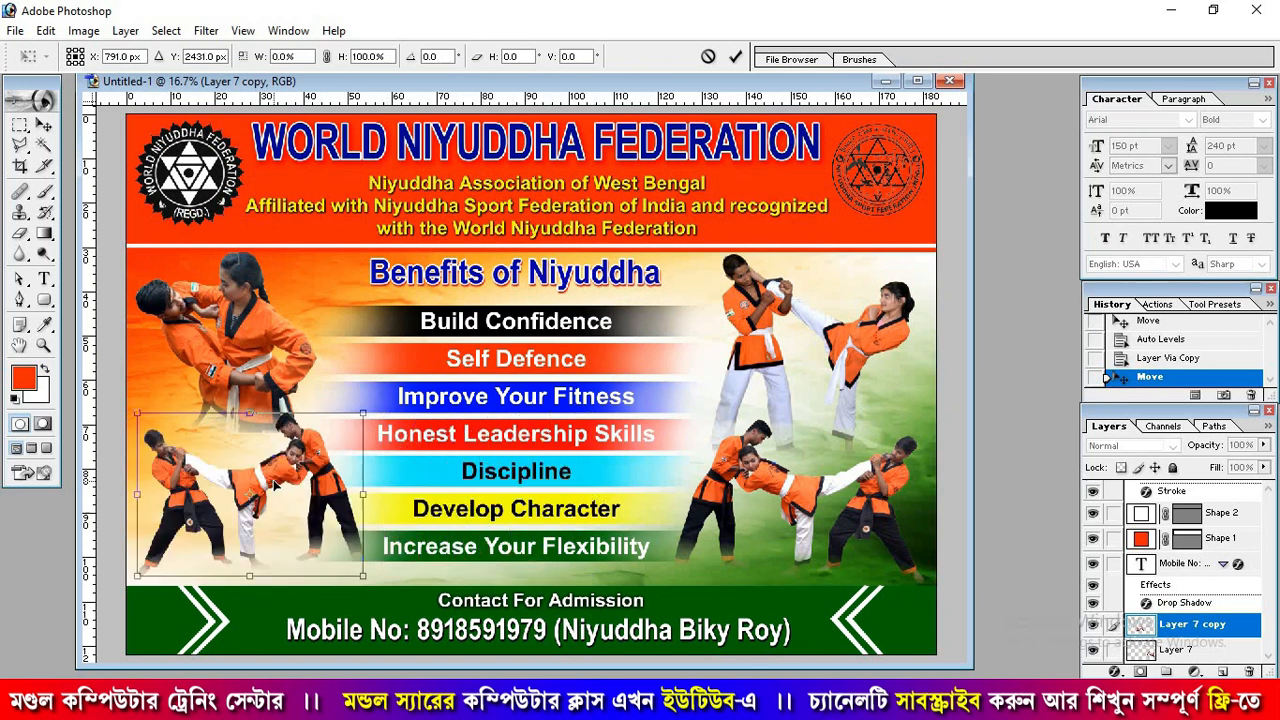
Step: Resize and position the mirrored fighters just above the footer beside the lower bars, and apply Auto Levels
drag(363, 575, 342, 567)
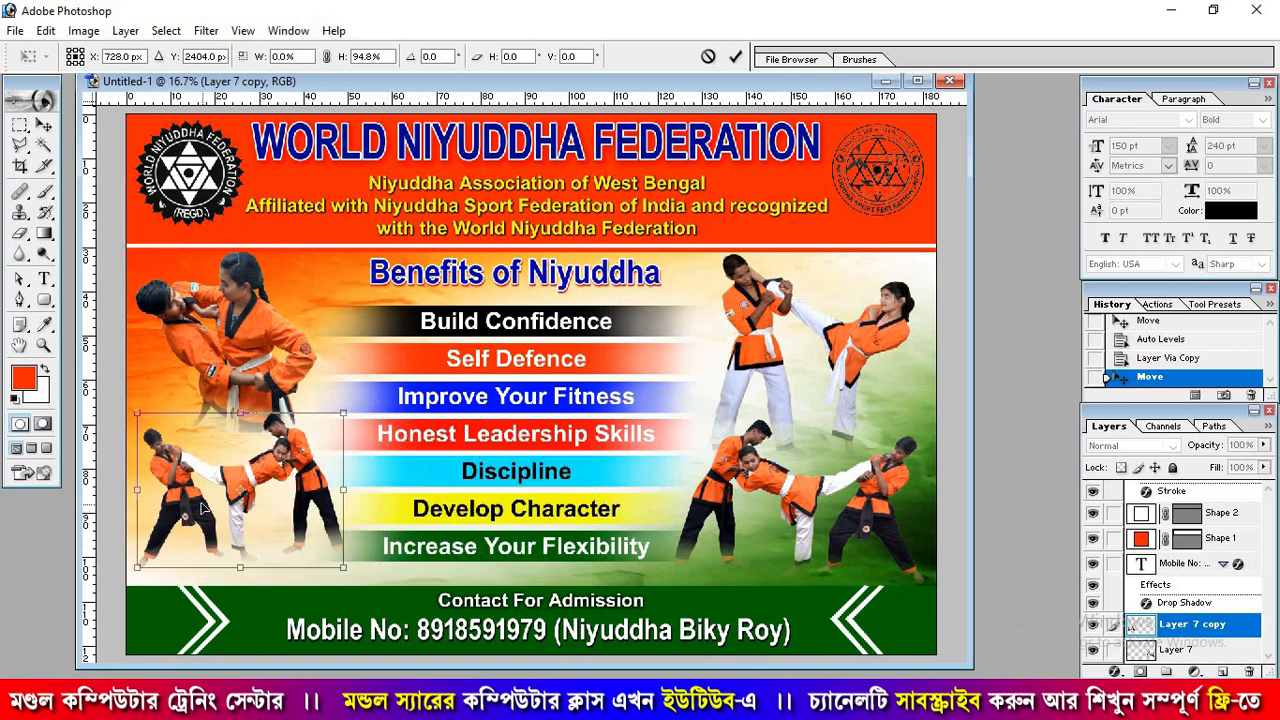
drag(201, 508, 195, 519)
drag(337, 579, 360, 589)
key(Return)
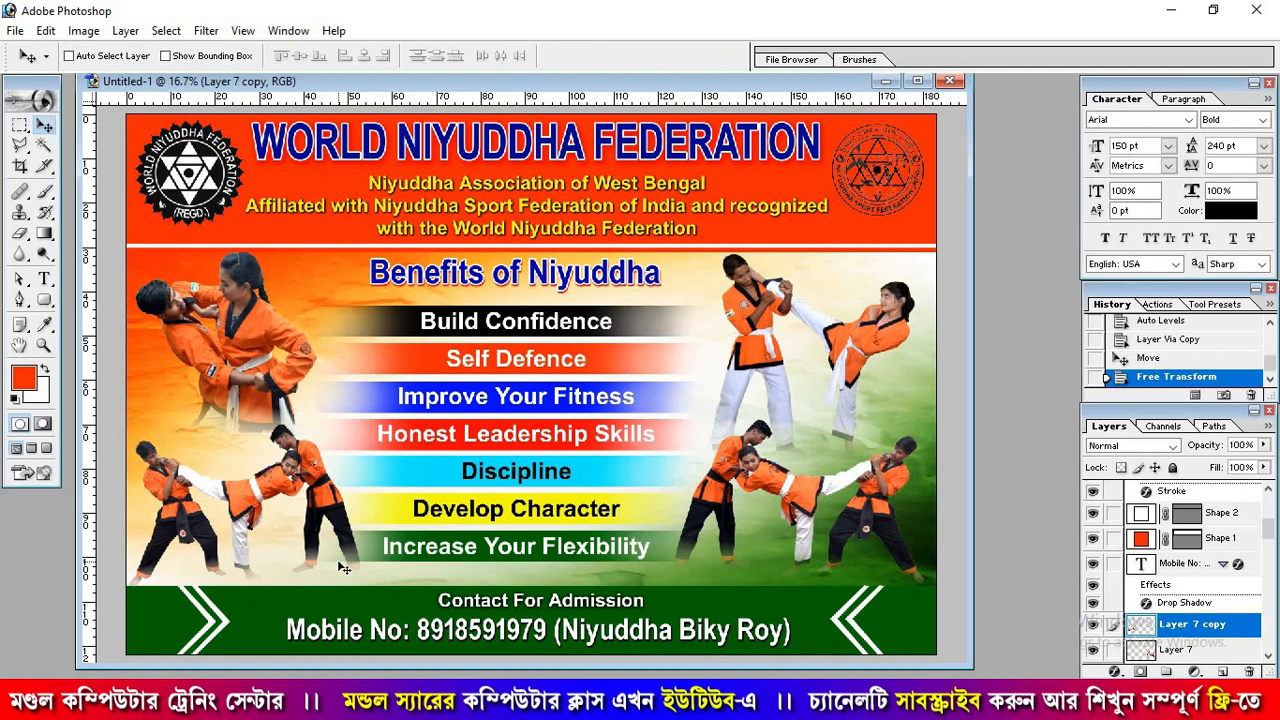
key(ctrl+shift+l)
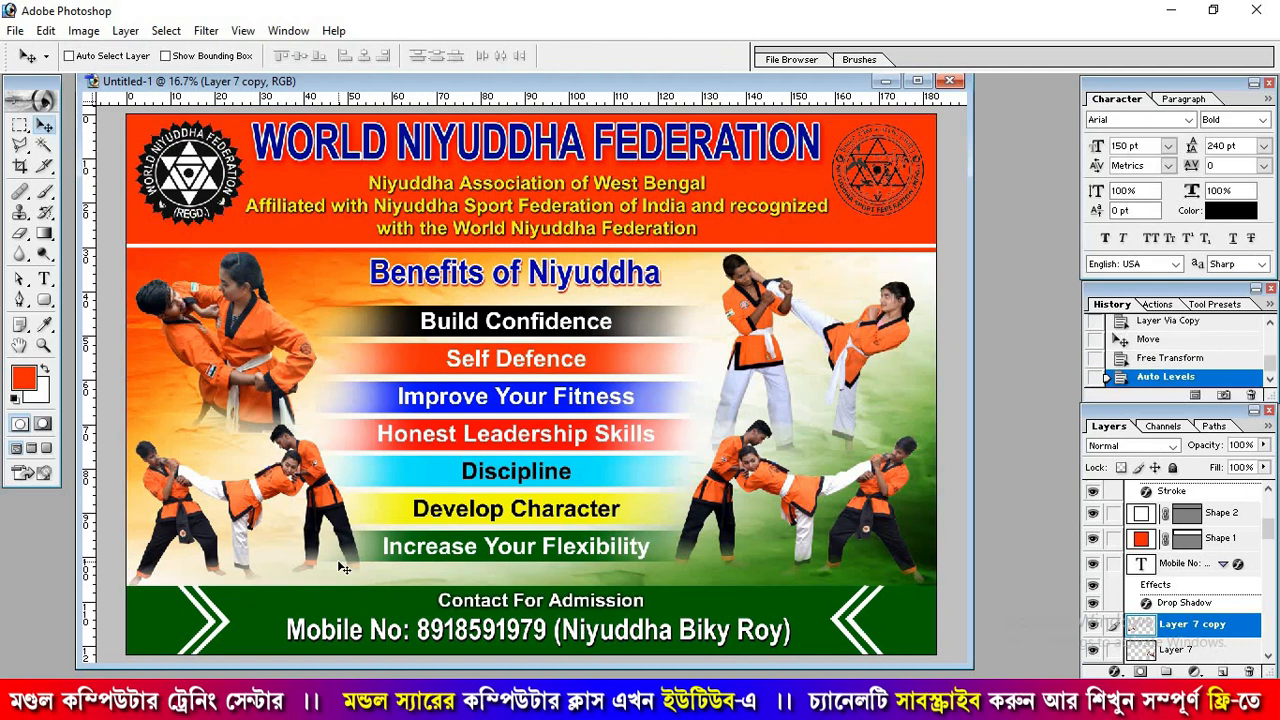